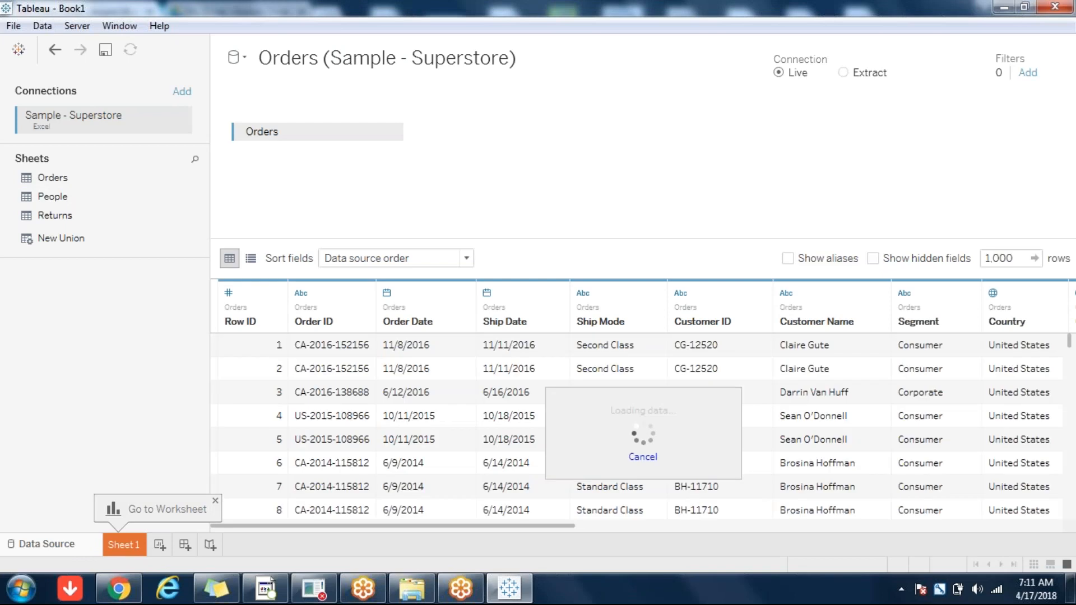
Go to the Sheet 1 worksheet and plot the sum of Sales as a bar
{"action": "left_click", "coordinate": [123, 545]}
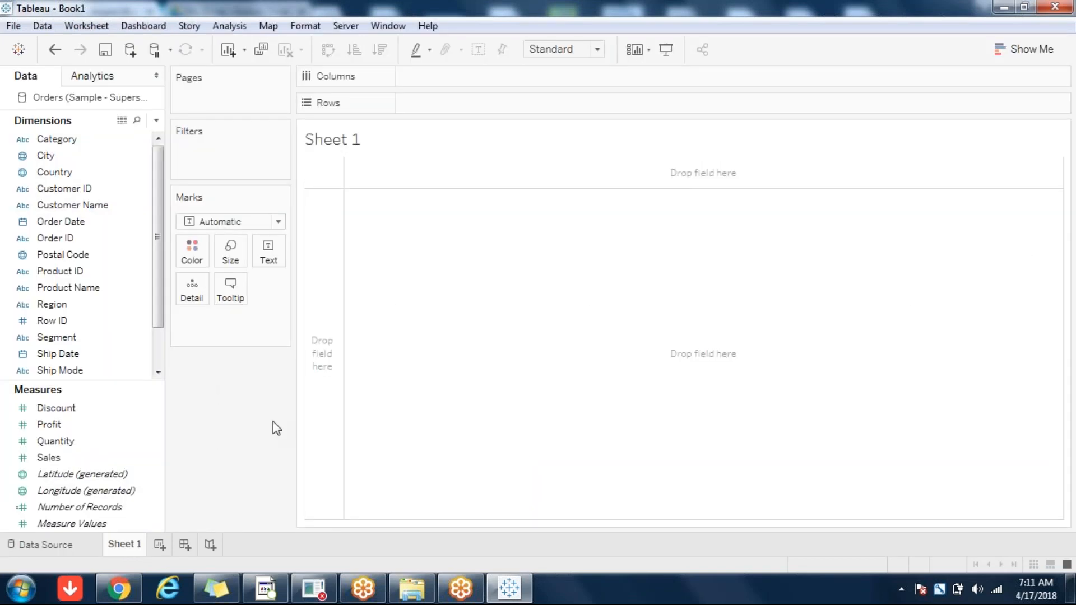
{"action": "left_click", "coordinate": [114, 461]}
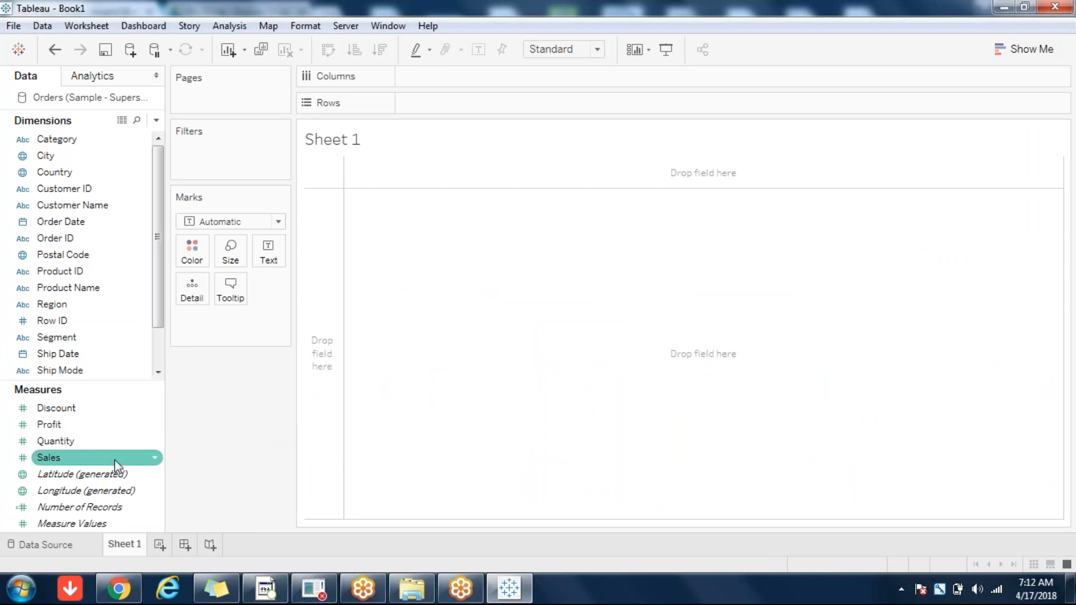
{"action": "left_click", "coordinate": [72, 457]}
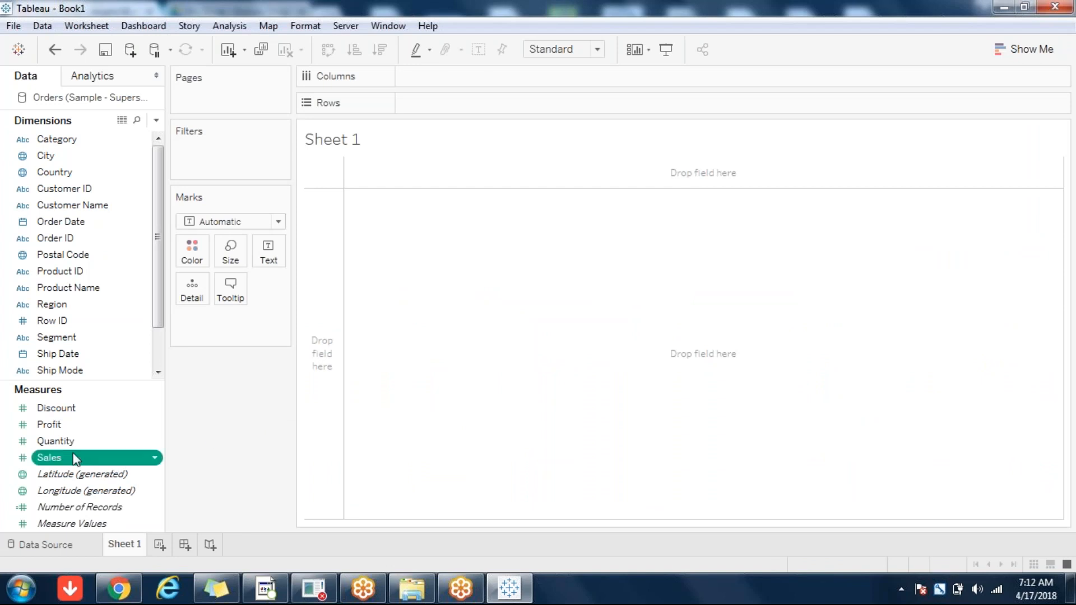
{"action": "double_click", "coordinate": [76, 458]}
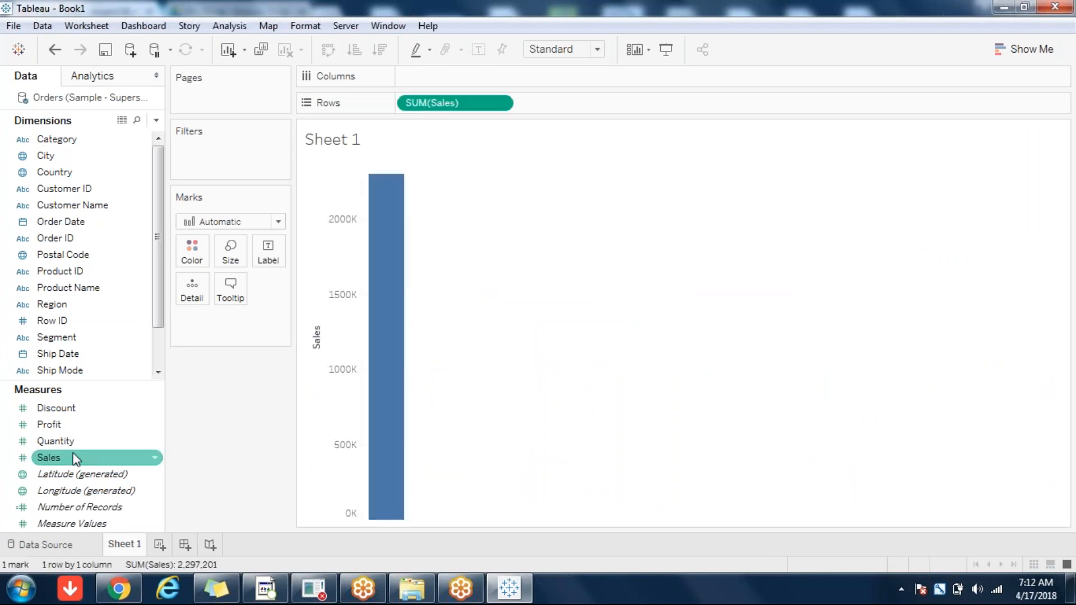
Break the Sales bar down by Sub-Category and swap rows and columns to get horizontal bars
{"action": "left_click", "coordinate": [160, 359]}
{"action": "left_click", "coordinate": [89, 356]}
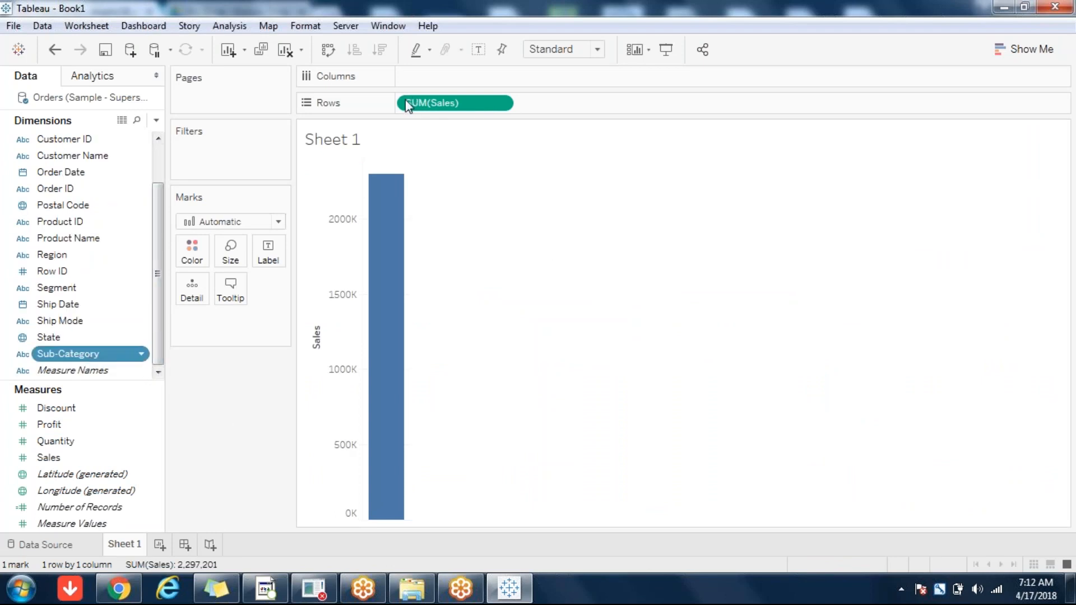
{"action": "left_click", "coordinate": [330, 51]}
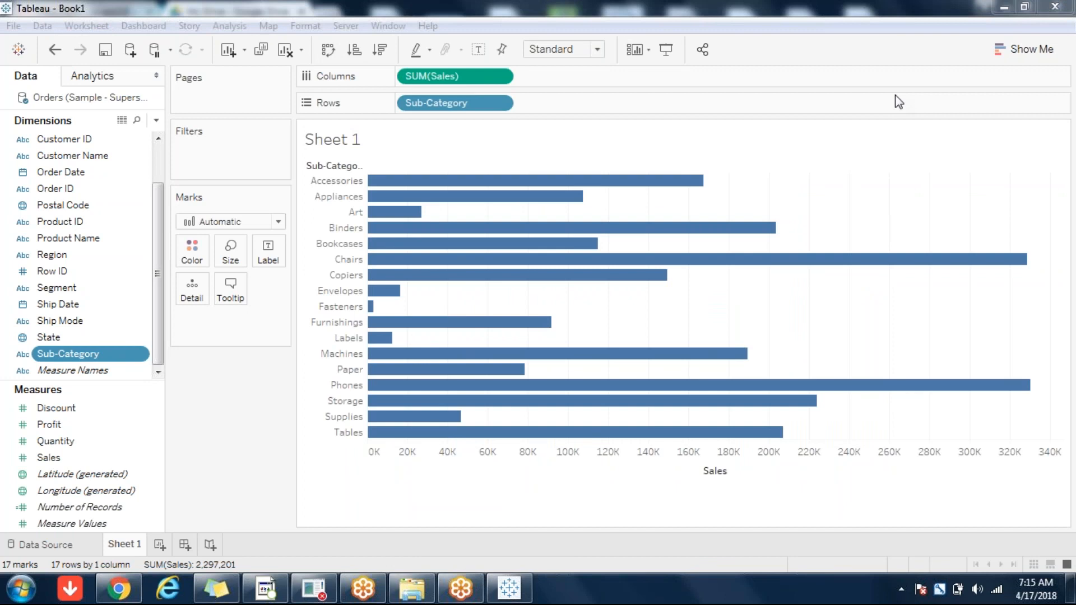
Select the chart bars from Binders to Copiers to look at the group option, and clear the selection
{"action": "left_click", "coordinate": [217, 447]}
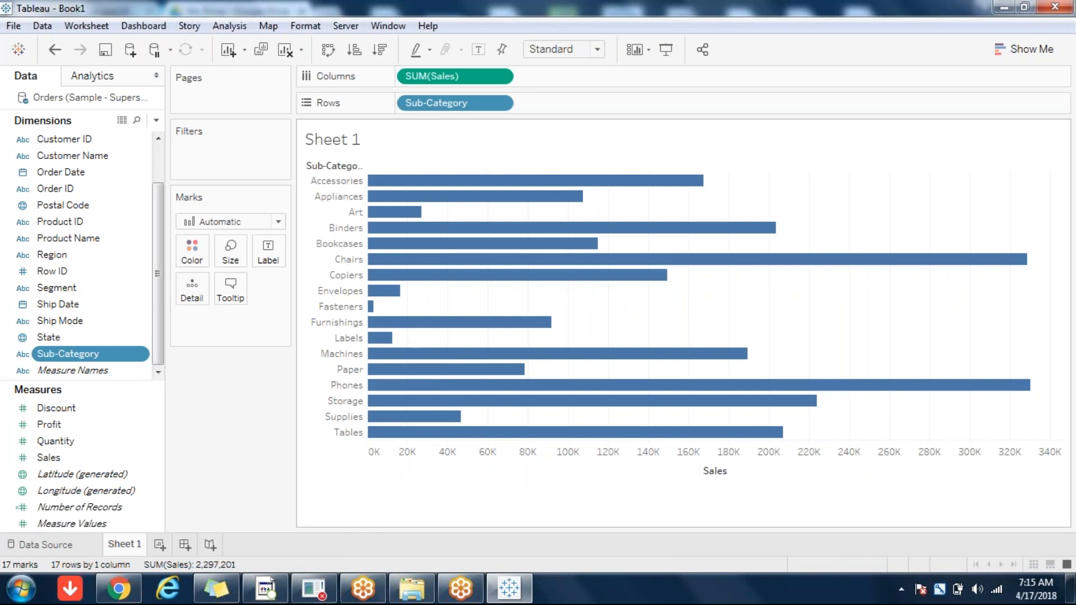
{"action": "left_click_drag", "start_coordinate": [630, 308], "coordinate": [516, 217]}
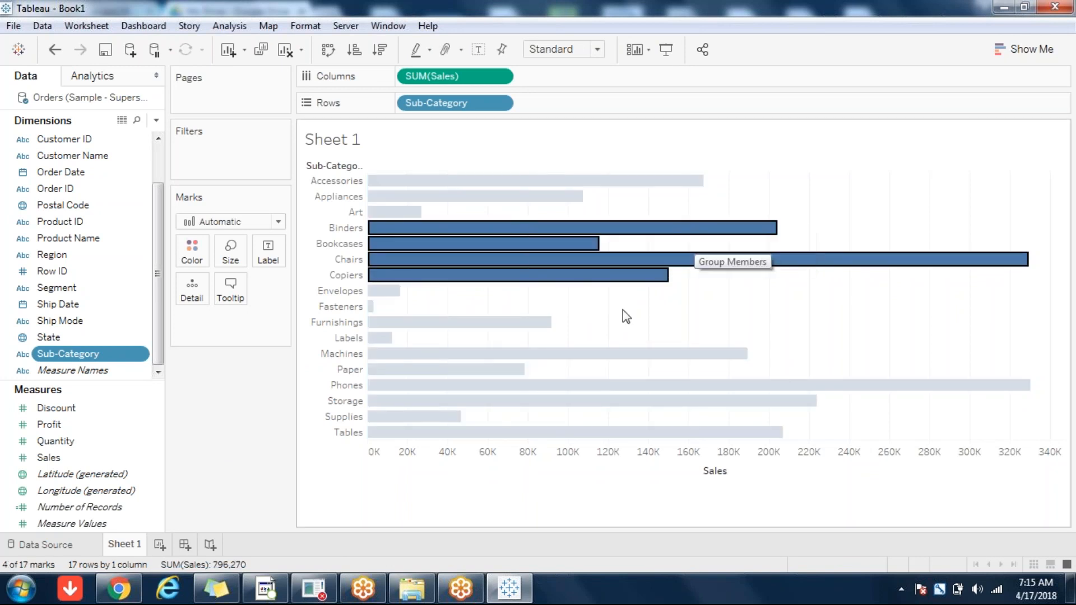
{"action": "left_click", "coordinate": [623, 310]}
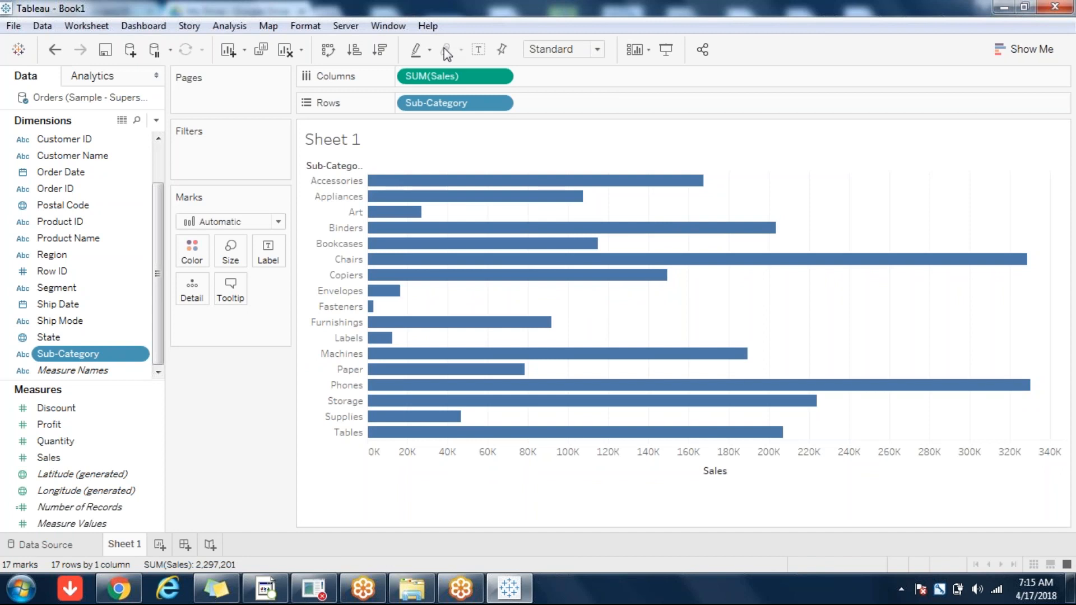
{"action": "right_click", "coordinate": [92, 356]}
{"action": "mouse_move", "coordinate": [148, 148]}
{"action": "left_click", "coordinate": [251, 166]}
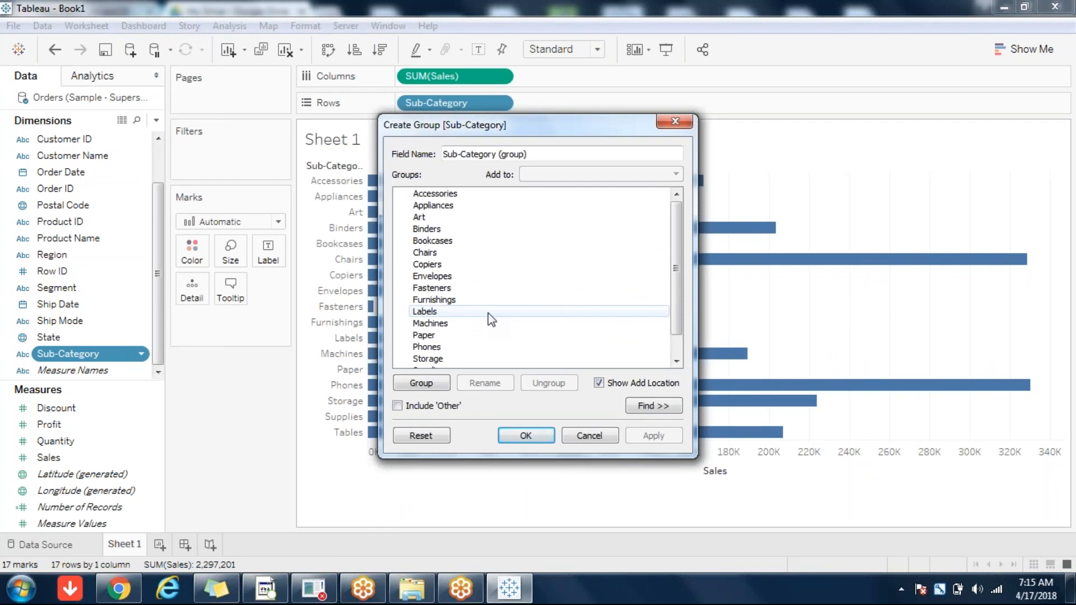
{"action": "left_click", "coordinate": [447, 227]}
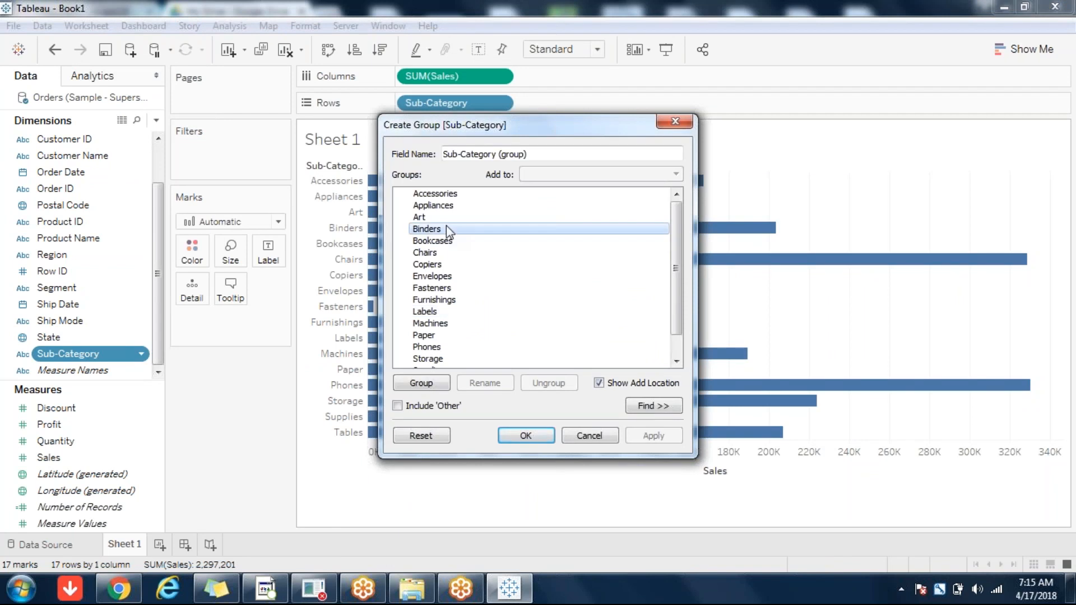
{"action": "left_click", "coordinate": [439, 250]}
{"action": "left_click", "coordinate": [437, 289]}
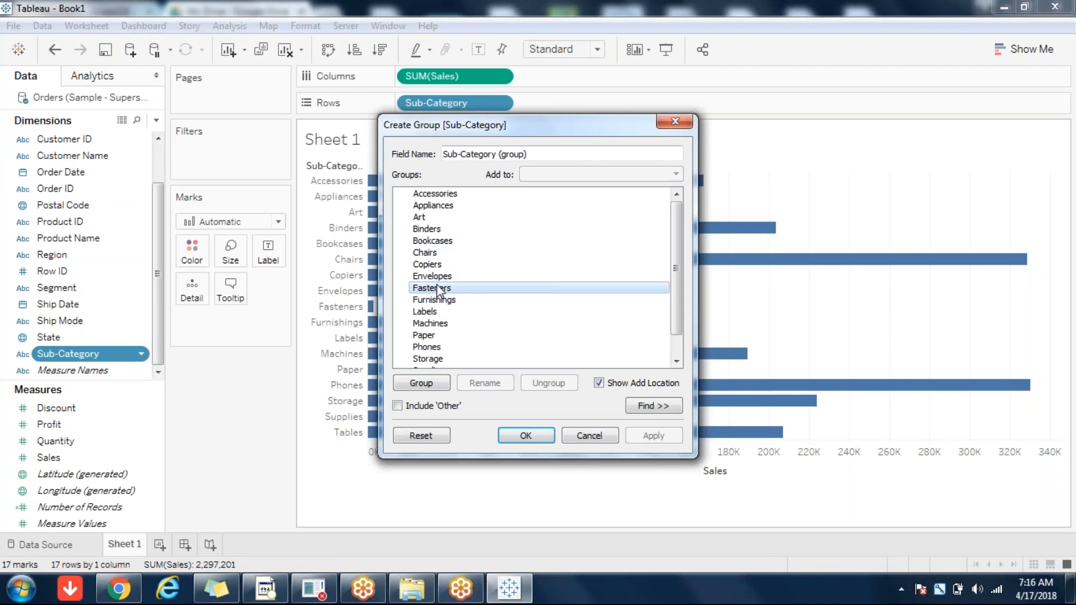
{"action": "left_click", "coordinate": [439, 219]}
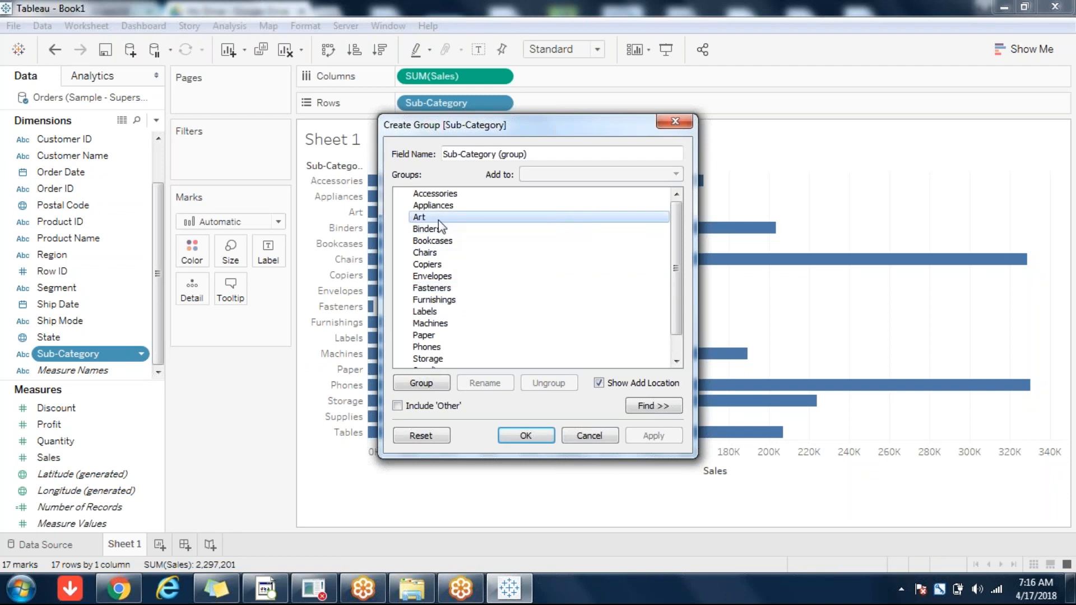
{"action": "left_click", "coordinate": [589, 436]}
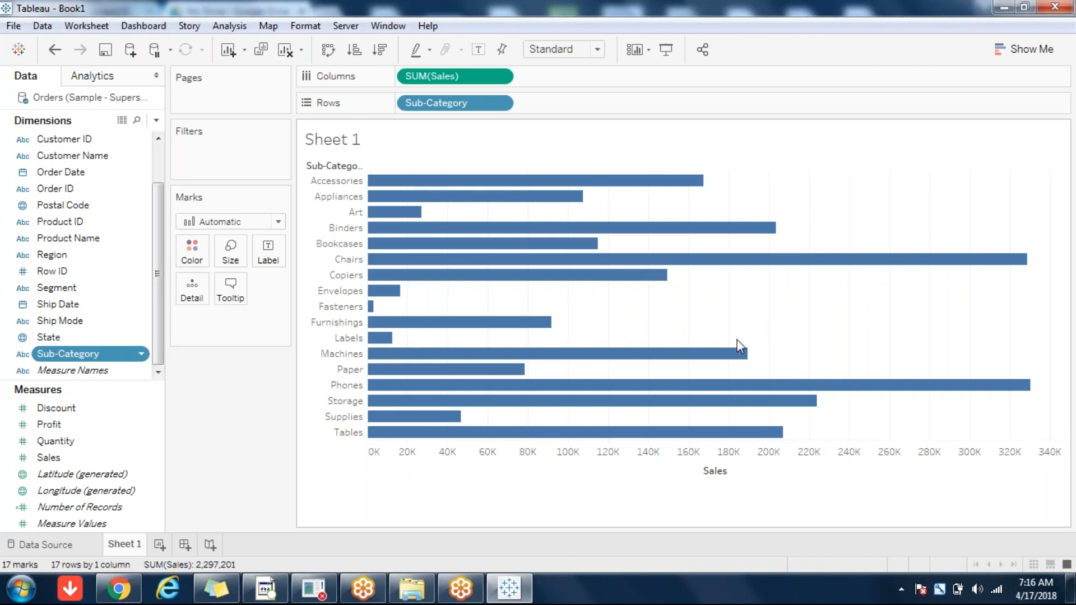
Select the Binders, Bookcases, Chairs and Copiers bars and examine the group and set options offered for them
{"action": "left_click_drag", "start_coordinate": [697, 297], "coordinate": [499, 216]}
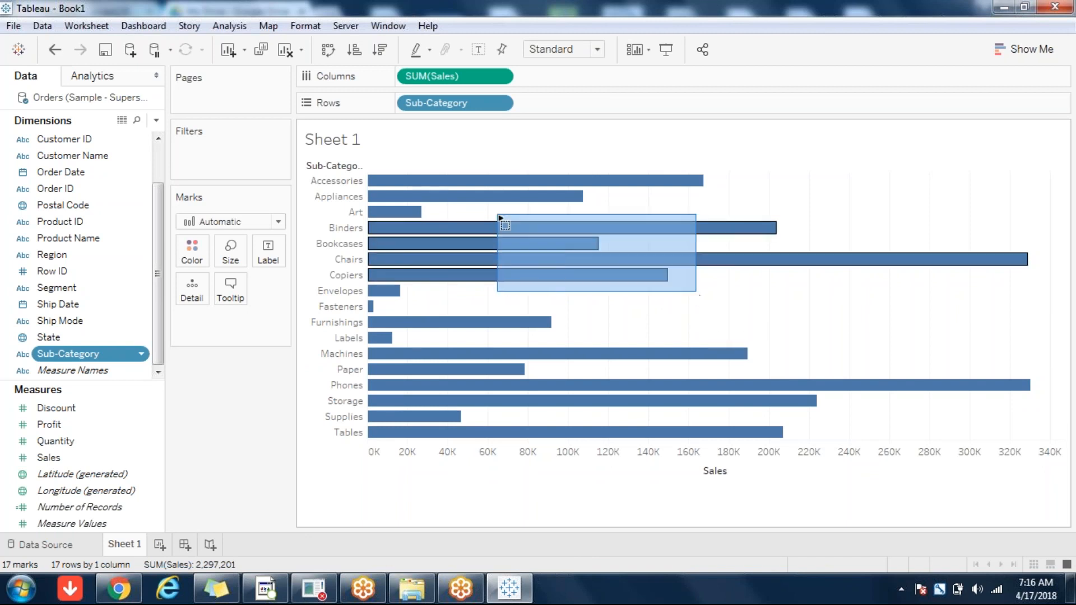
{"action": "mouse_move", "coordinate": [576, 247]}
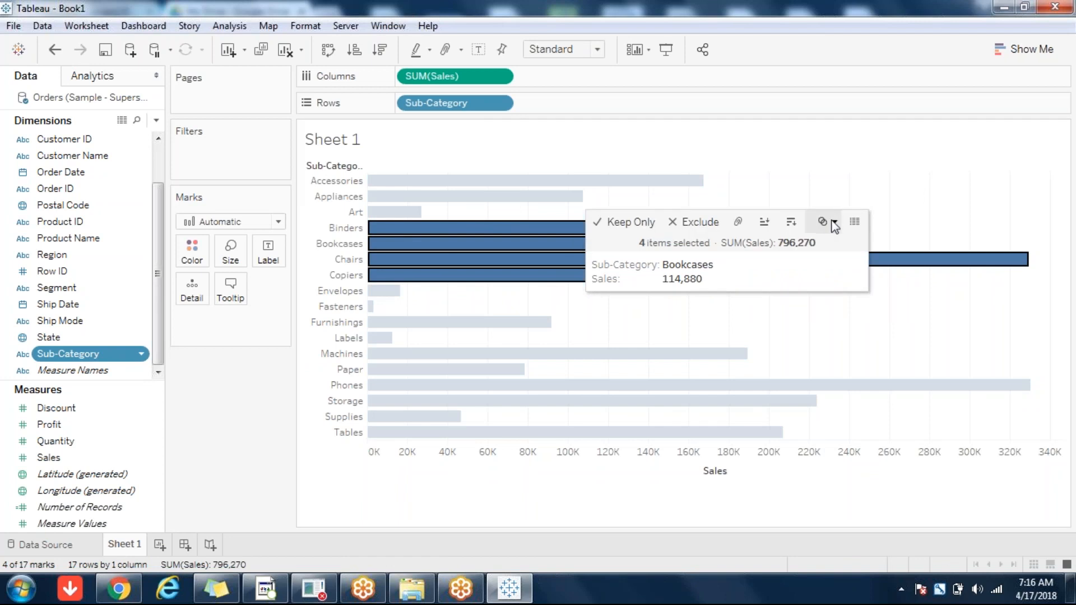
{"action": "left_click", "coordinate": [807, 338]}
Start a new set, Set 1, from the Sub-Category dimension, limited by field to the bottom members by sum of Sales
{"action": "left_click", "coordinate": [113, 356]}
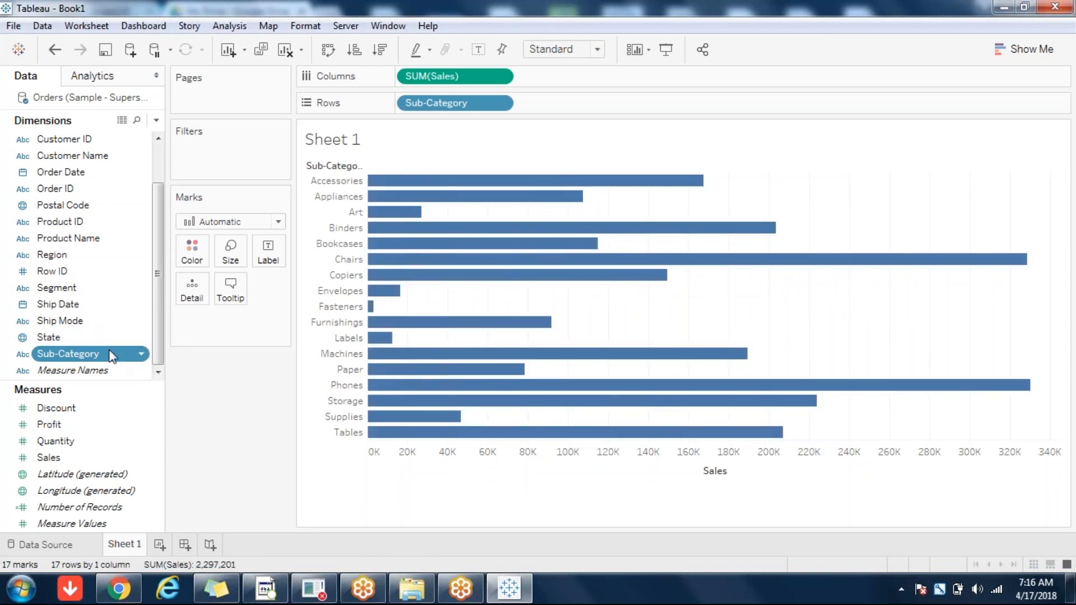
{"action": "right_click", "coordinate": [112, 356]}
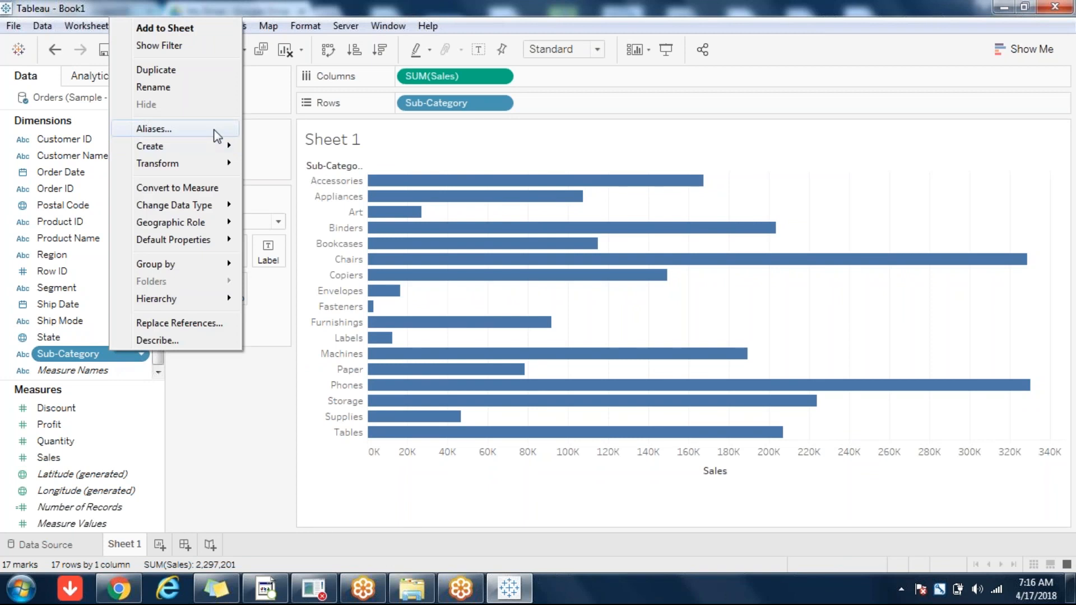
{"action": "mouse_move", "coordinate": [186, 149]}
{"action": "left_click", "coordinate": [290, 188]}
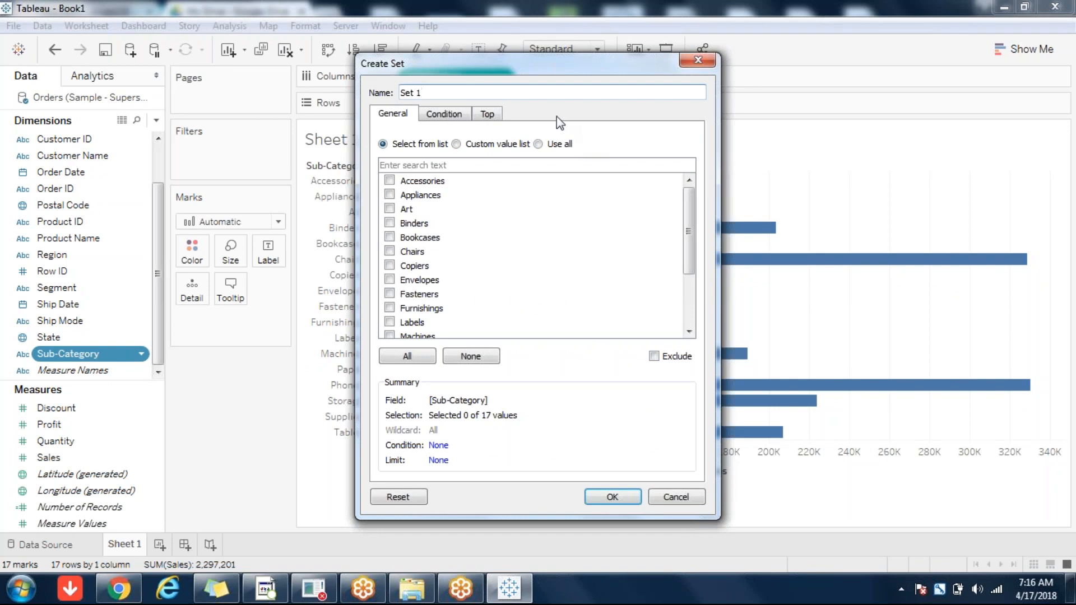
{"action": "left_click", "coordinate": [495, 115]}
{"action": "left_click", "coordinate": [418, 153]}
{"action": "left_click", "coordinate": [450, 175]}
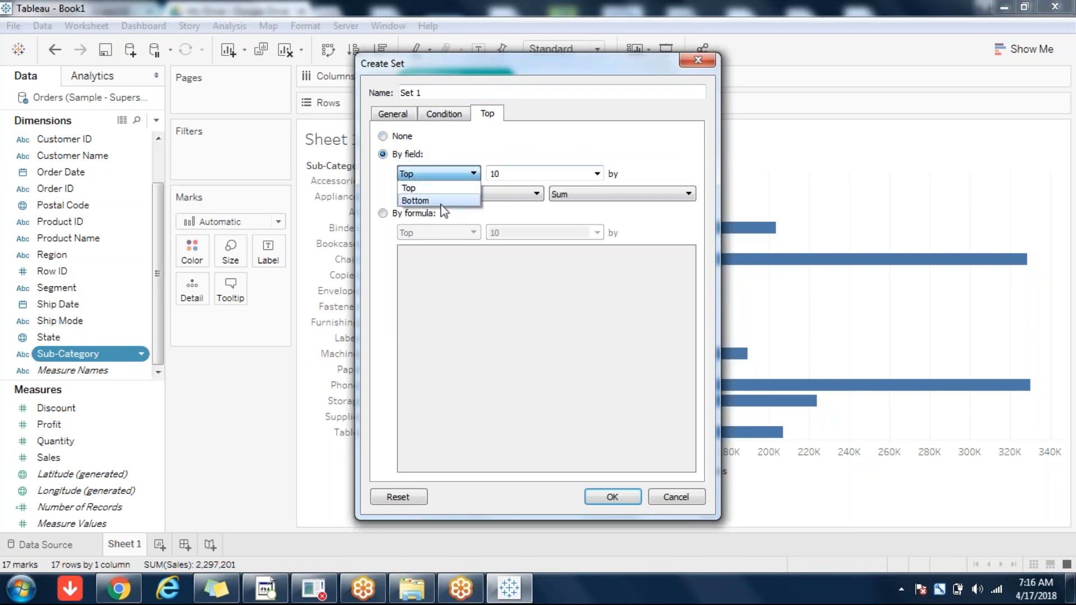
{"action": "left_click", "coordinate": [447, 201]}
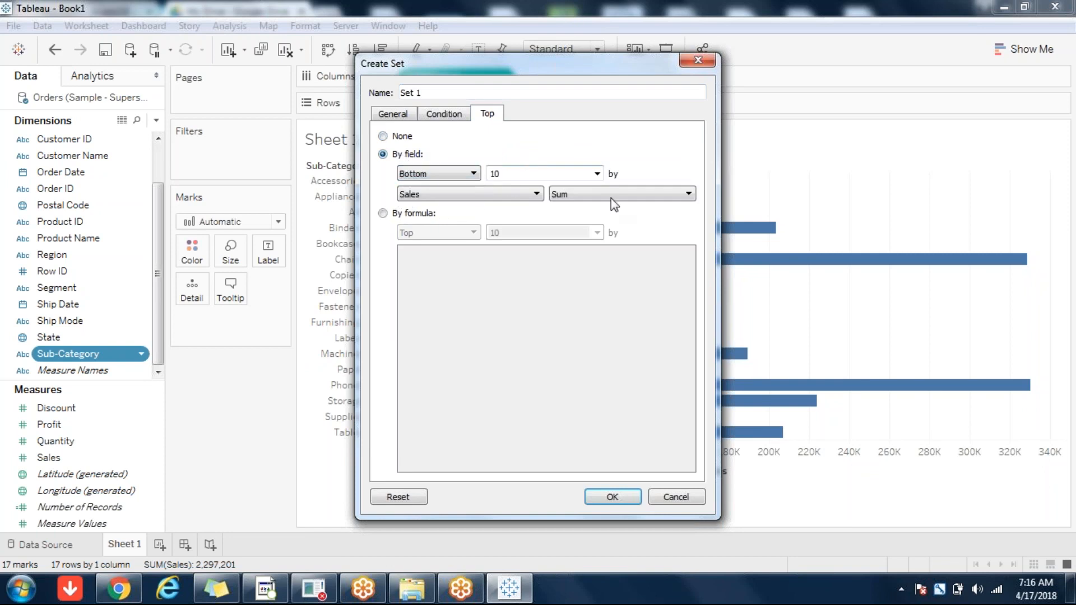
Drive the set's member count with a new Sub-Category Parameter whose maximum is 20, and create the set
{"action": "left_click", "coordinate": [596, 174]}
{"action": "left_click", "coordinate": [553, 201]}
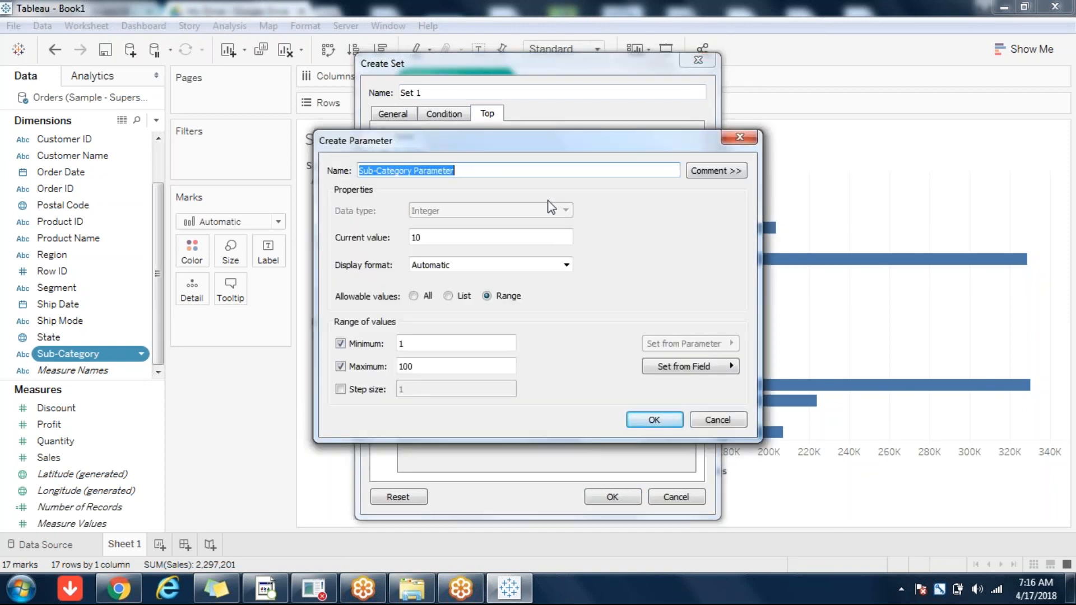
{"action": "left_click", "coordinate": [428, 365]}
{"action": "double_click", "coordinate": [429, 366]}
{"action": "type", "text": "20"}
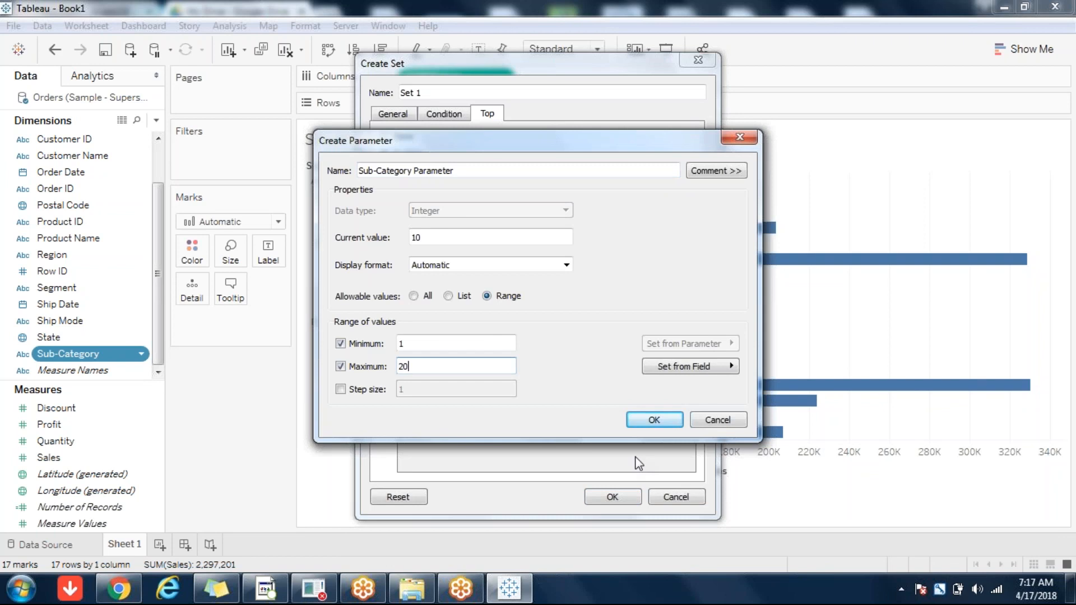
{"action": "left_click", "coordinate": [657, 421]}
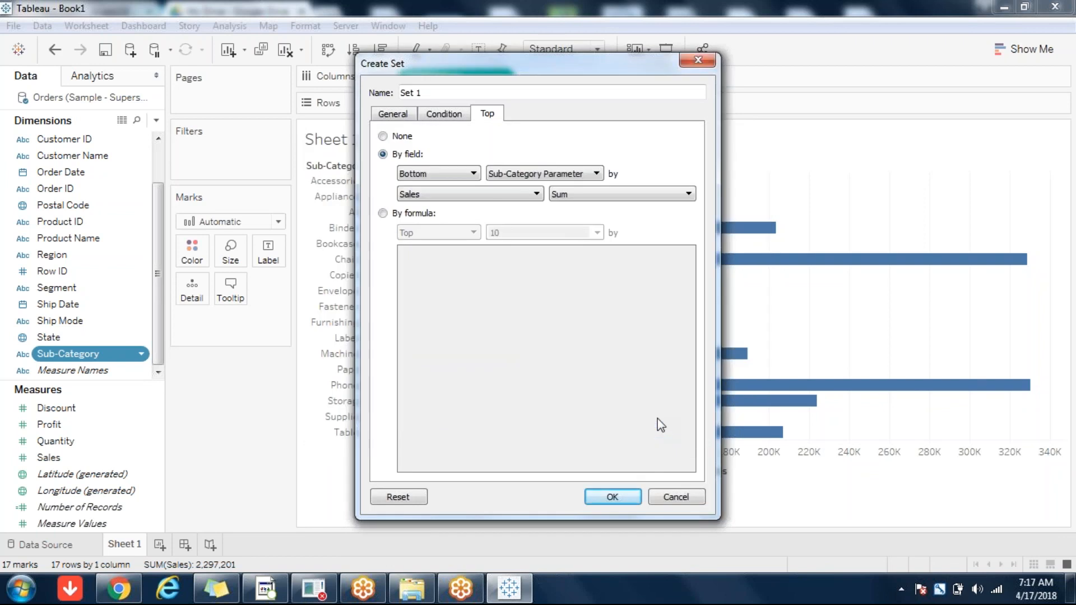
{"action": "left_click", "coordinate": [598, 503]}
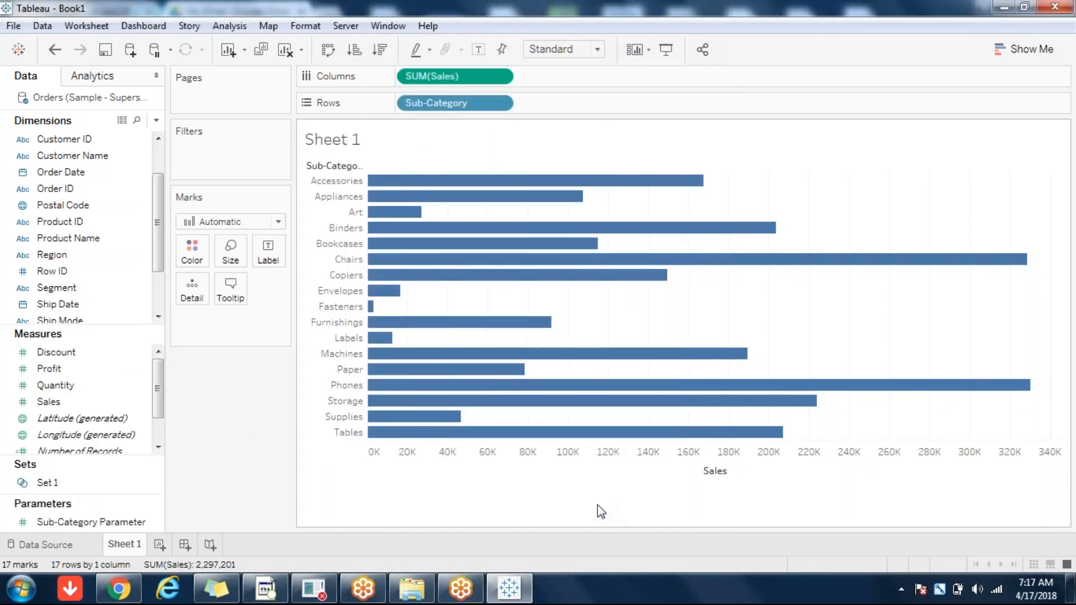
Display the control for the Sub-Category Parameter beside the chart and set its value to 11
{"action": "right_click", "coordinate": [81, 523]}
{"action": "left_click", "coordinate": [151, 268]}
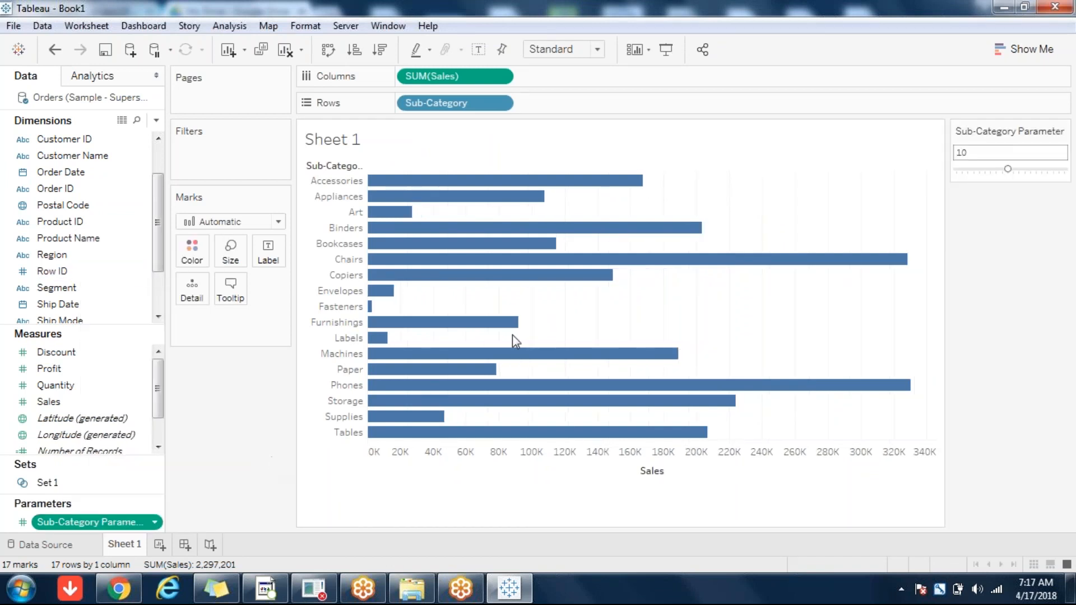
{"action": "left_click", "coordinate": [986, 170]}
{"action": "left_click", "coordinate": [1014, 170]}
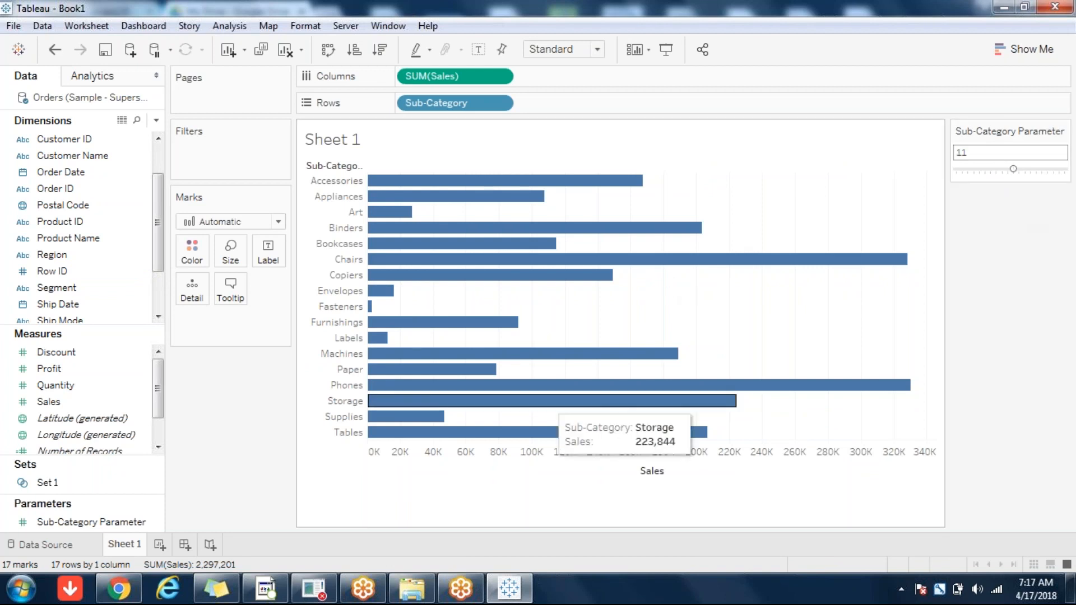
Add Set 1 to Rows ahead of Sub-Category and set the Sub-Category Parameter to 8
{"action": "left_click_drag", "start_coordinate": [50, 486], "coordinate": [399, 105]}
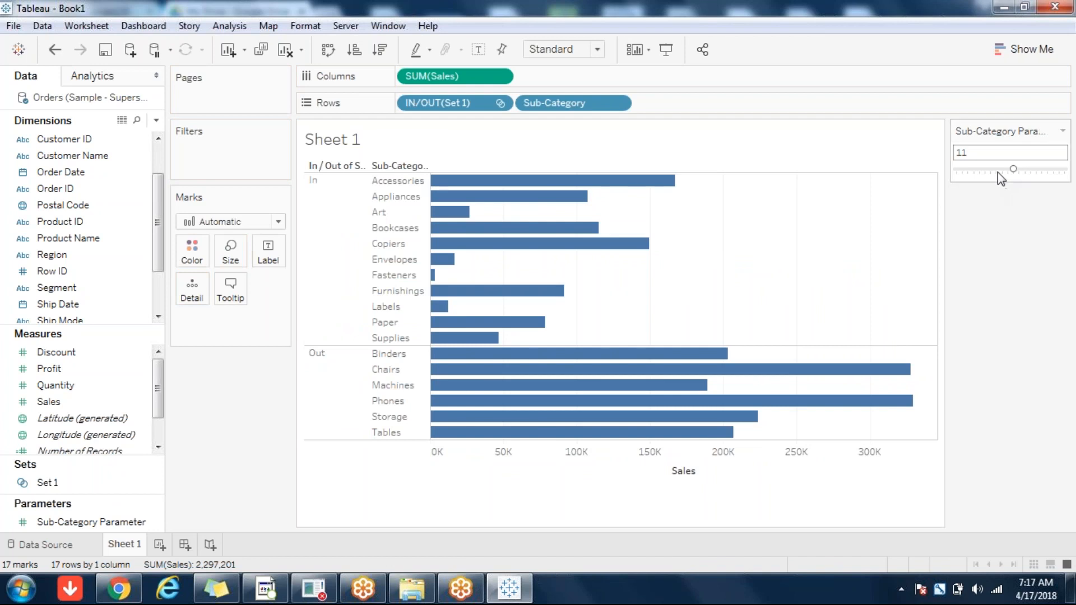
{"action": "left_click_drag", "start_coordinate": [997, 173], "coordinate": [997, 172]}
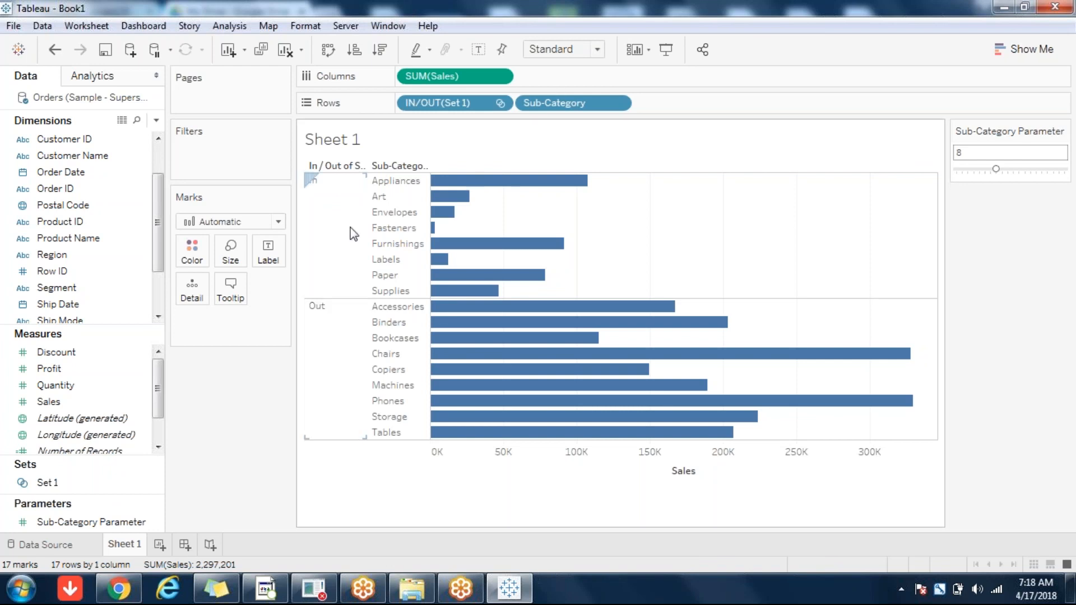
Switch Set 1 on Rows to show its members instead of In/Out, and remove the Sub-Category field from Rows
{"action": "left_click", "coordinate": [501, 104]}
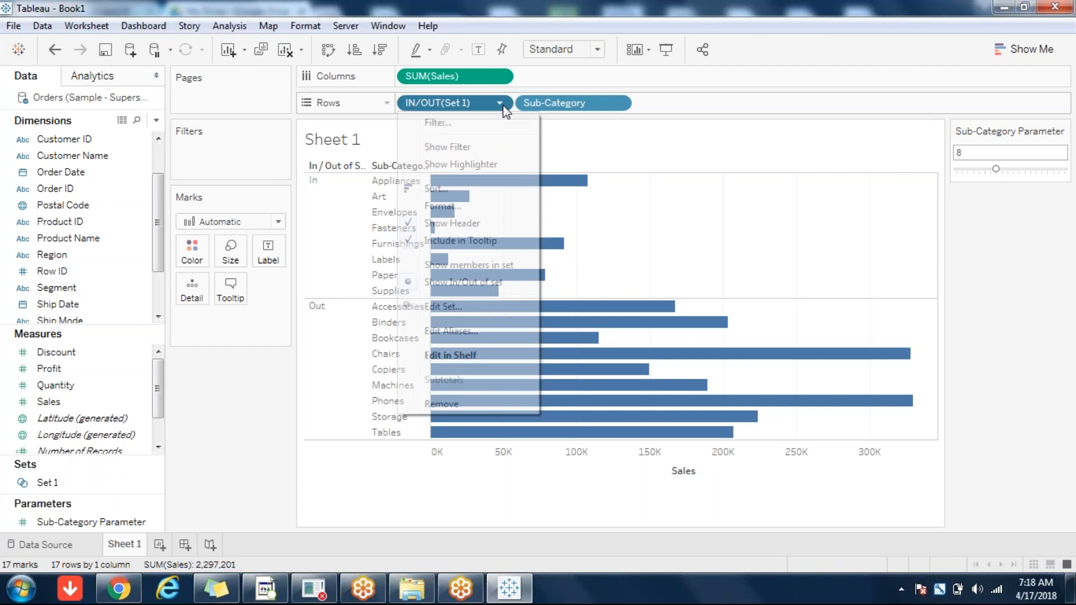
{"action": "left_click", "coordinate": [470, 266]}
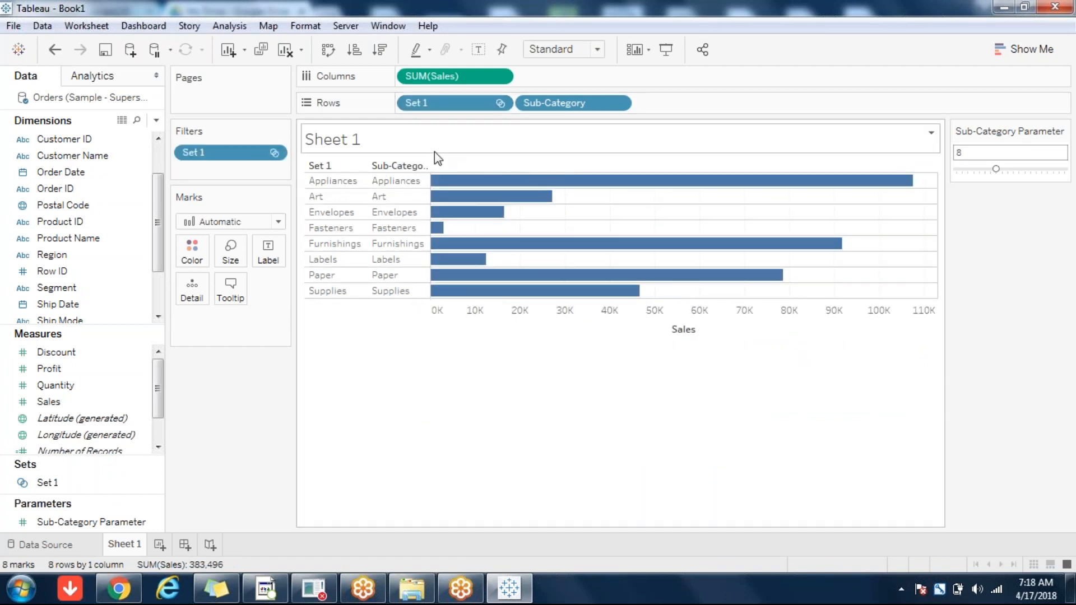
{"action": "left_click_drag", "start_coordinate": [552, 108], "coordinate": [263, 374]}
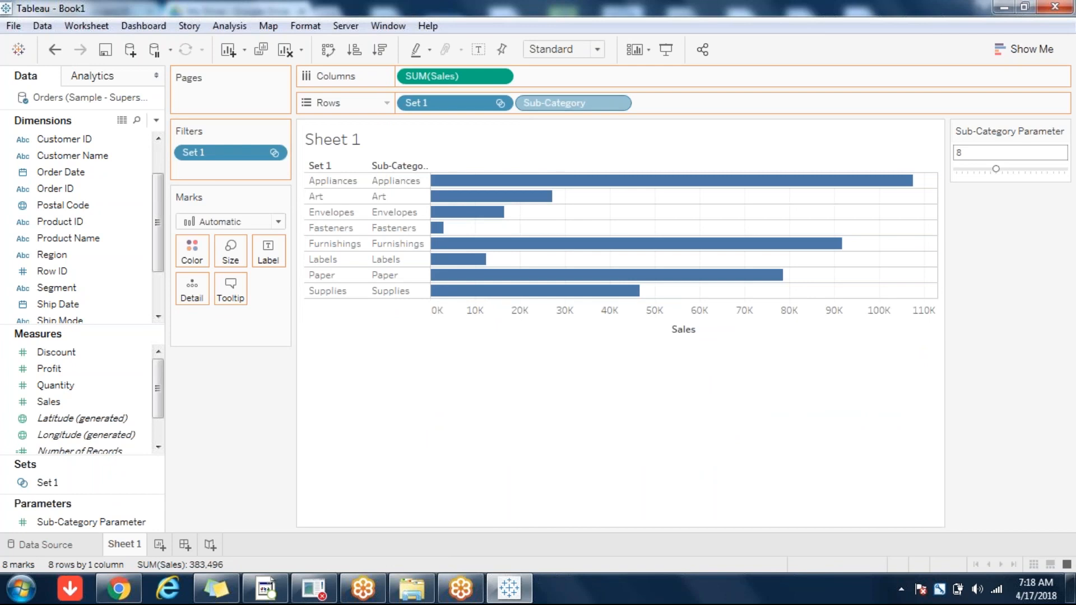
Vary the Sub-Category Parameter through values such as 5, 12 and 9 to resize the bottom-sales set
{"action": "left_click", "coordinate": [1001, 169]}
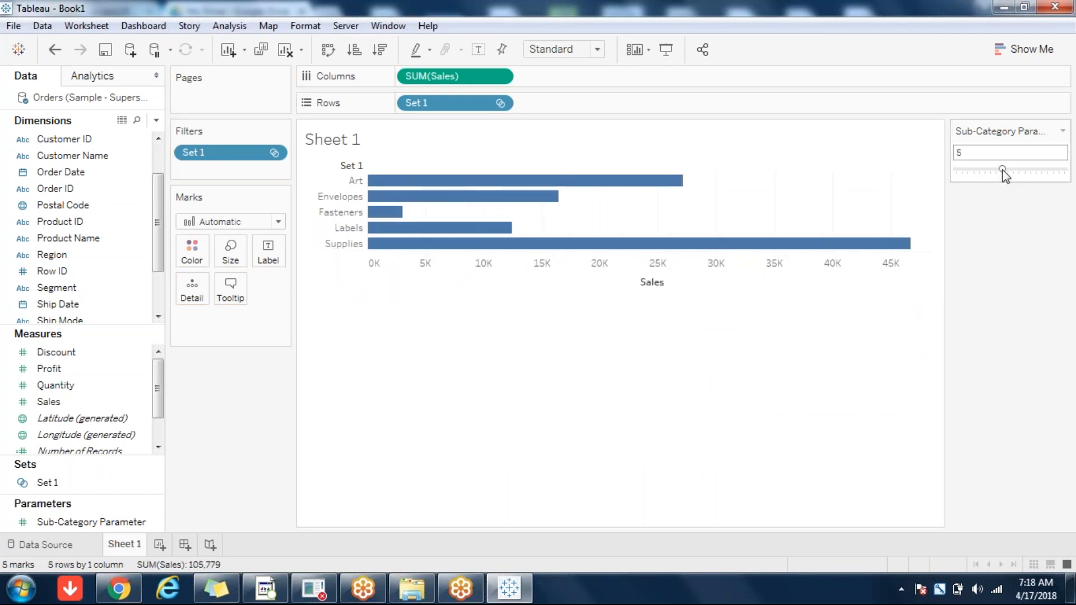
{"action": "left_click", "coordinate": [1019, 170]}
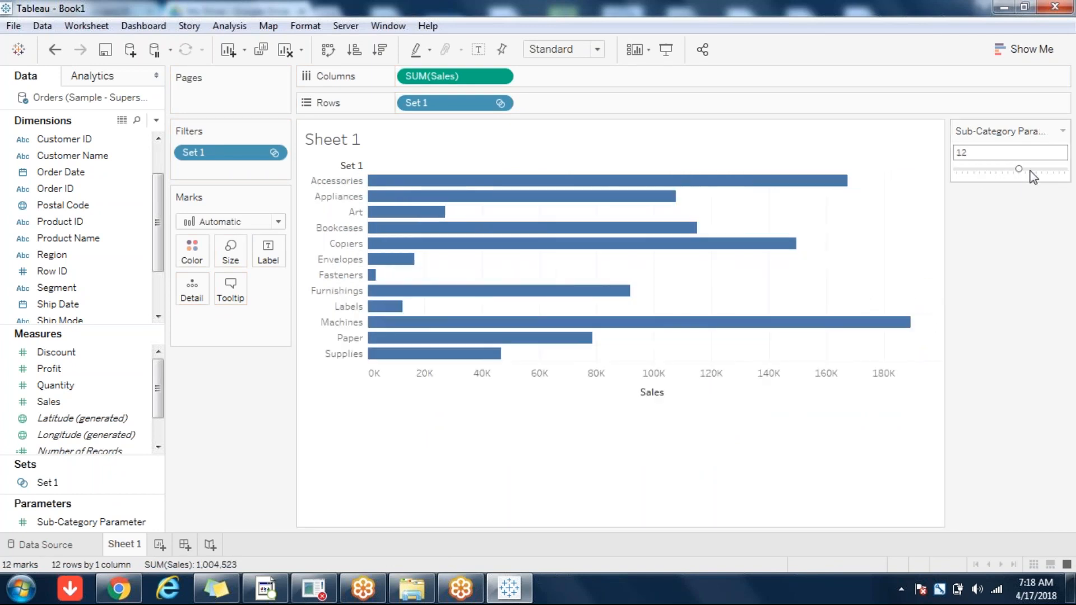
{"action": "left_click", "coordinate": [980, 169]}
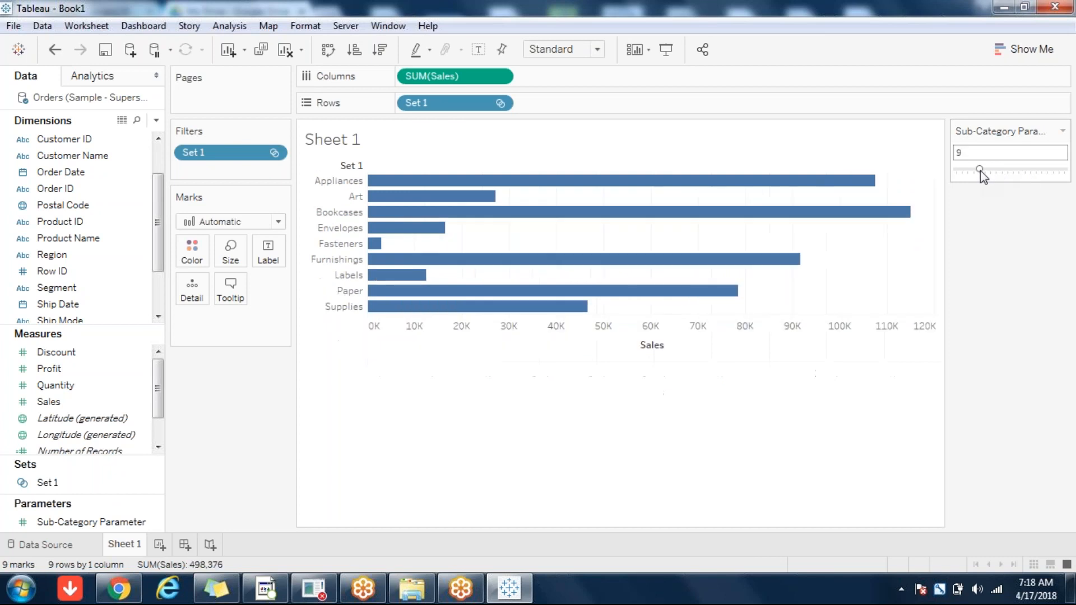
Test the bottom-sales chart by changing the Sub-Category Parameter through 3, 11, 6, 9 and 5
{"action": "left_click", "coordinate": [987, 168]}
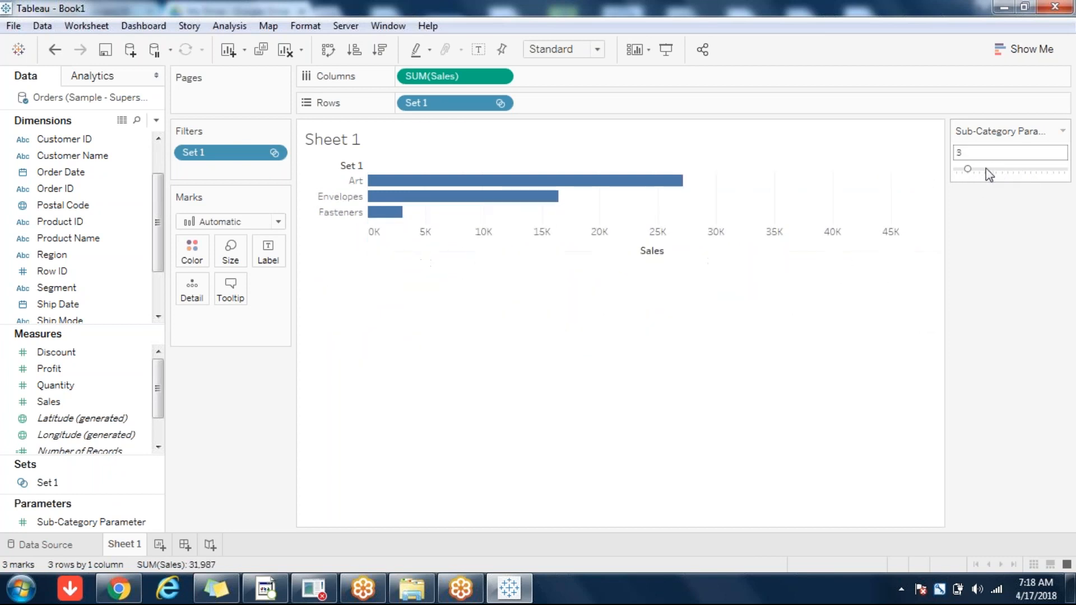
{"action": "left_click", "coordinate": [1011, 170]}
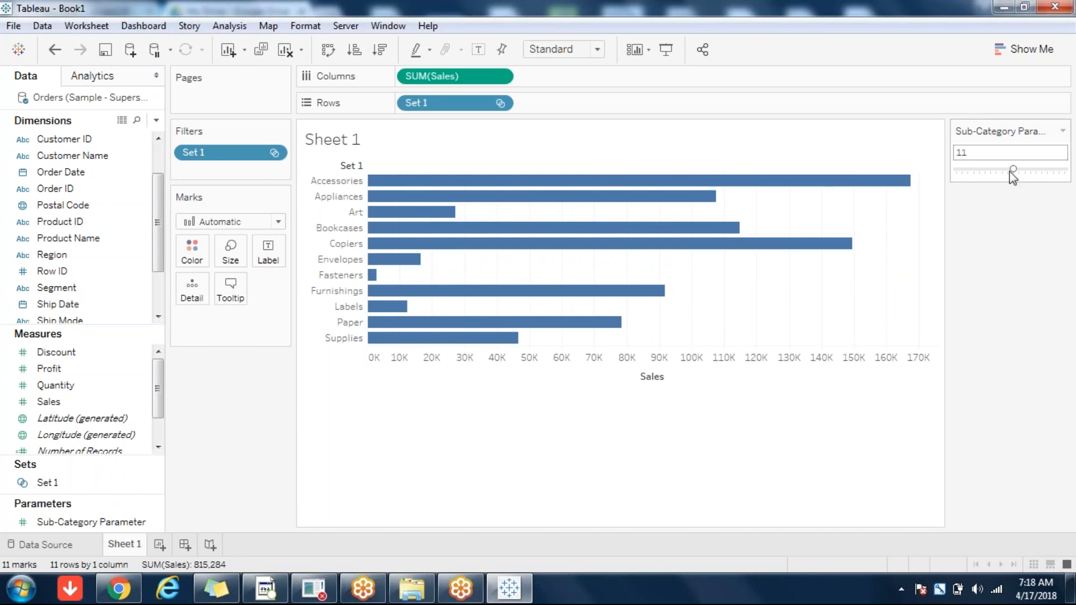
{"action": "left_click", "coordinate": [986, 171]}
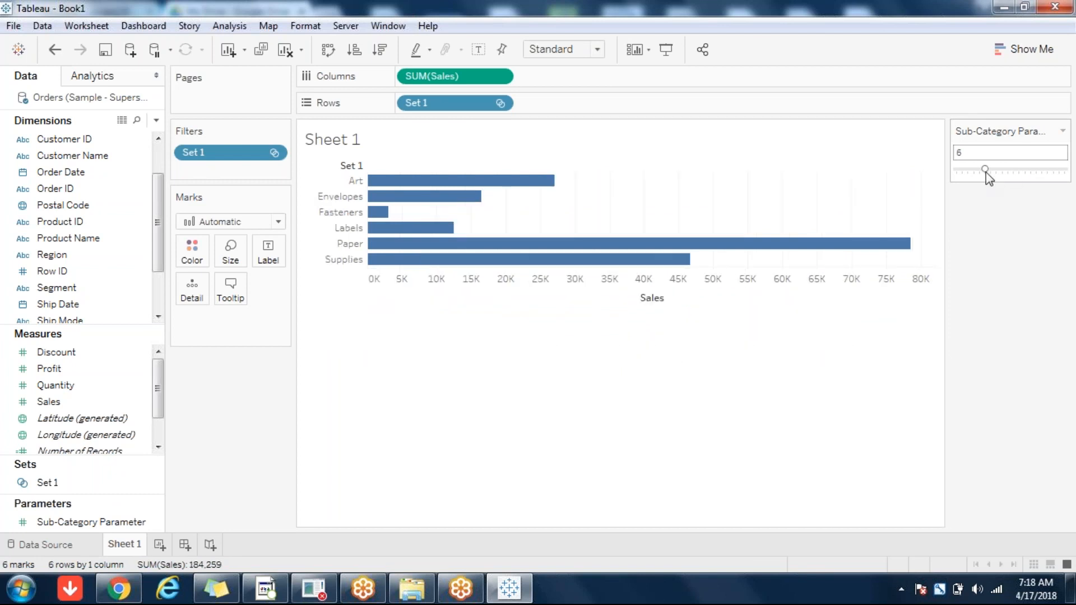
{"action": "left_click_drag", "start_coordinate": [986, 173], "coordinate": [1002, 173]}
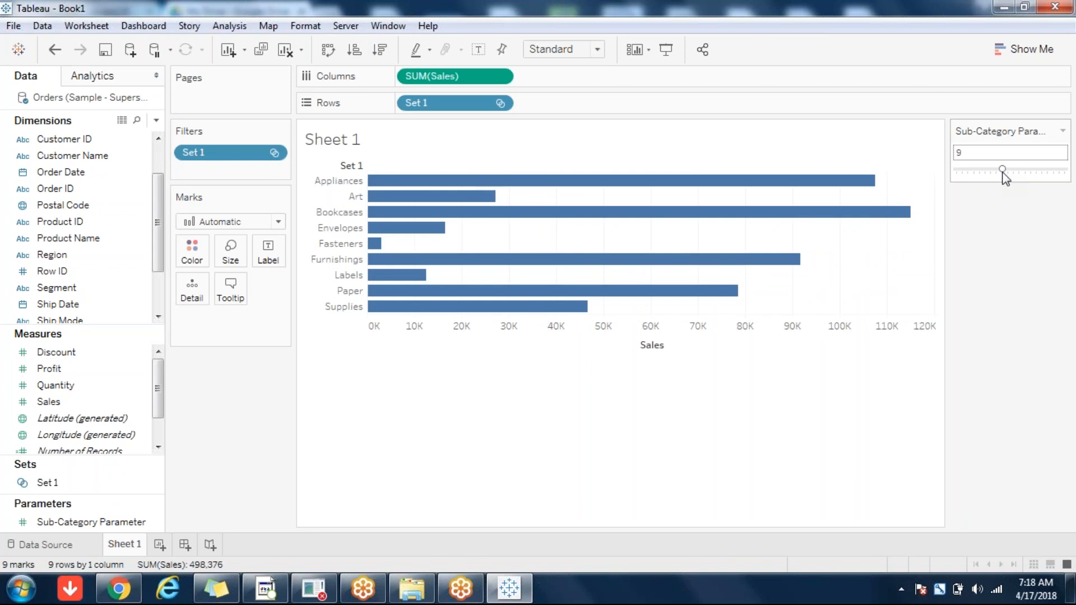
{"action": "left_click", "coordinate": [982, 173]}
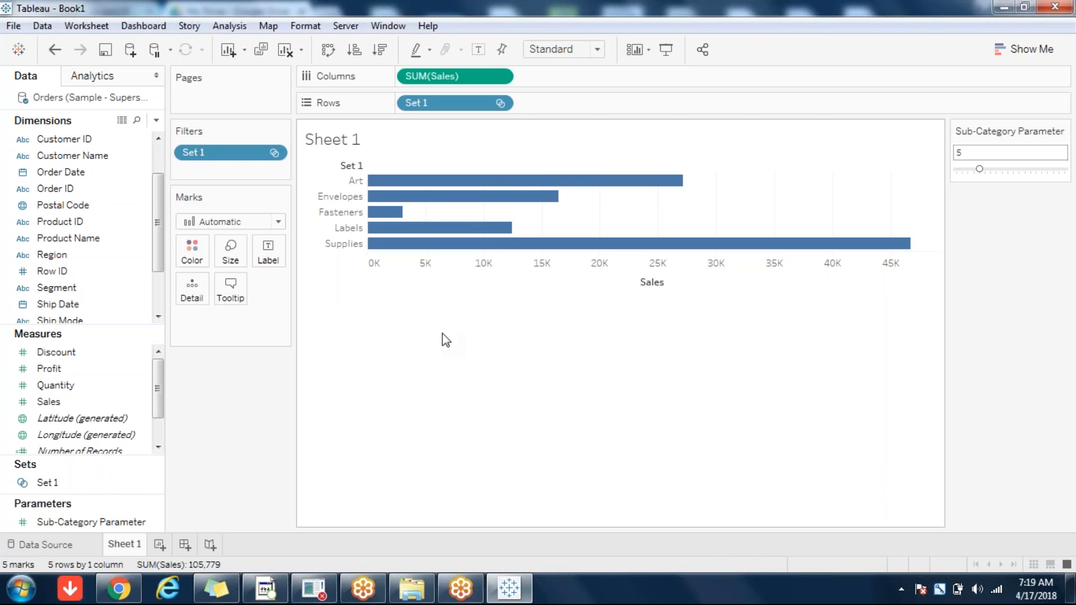
Add a blank worksheet and go back to Sheet 1
{"action": "left_click", "coordinate": [157, 547]}
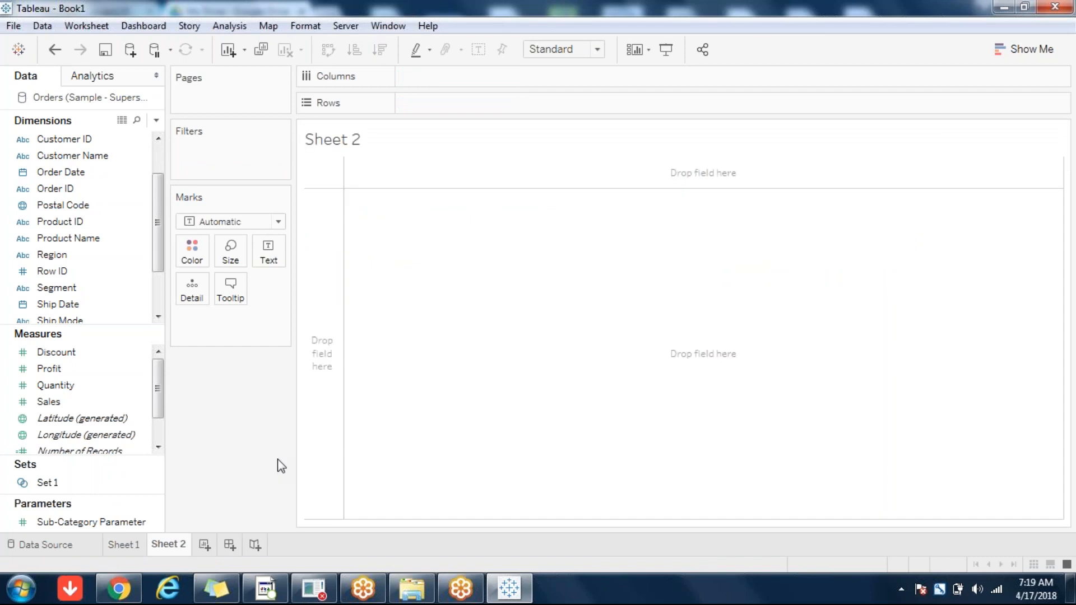
{"action": "left_click", "coordinate": [128, 548]}
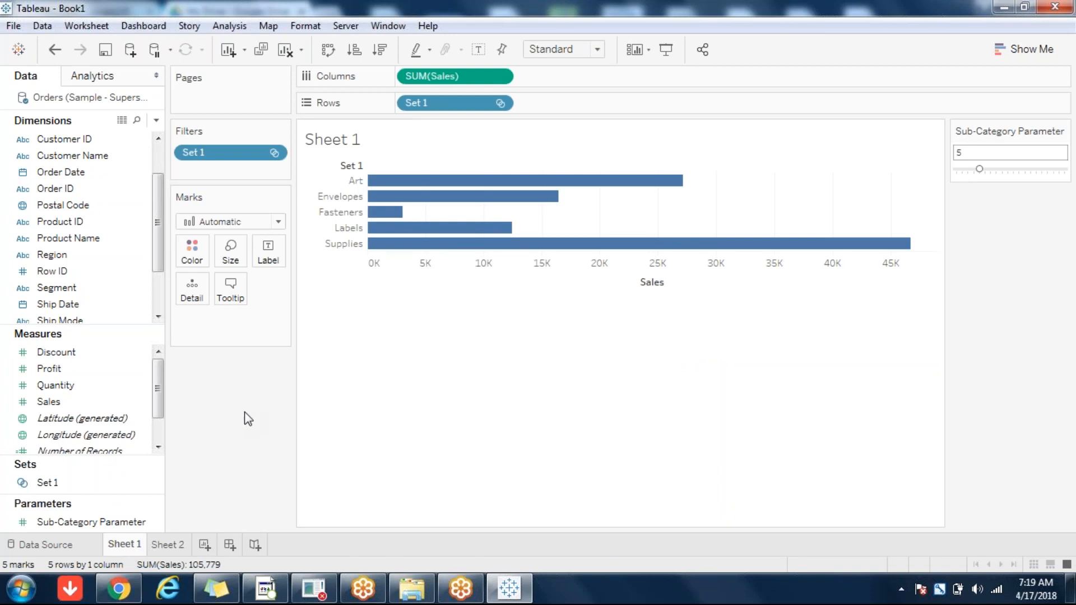
Undo the new worksheet and all set and parameter changes, back to the plain Sales by Sub-Category bar chart
{"action": "key", "text": "ctrl+z"}
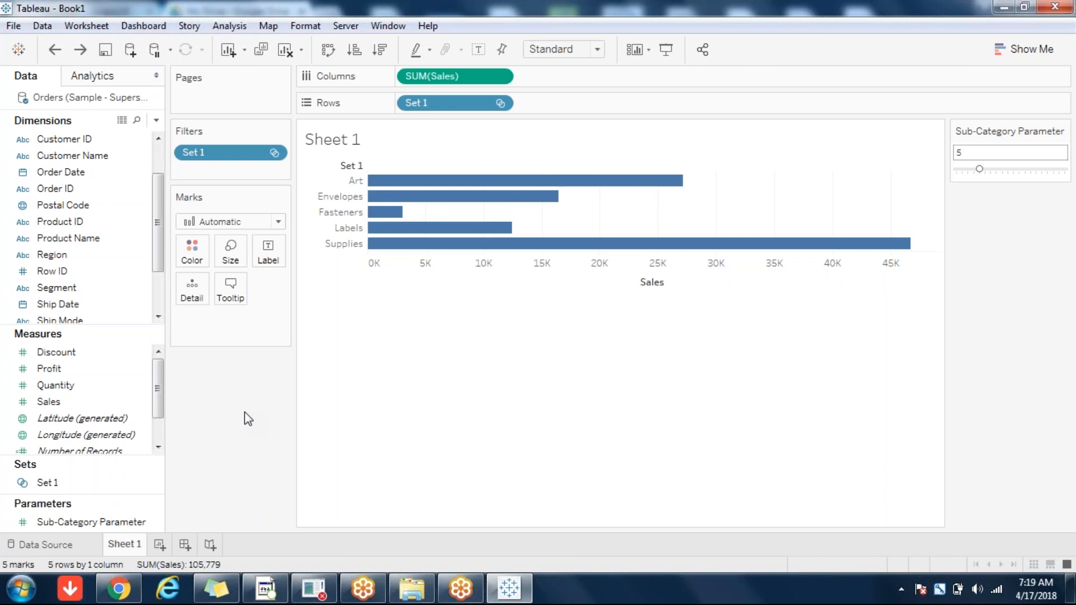
{"action": "key", "text": "ctrl+z"}
{"action": "key", "text": "ctrl+z"}
{"action": "key", "text": "ctrl+z"}
{"action": "key", "text": "ctrl+z"}
{"action": "key", "text": "ctrl+z"}
{"action": "key", "text": "ctrl+z"}
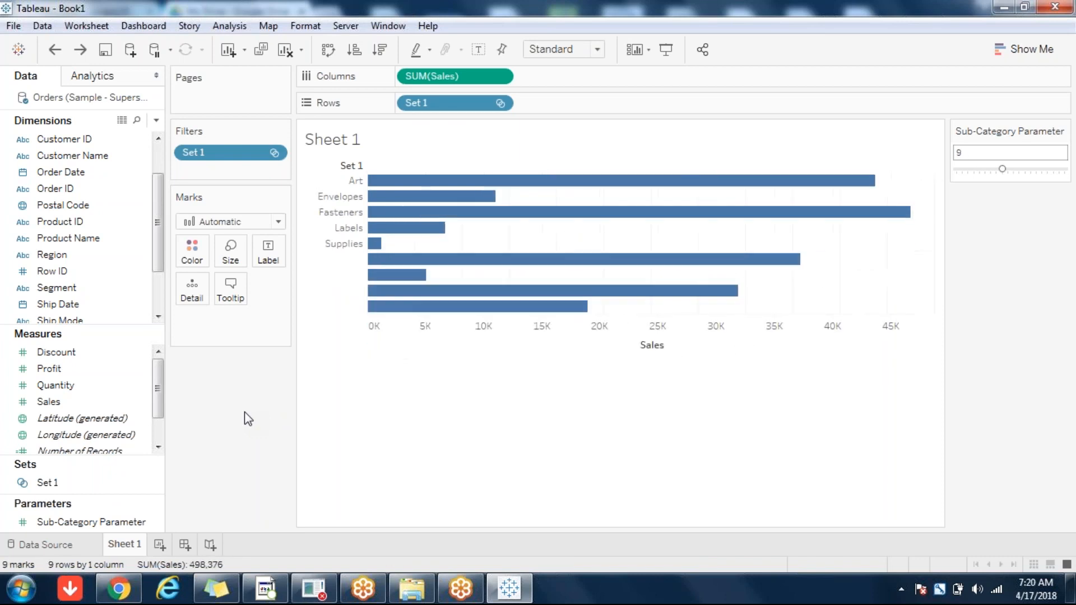
{"action": "key", "text": "ctrl+z"}
{"action": "key", "text": "ctrl+z"}
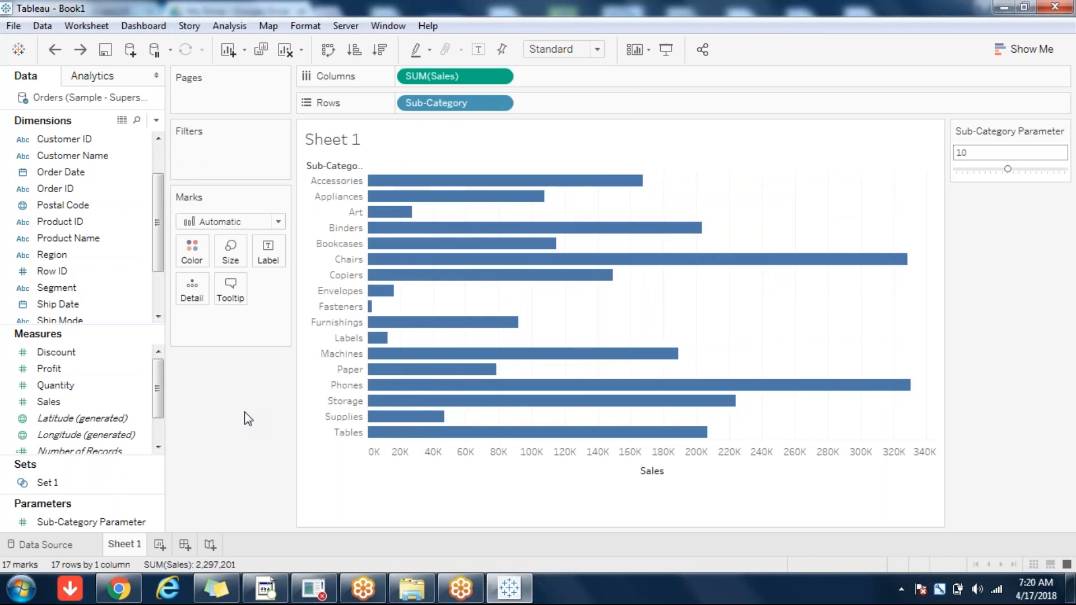
{"action": "key", "text": "ctrl+z"}
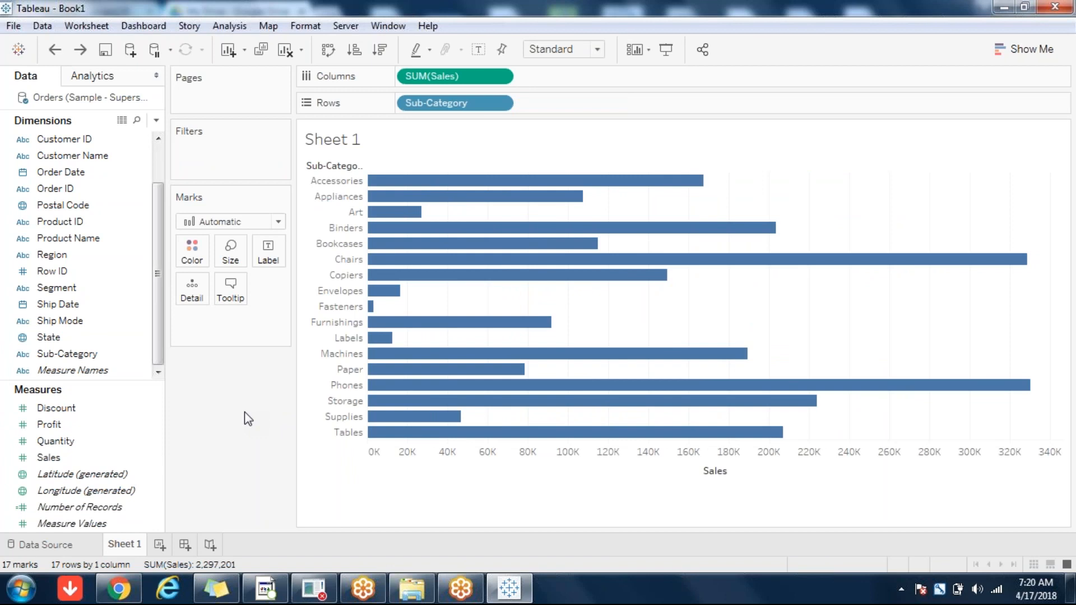
Start a new set named Set 1 from Sub-Category, limited by field to the Bottom items by Sum of Sales
{"action": "left_click", "coordinate": [105, 358]}
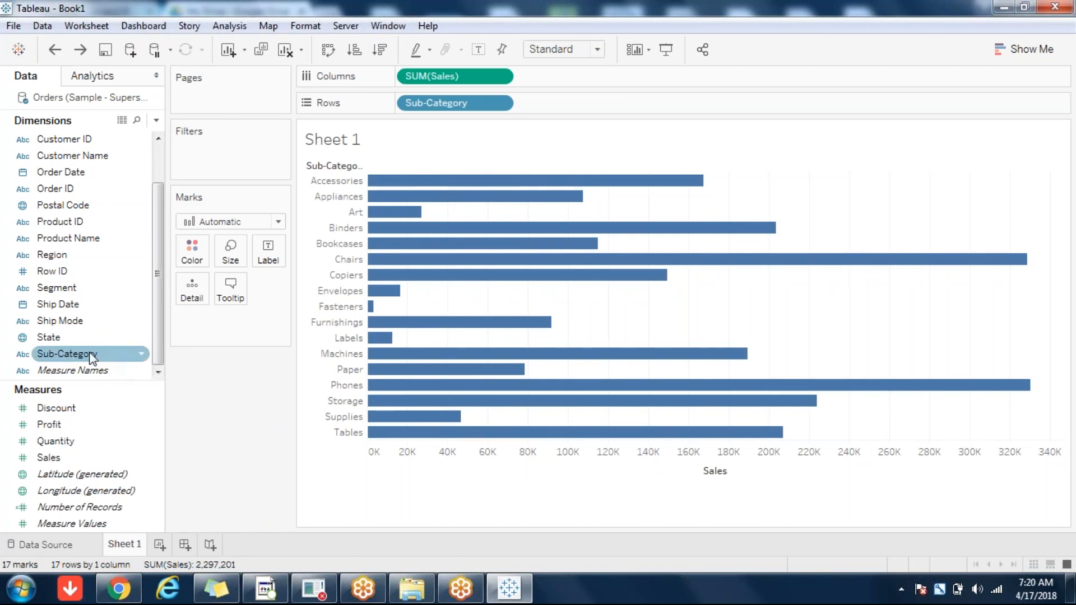
{"action": "right_click", "coordinate": [92, 355]}
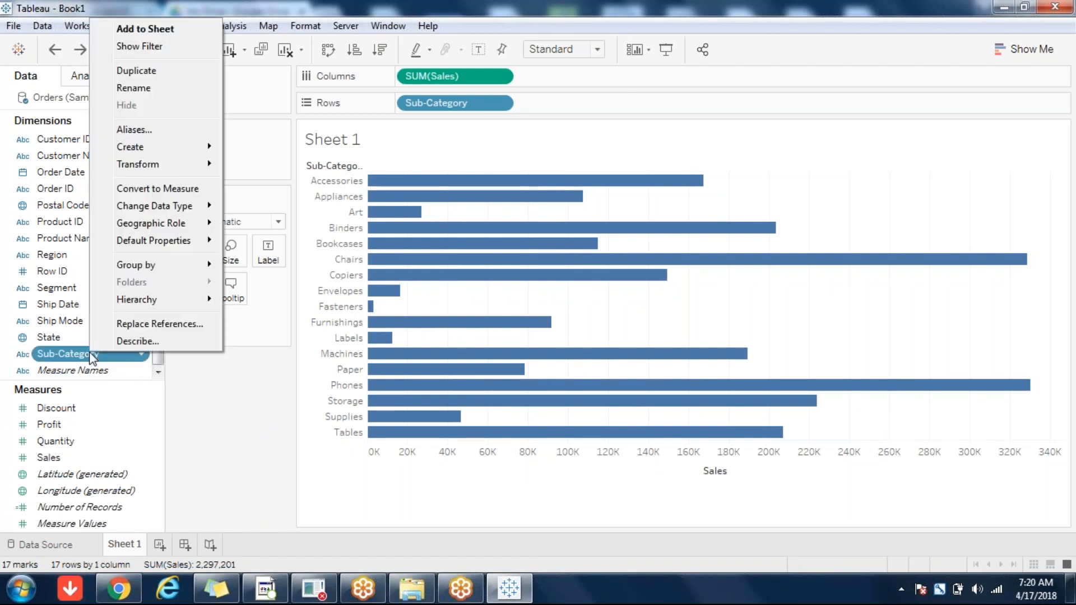
{"action": "mouse_move", "coordinate": [163, 147]}
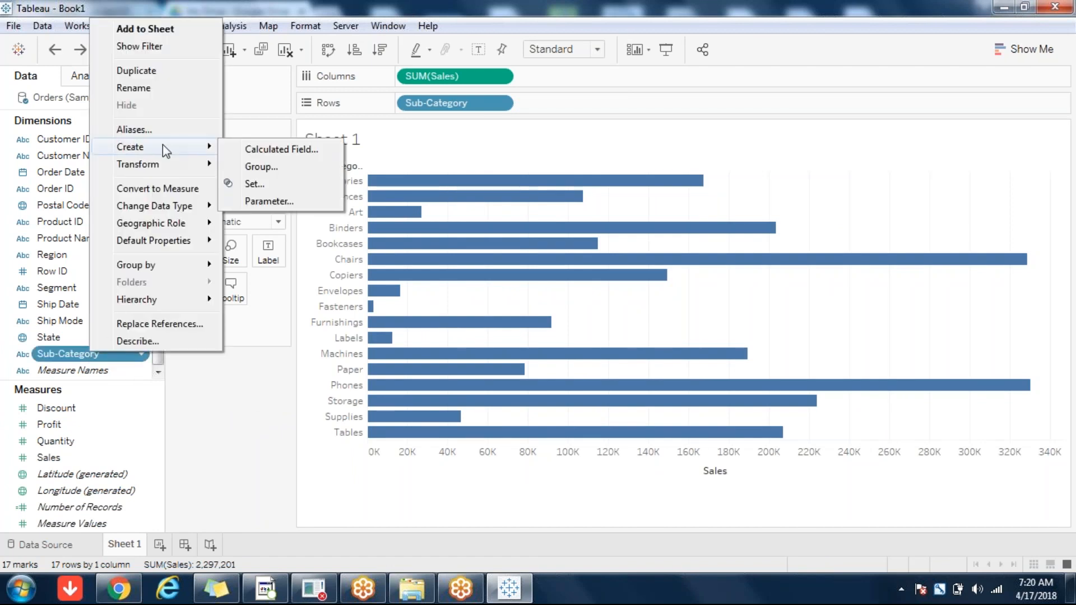
{"action": "left_click", "coordinate": [250, 184]}
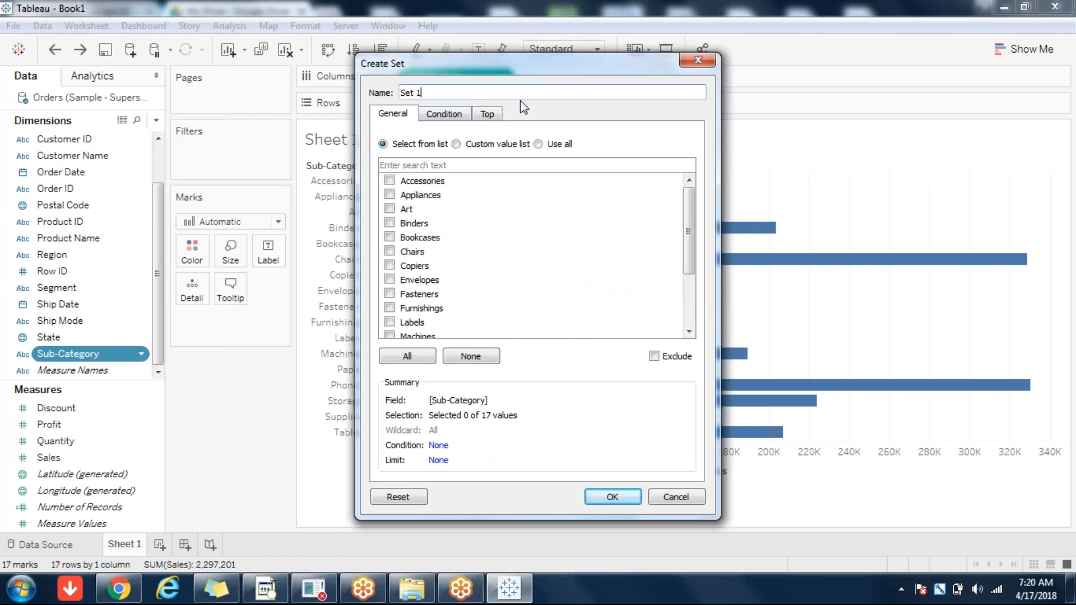
{"action": "left_click", "coordinate": [493, 116]}
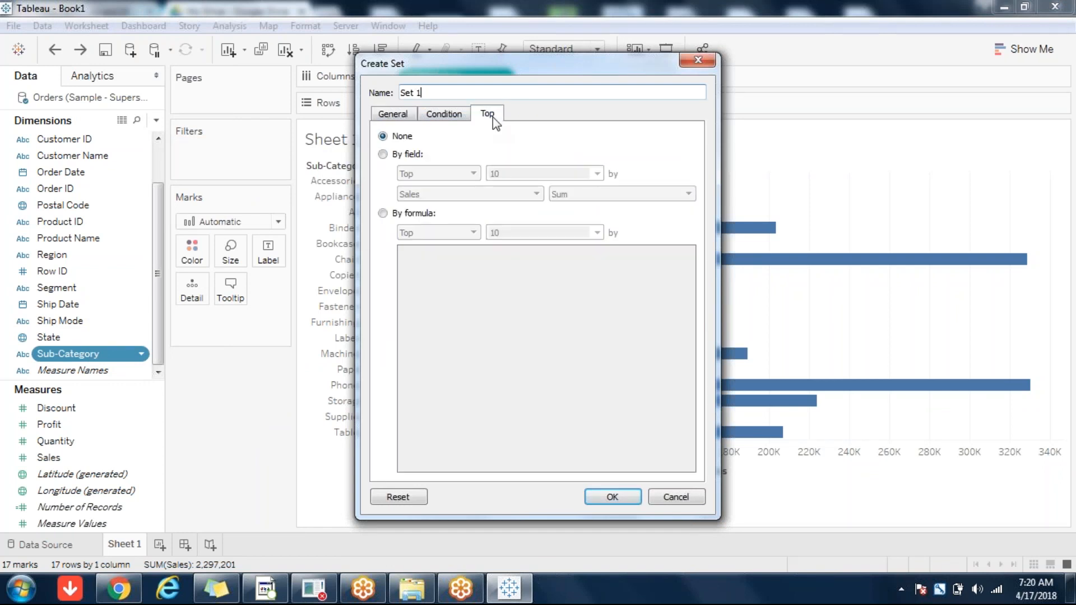
{"action": "left_click", "coordinate": [397, 157]}
{"action": "left_click", "coordinate": [437, 174]}
{"action": "left_click", "coordinate": [432, 198]}
Drive the set's item count with a new Sub-Category Parameter that has a maximum of 20, and create the set
{"action": "left_click", "coordinate": [597, 174]}
{"action": "left_click", "coordinate": [557, 188]}
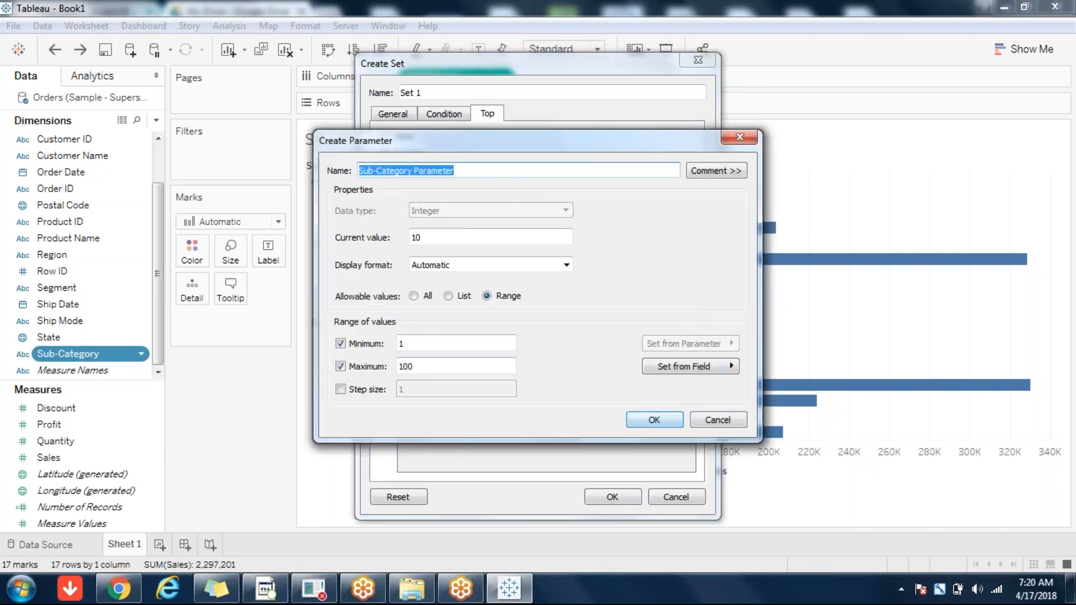
{"action": "double_click", "coordinate": [414, 366]}
{"action": "type", "text": "20"}
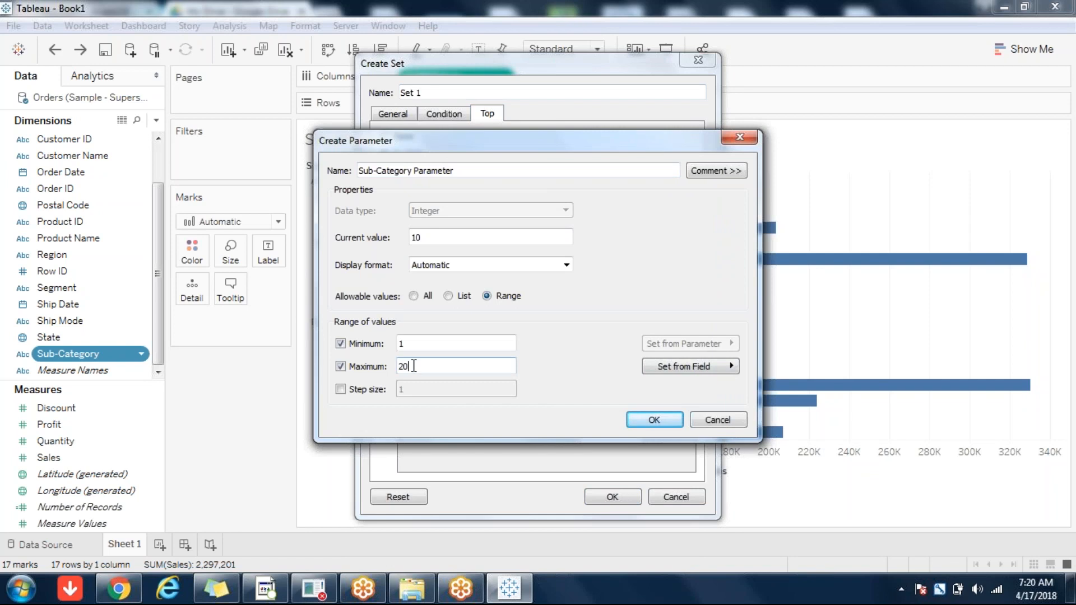
{"action": "left_click", "coordinate": [653, 422]}
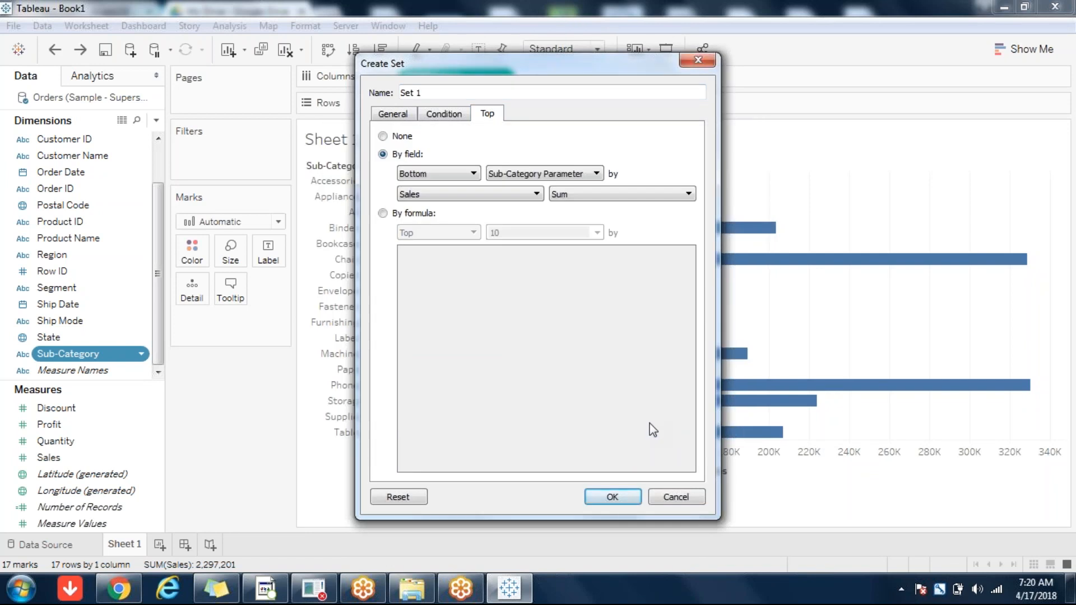
{"action": "left_click", "coordinate": [612, 497]}
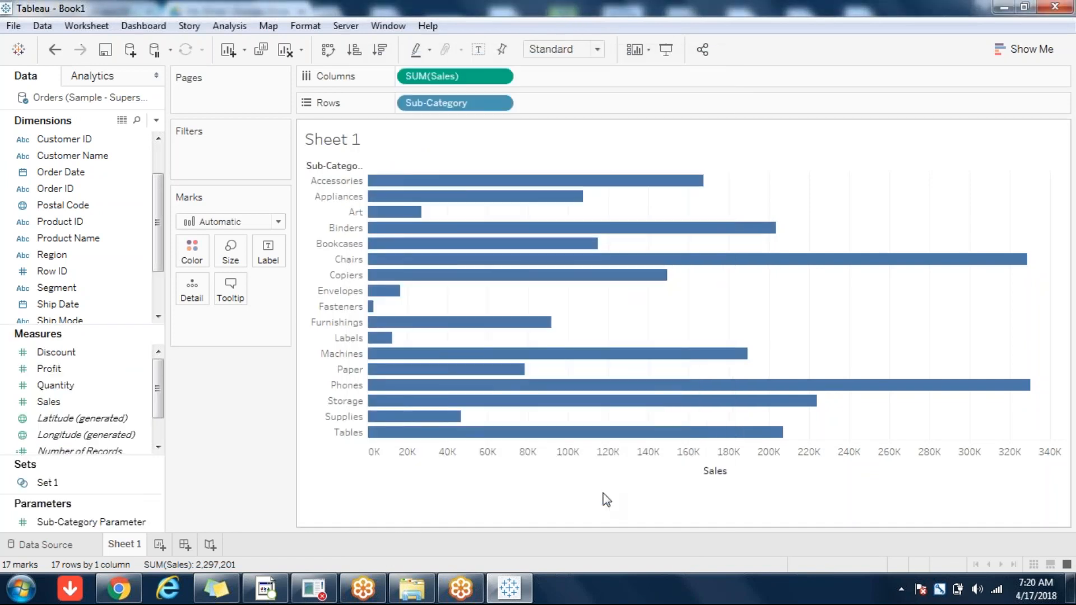
Show the control for the Sub-Category Parameter and add Set 1 to Rows ahead of Sub-Category
{"action": "right_click", "coordinate": [102, 527]}
{"action": "left_click", "coordinate": [205, 263]}
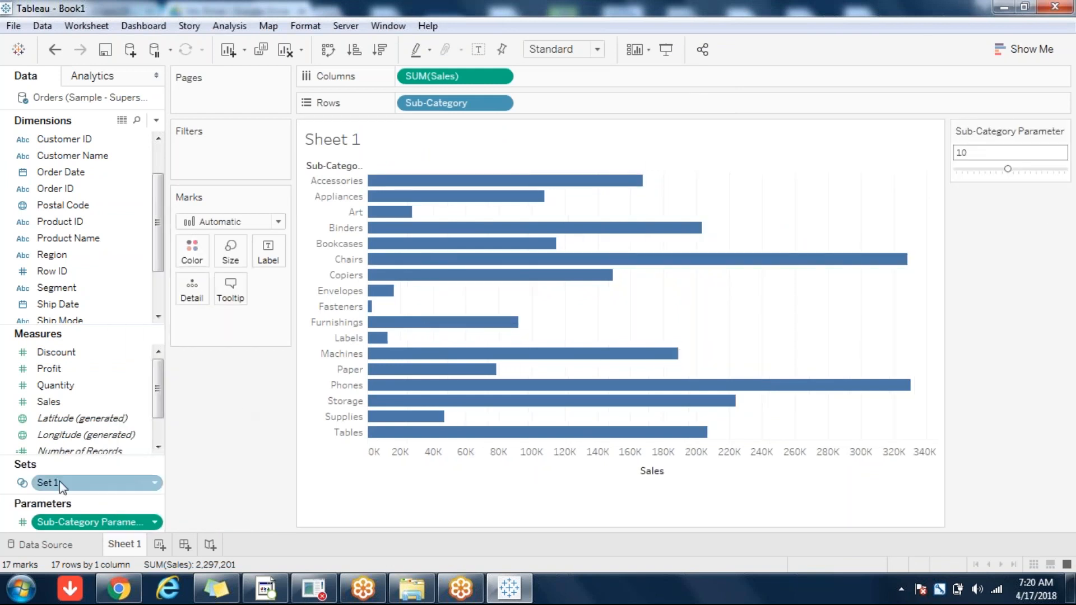
{"action": "mouse_move", "coordinate": [70, 474]}
{"action": "left_mouse_down"}
{"action": "mouse_move", "coordinate": [442, 120]}
{"action": "mouse_move", "coordinate": [400, 103]}
{"action": "left_mouse_up"}
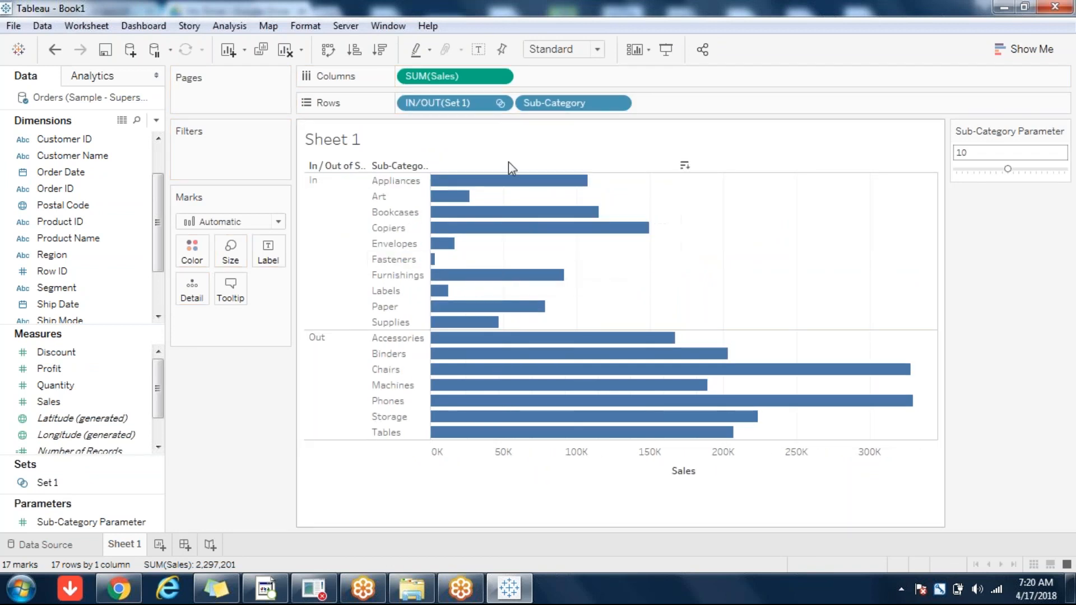
Make Set 1 on Rows show its members instead of In/Out, and take Sub-Category off Rows
{"action": "left_click", "coordinate": [498, 104]}
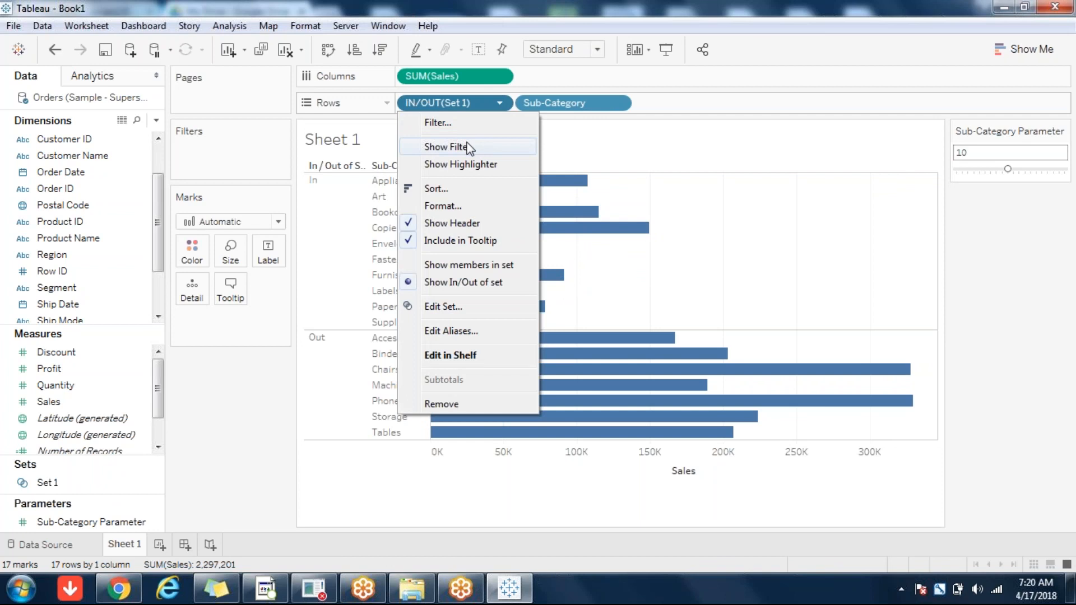
{"action": "left_click", "coordinate": [443, 265]}
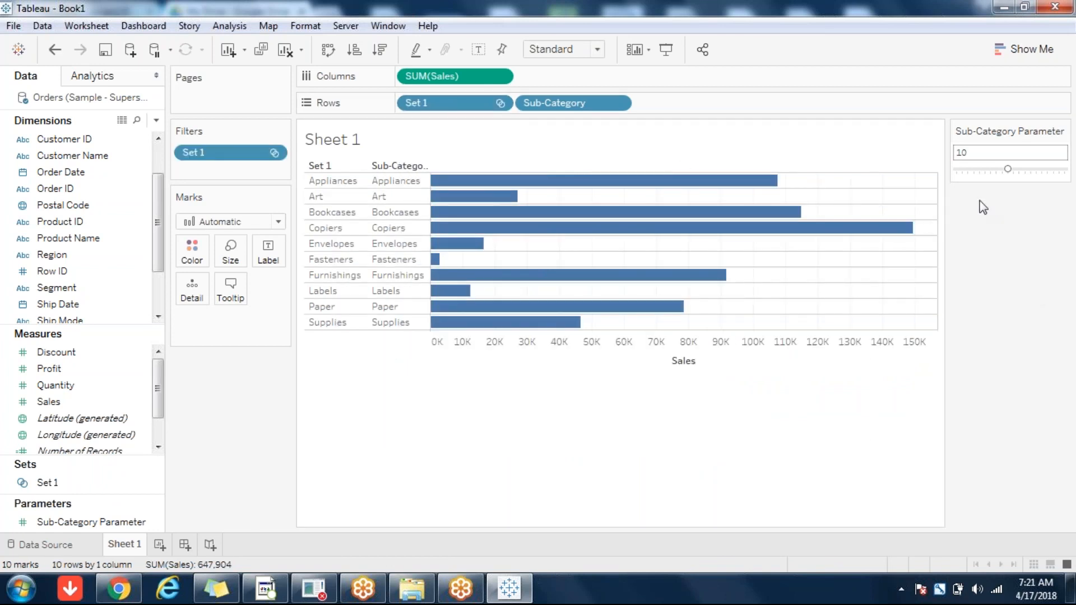
{"action": "left_click_drag", "start_coordinate": [553, 105], "coordinate": [796, 318]}
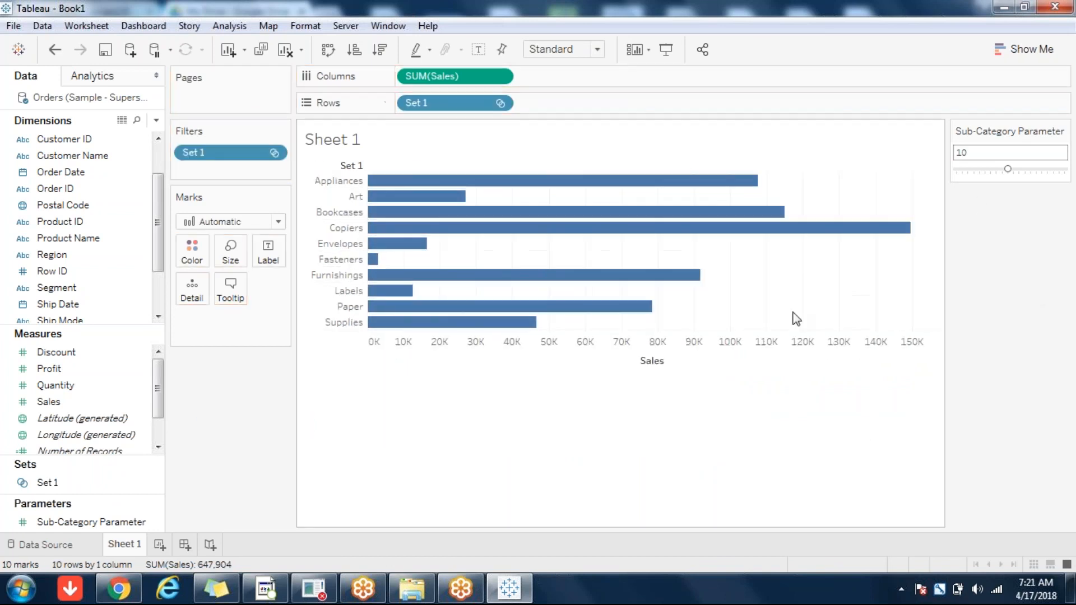
Try different Sub-Category Parameter values on the chart, finishing at 3
{"action": "left_click", "coordinate": [1040, 170]}
{"action": "left_click", "coordinate": [971, 171]}
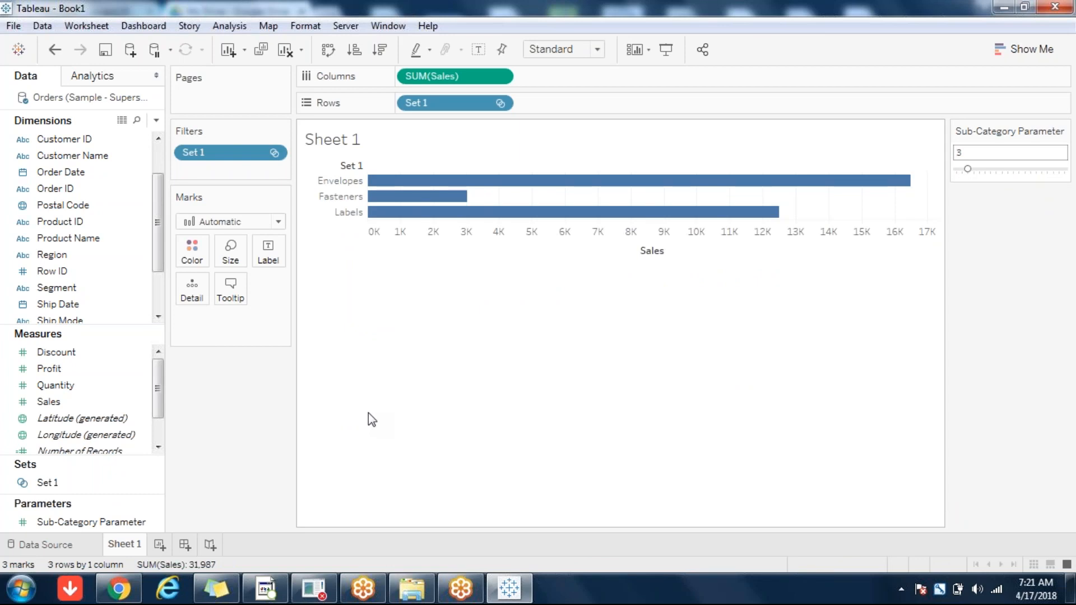
Add a second worksheet, look back at the finished chart on Sheet 1, and return to Sheet 2
{"action": "left_click", "coordinate": [159, 544]}
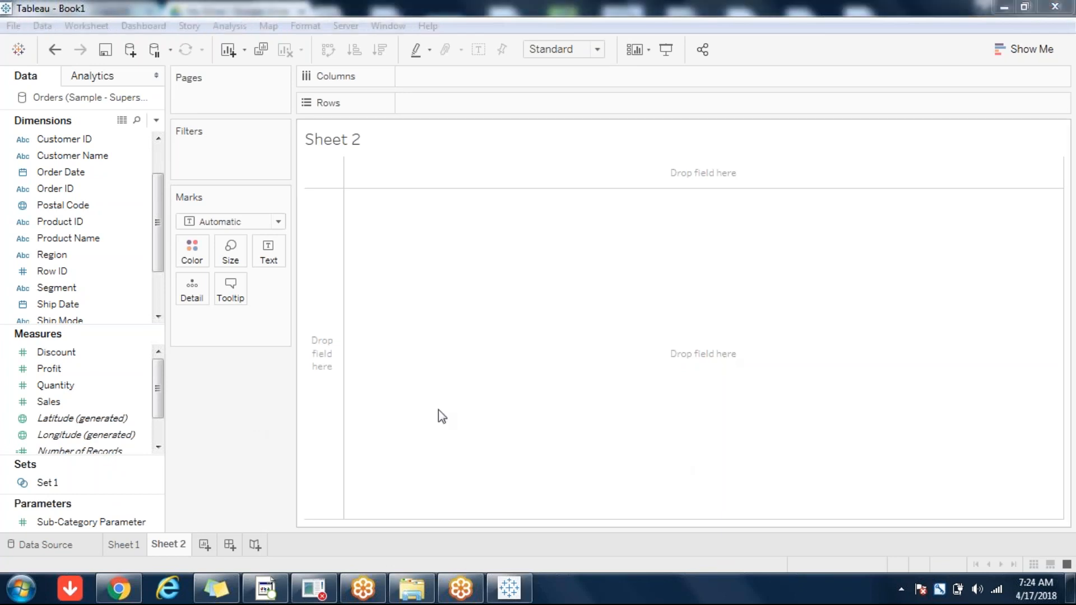
{"action": "left_click", "coordinate": [438, 409]}
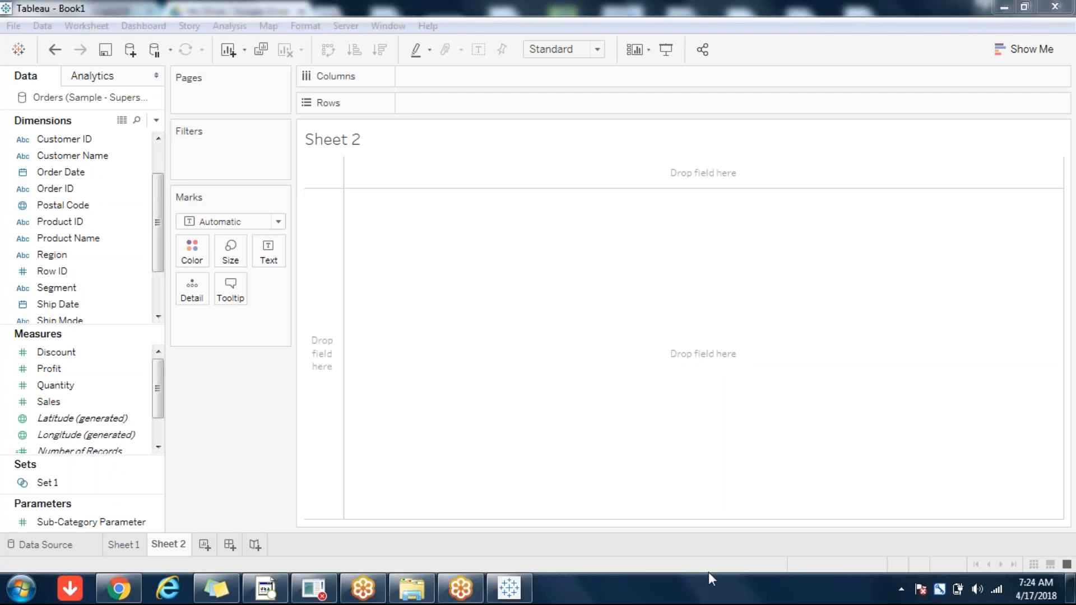
{"action": "left_click", "coordinate": [244, 425]}
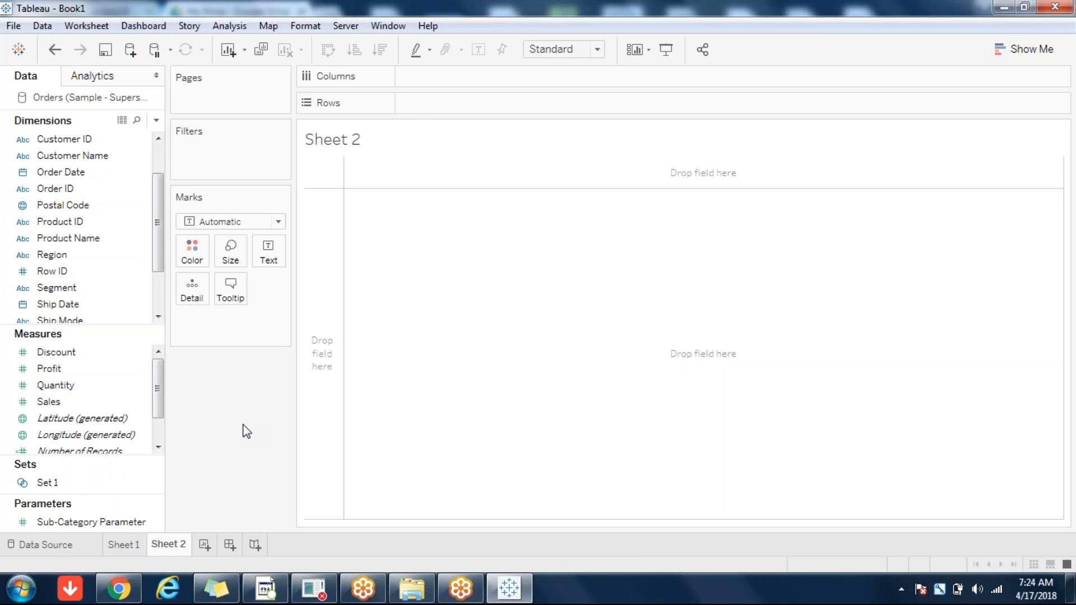
{"action": "left_click", "coordinate": [134, 545]}
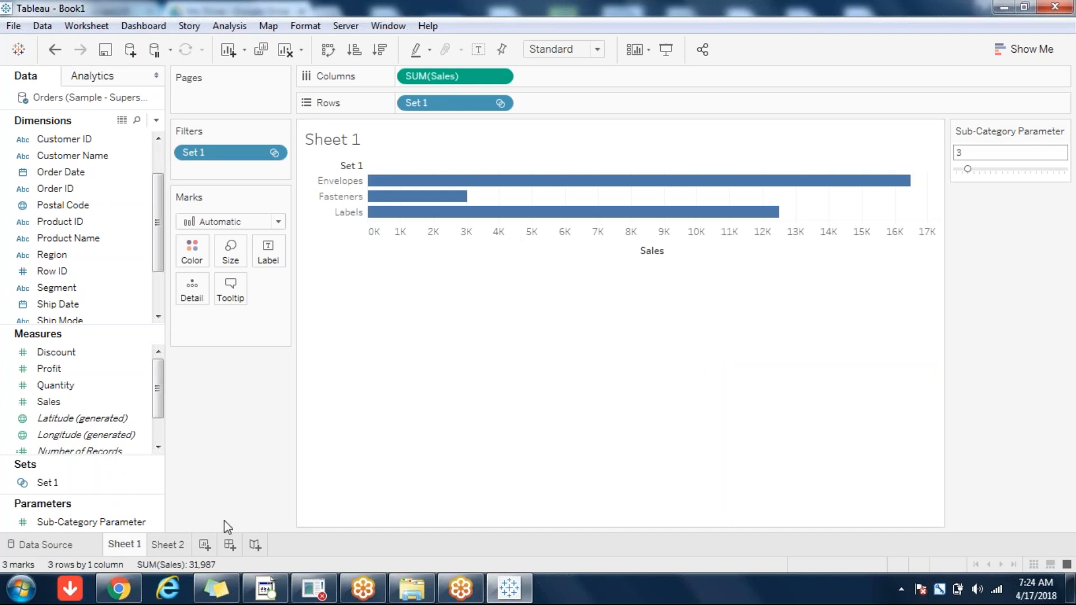
{"action": "left_click", "coordinate": [167, 551]}
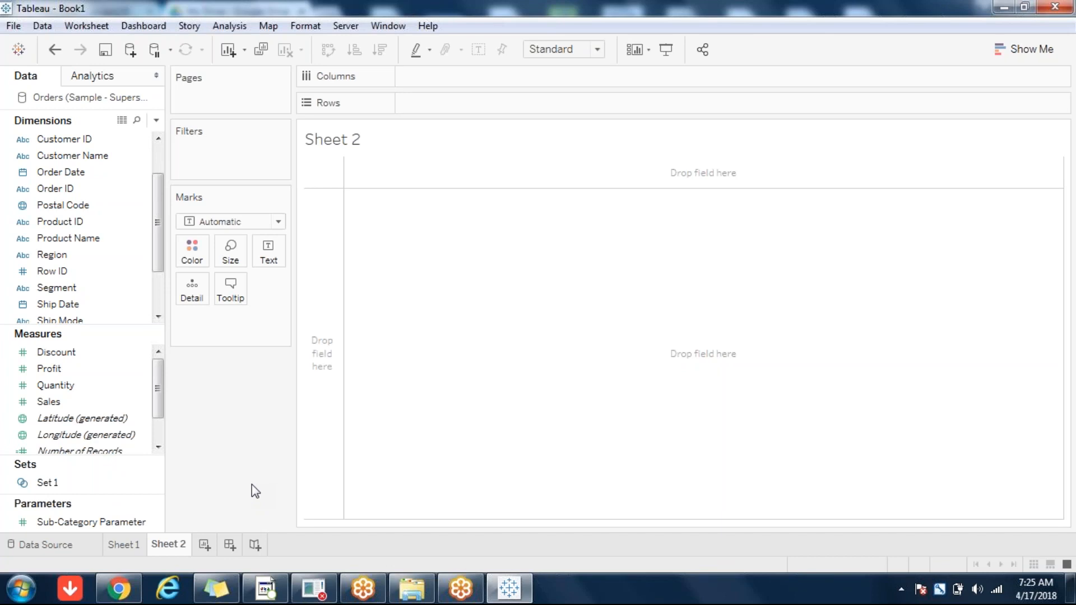
Build a Sales by Sub-Category bar chart on Sheet 2 and swap its rows and columns to make the bars horizontal
{"action": "double_click", "coordinate": [62, 400]}
{"action": "scroll", "coordinate": [156, 295], "scroll_direction": "down", "scroll_amount": 2}
{"action": "double_click", "coordinate": [90, 290]}
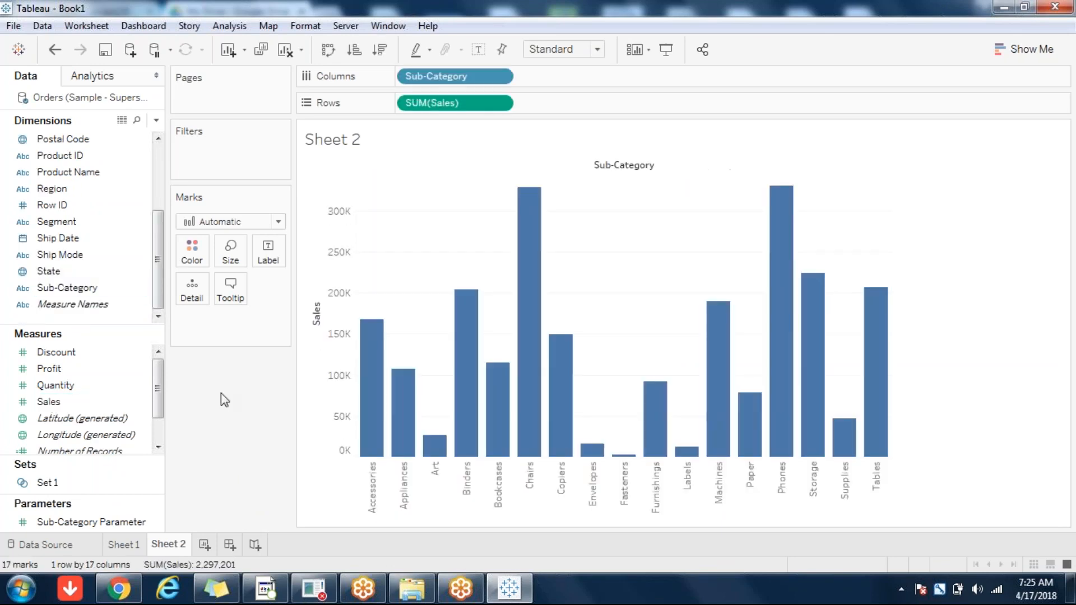
{"action": "left_click", "coordinate": [328, 49]}
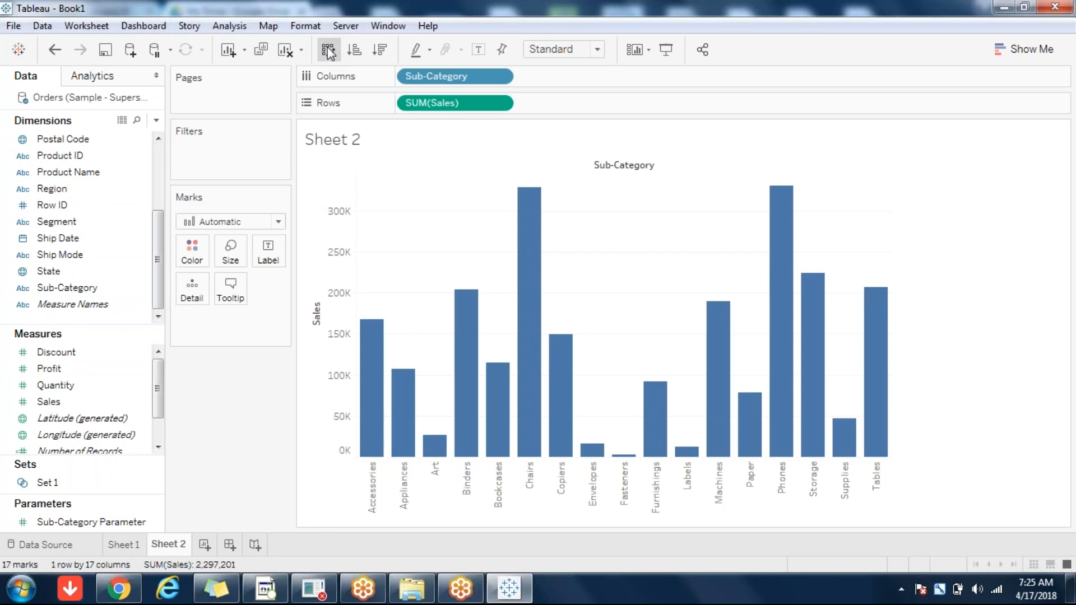
Sort the sub-categories by descending Sales and select the bars for Phones, Chairs, Storage and Tables
{"action": "left_click", "coordinate": [738, 472]}
{"action": "left_click", "coordinate": [92, 269]}
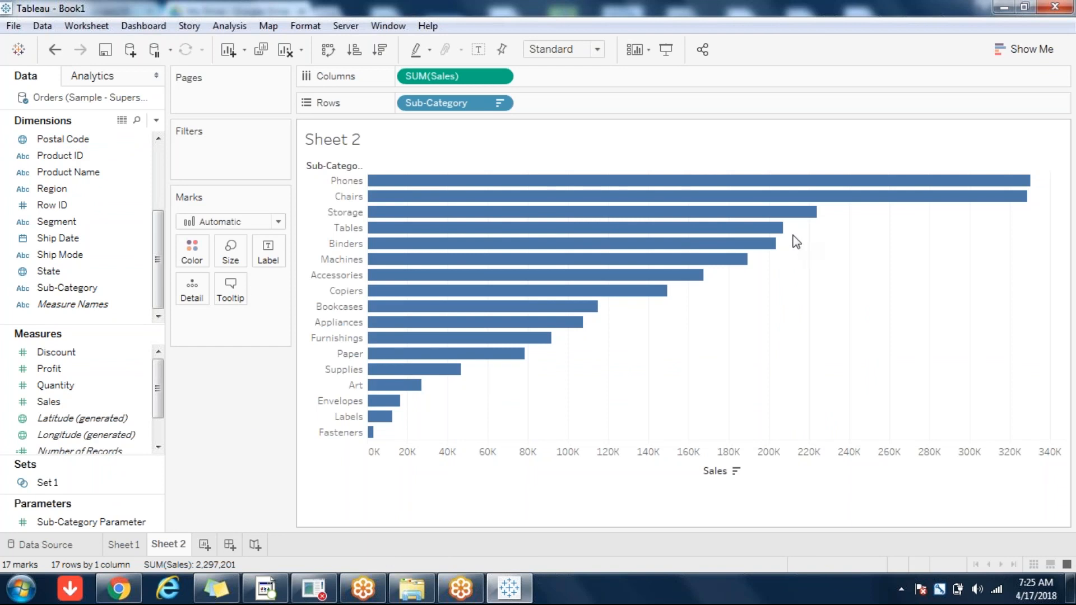
{"action": "left_click_drag", "start_coordinate": [792, 233], "coordinate": [664, 157]}
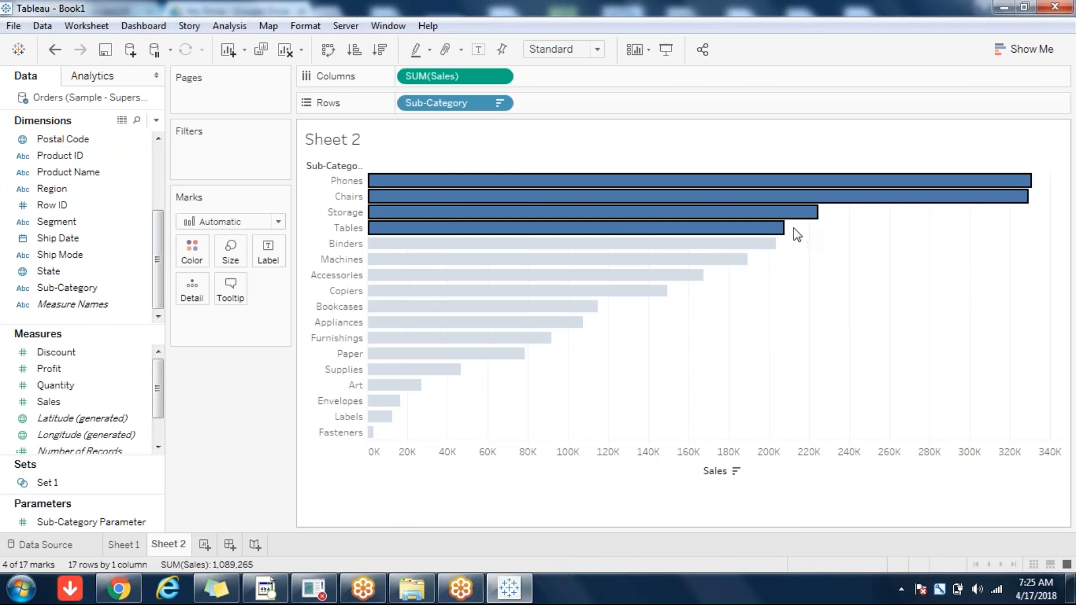
Create a set named top from the four selected bars and clear the selection
{"action": "mouse_move", "coordinate": [703, 209]}
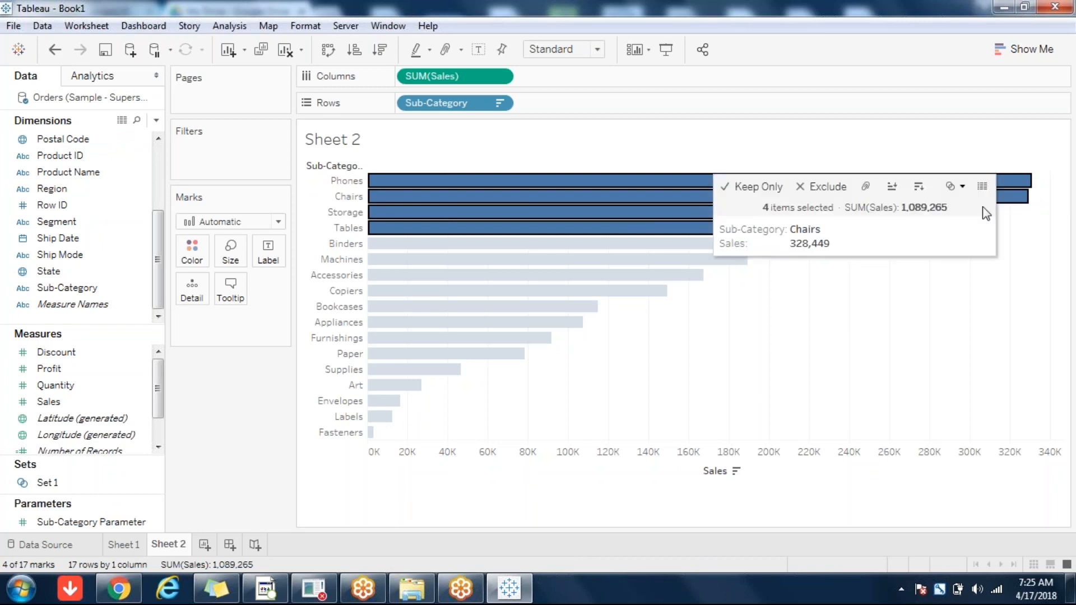
{"action": "left_click", "coordinate": [966, 190]}
{"action": "left_click", "coordinate": [971, 211]}
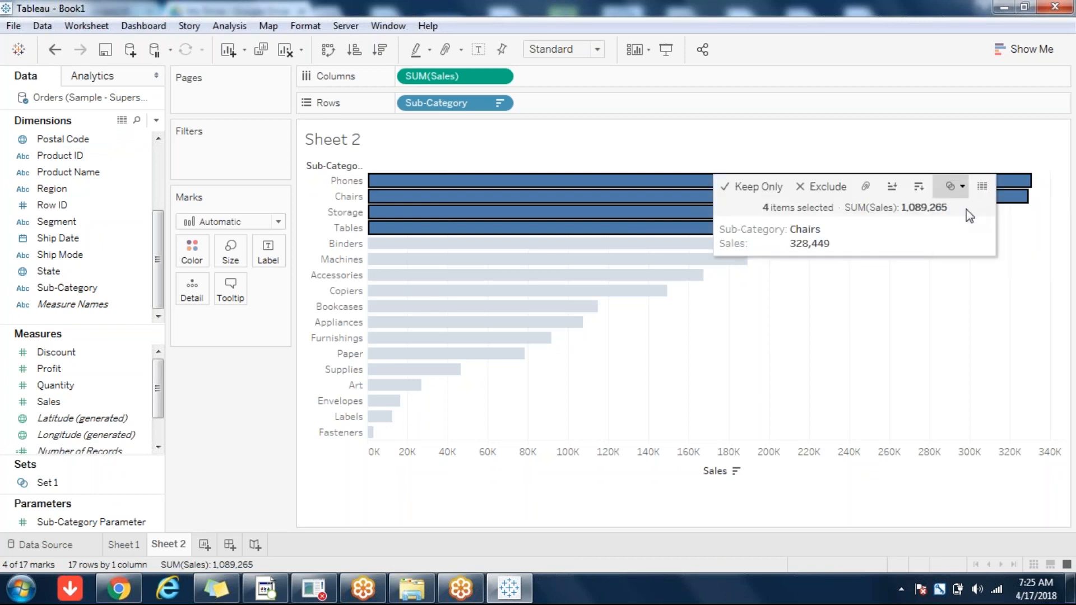
{"action": "type", "text": "top"}
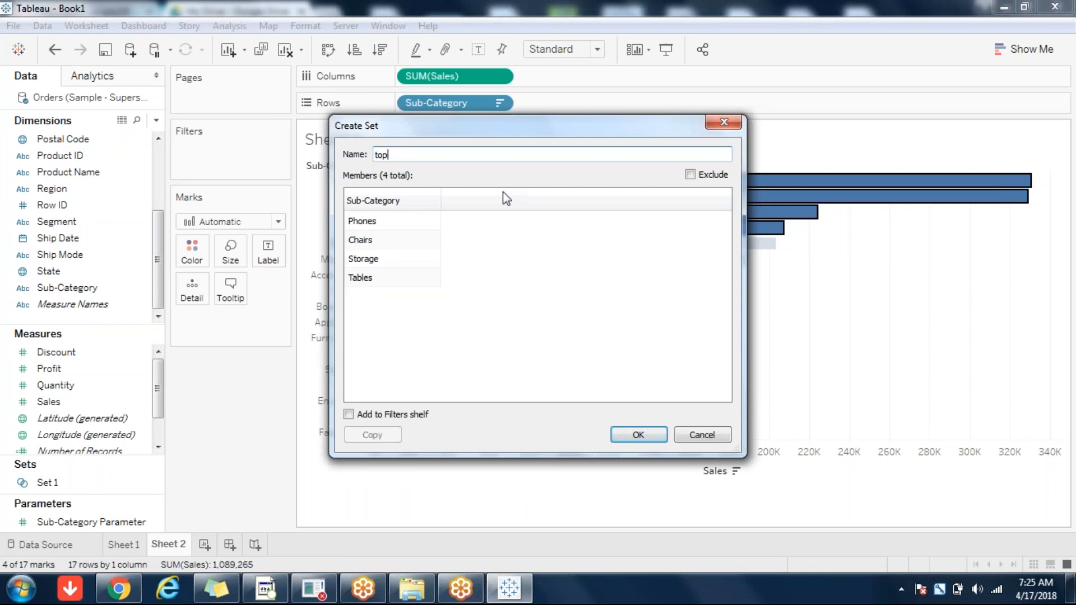
{"action": "left_click", "coordinate": [627, 441]}
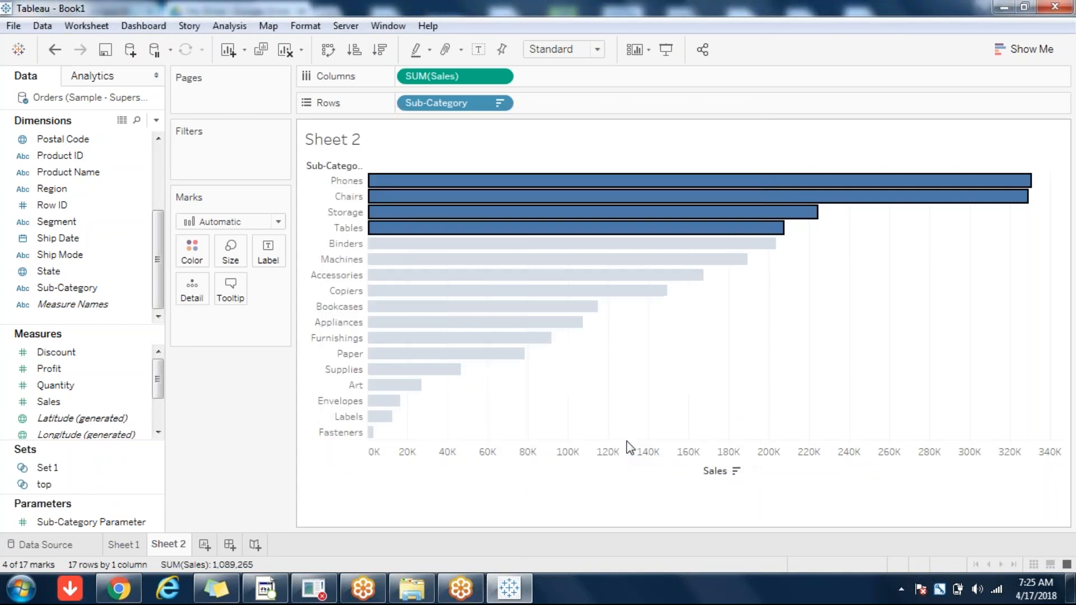
{"action": "key", "text": "Escape"}
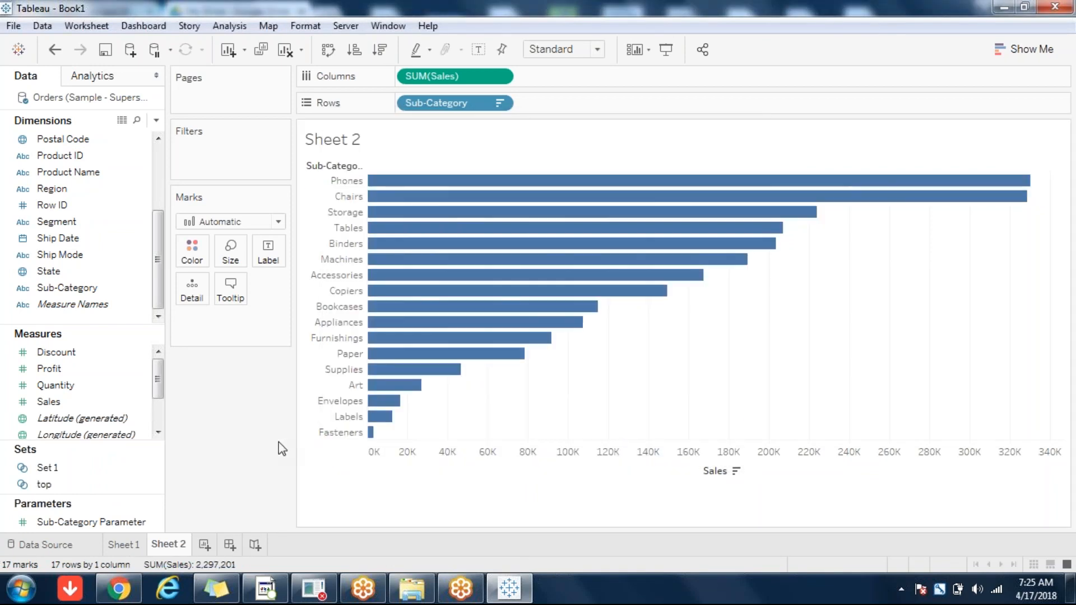
Select the ten lowest bars, Copiers through Fasteners, create a set named bot from them, and clear the selection
{"action": "left_click_drag", "start_coordinate": [390, 436], "coordinate": [366, 288]}
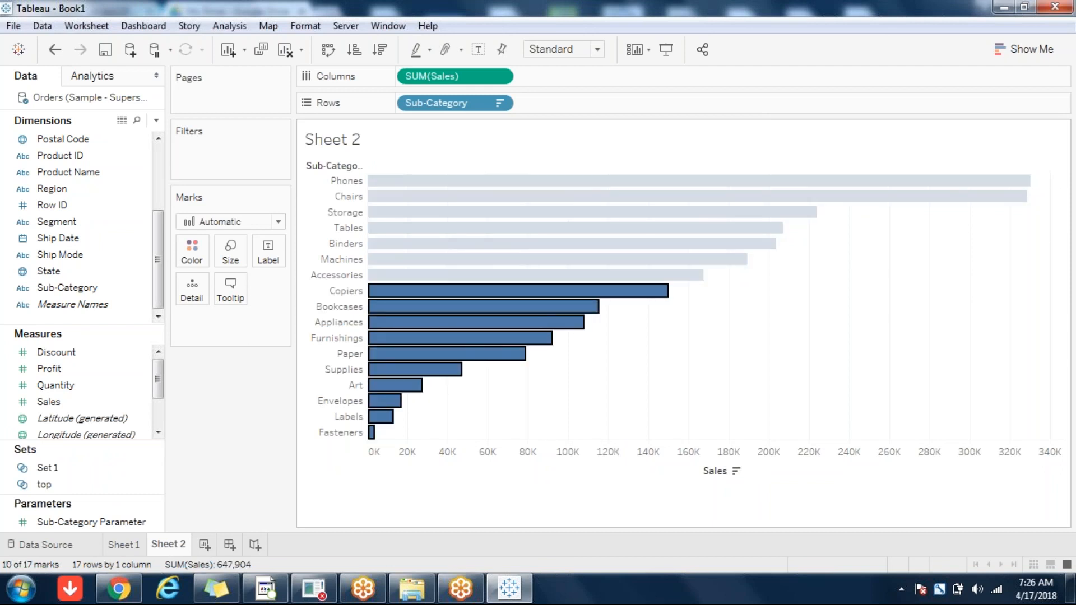
{"action": "mouse_move", "coordinate": [459, 336]}
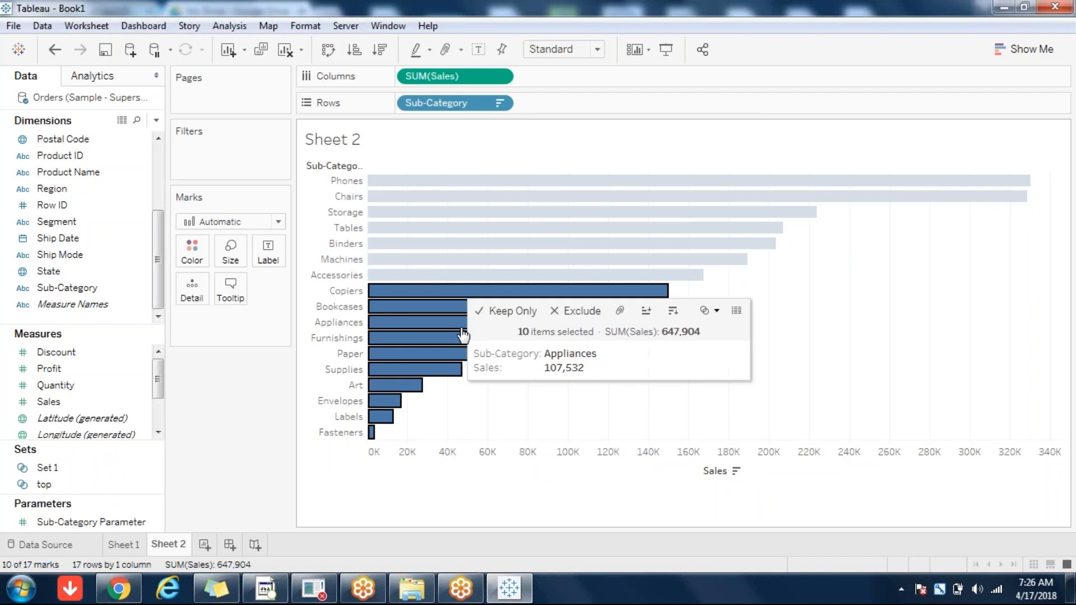
{"action": "left_click", "coordinate": [718, 313]}
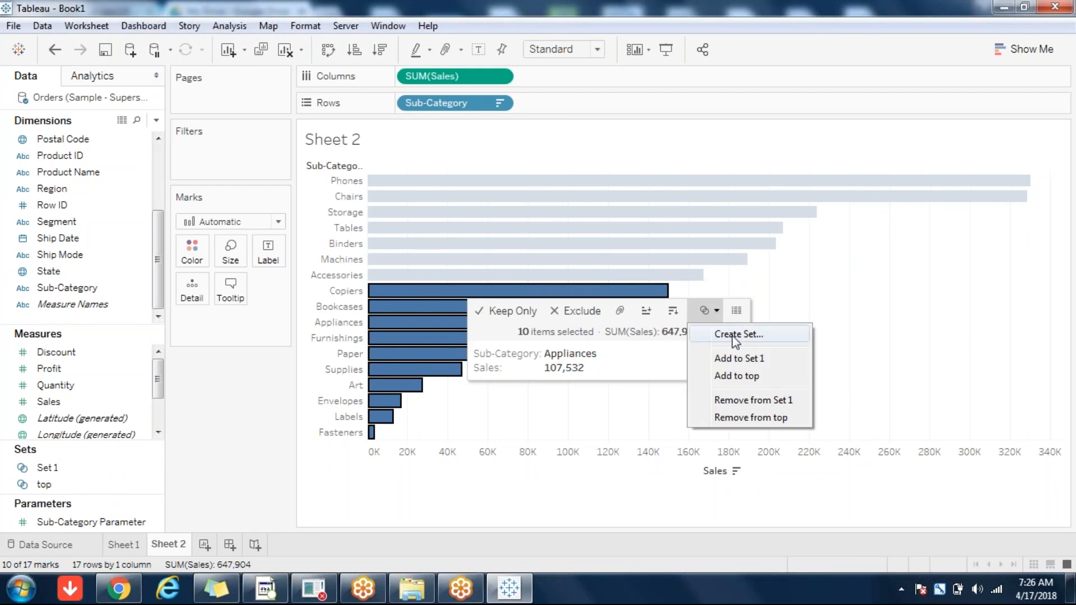
{"action": "left_click", "coordinate": [734, 337]}
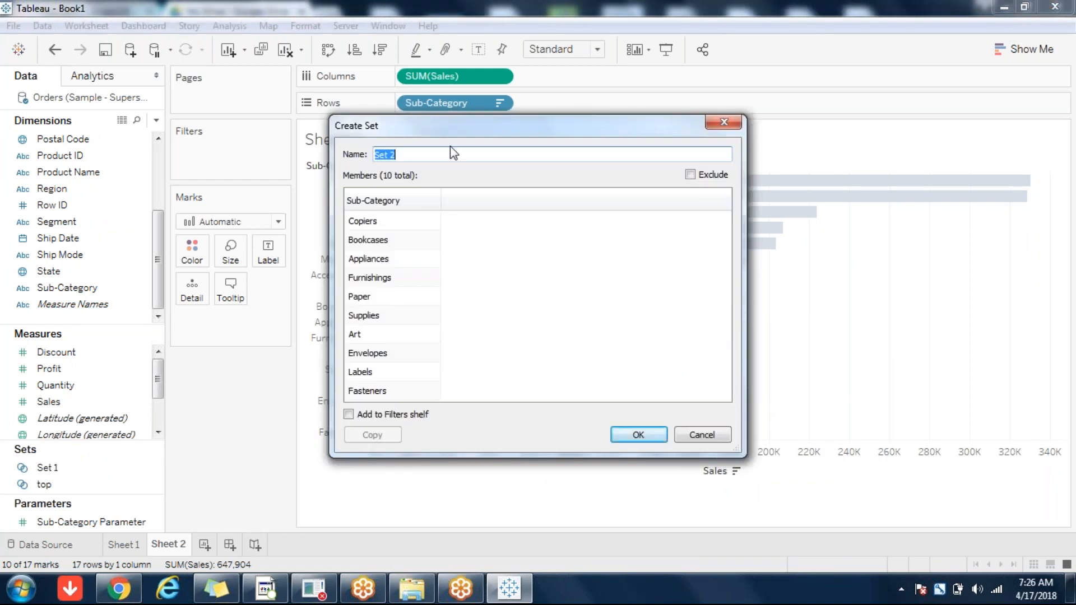
{"action": "type", "text": "bot"}
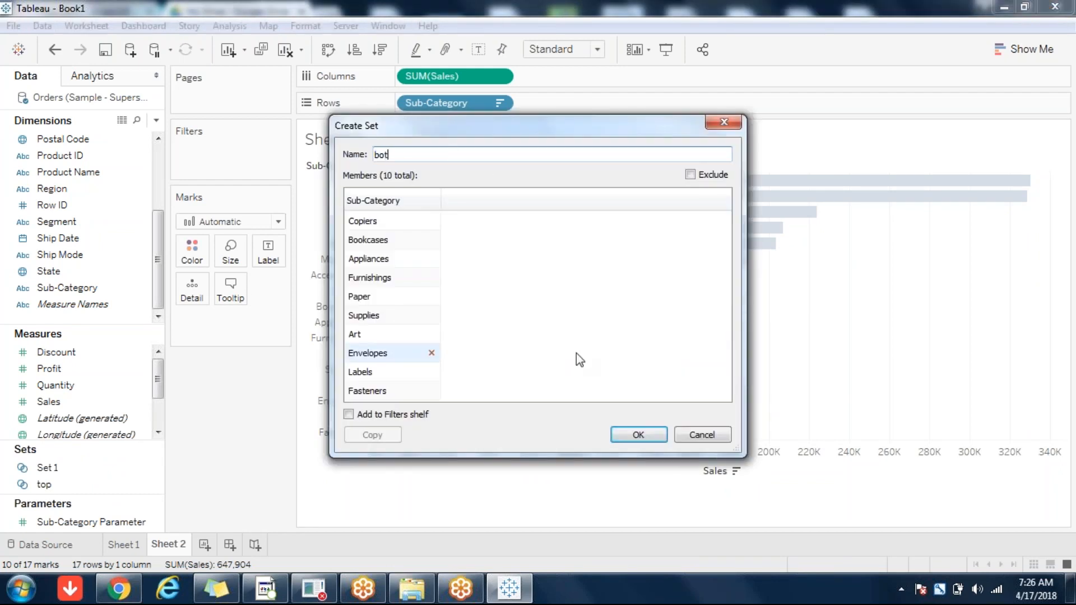
{"action": "left_click", "coordinate": [637, 435]}
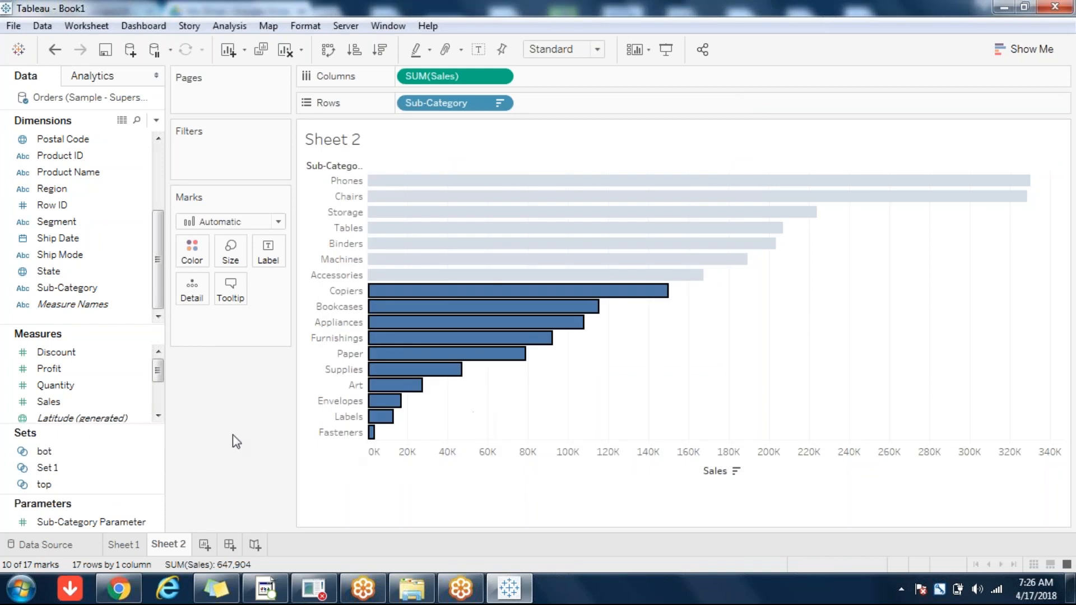
{"action": "key", "text": "Escape"}
Add the top and bot sets to the rows ahead of Sub-Category, with top first
{"action": "left_click", "coordinate": [44, 485]}
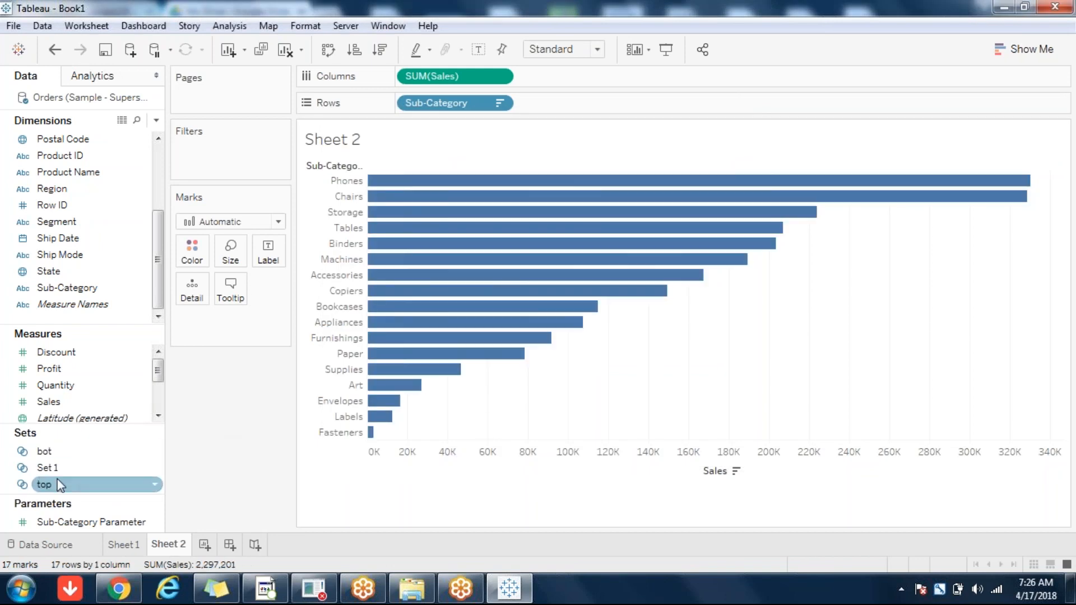
{"action": "mouse_move", "coordinate": [47, 487]}
{"action": "left_mouse_down"}
{"action": "mouse_move", "coordinate": [264, 187]}
{"action": "mouse_move", "coordinate": [408, 103]}
{"action": "mouse_move", "coordinate": [328, 153]}
{"action": "left_mouse_up"}
{"action": "left_click", "coordinate": [56, 451]}
{"action": "mouse_move", "coordinate": [56, 451]}
{"action": "left_mouse_down"}
{"action": "mouse_move", "coordinate": [466, 247]}
{"action": "mouse_move", "coordinate": [513, 97]}
{"action": "left_mouse_up"}
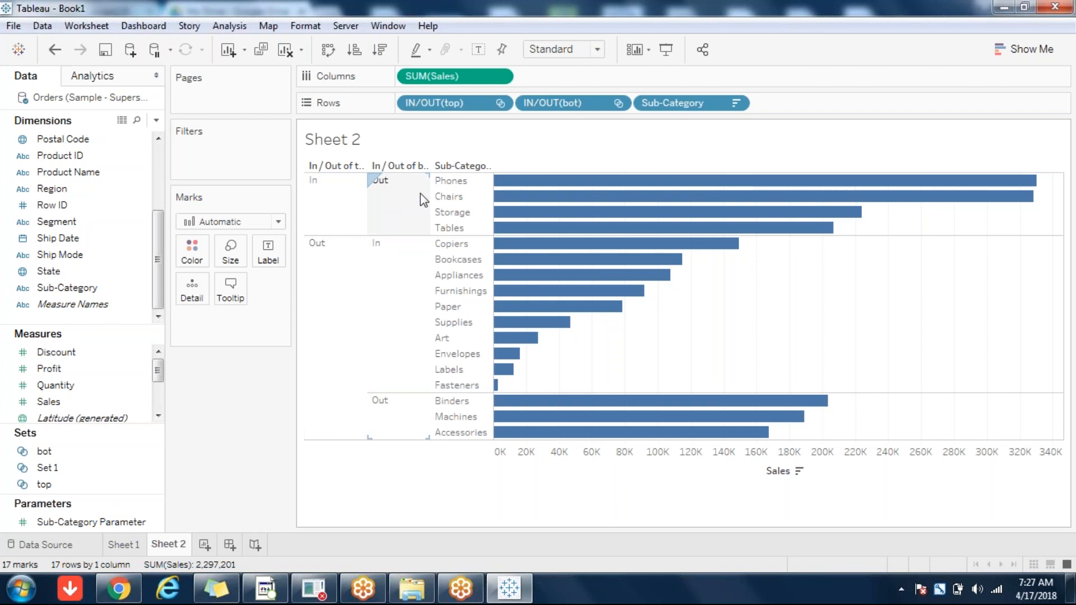
Try showing the members of the top set in the rows instead of In/Out, and undo the change
{"action": "left_click", "coordinate": [499, 103]}
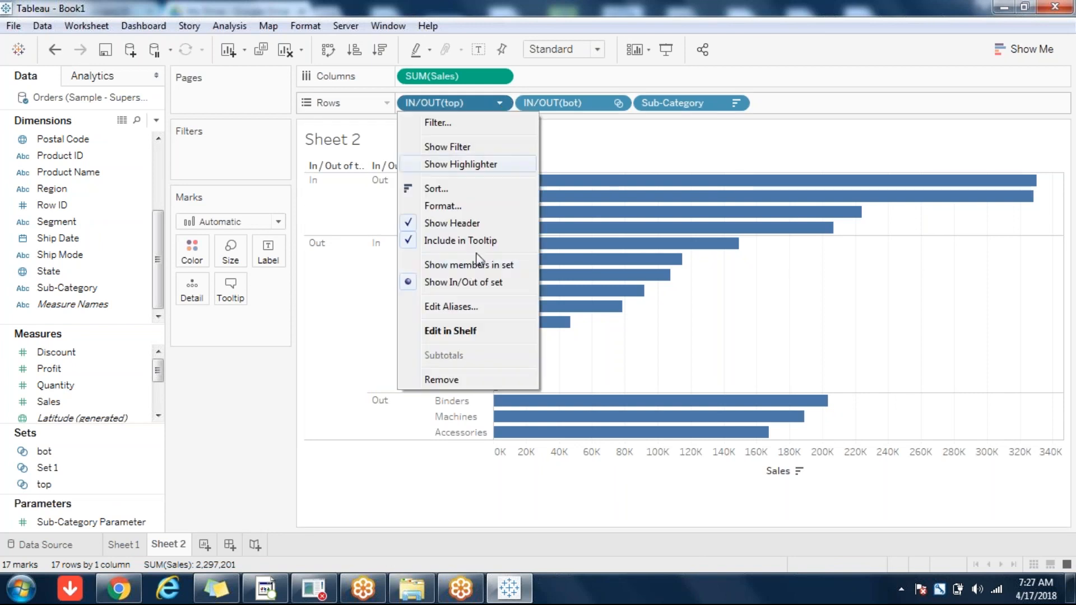
{"action": "left_click", "coordinate": [472, 270]}
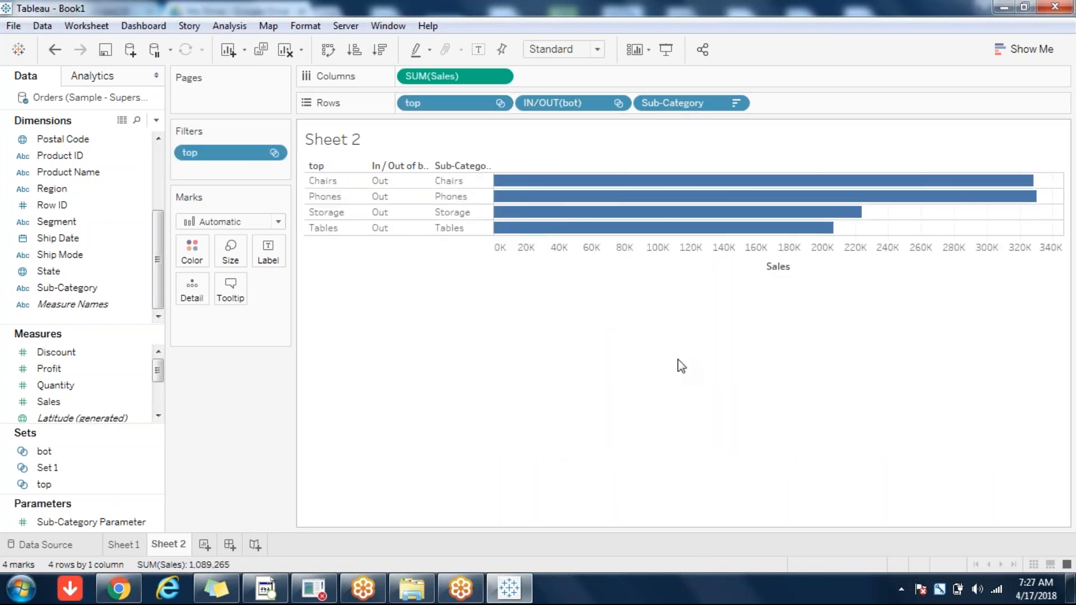
{"action": "key", "text": "ctrl+z"}
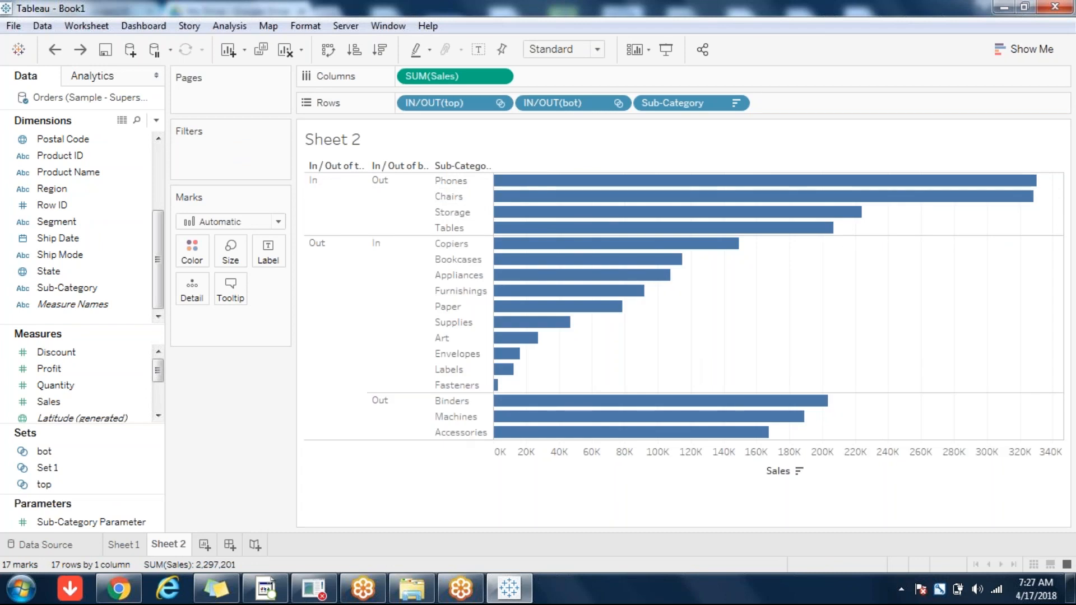
Create a combined set named comb from the bot and top sets, including all members in both sets
{"action": "left_click", "coordinate": [45, 486]}
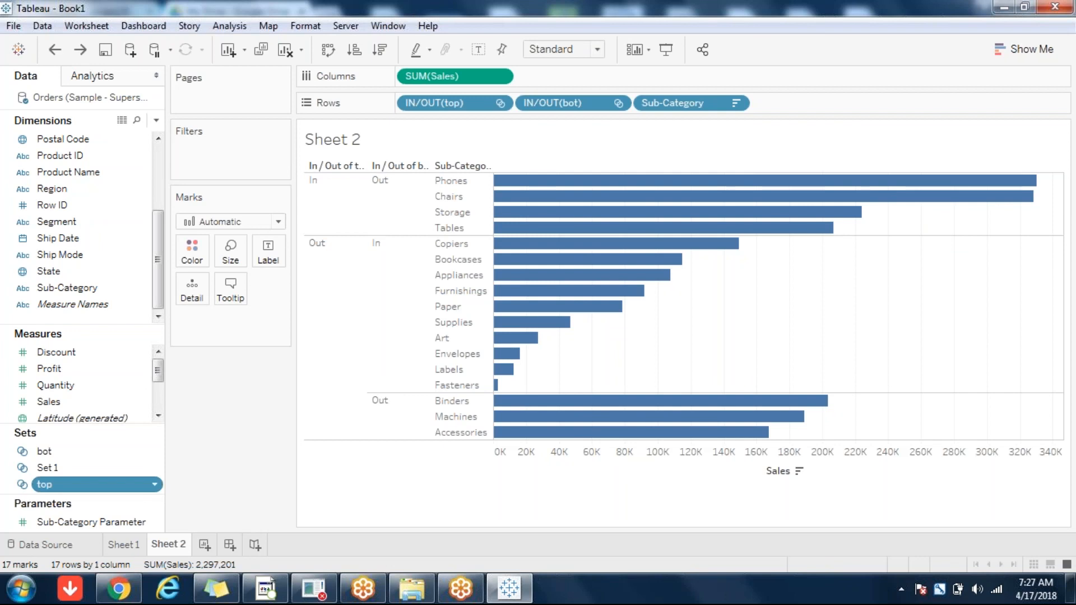
{"action": "left_click", "coordinate": [56, 452], "text": "ctrl"}
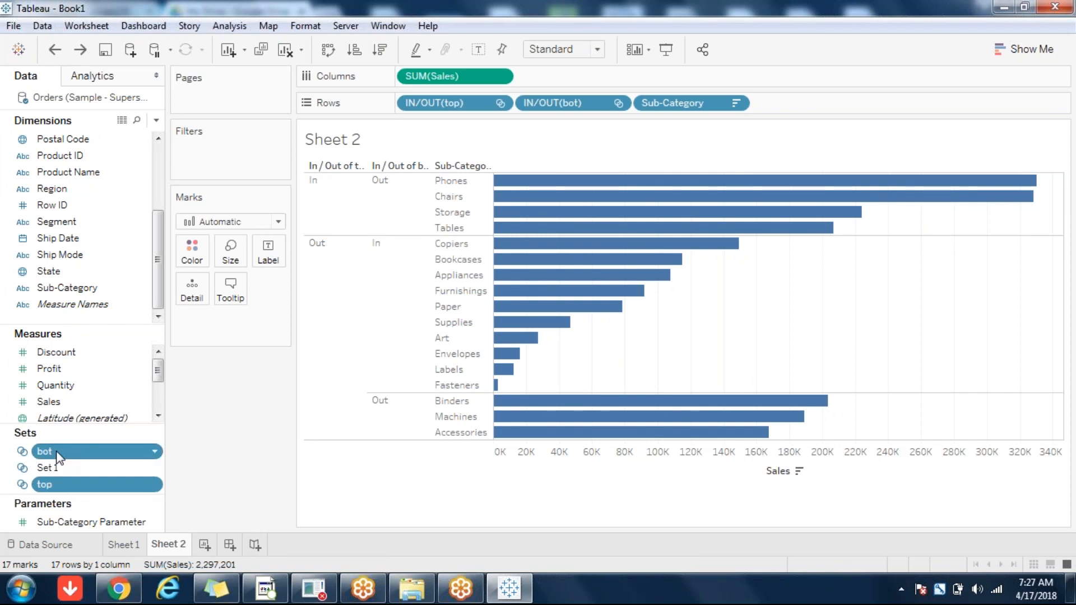
{"action": "right_click", "coordinate": [57, 457]}
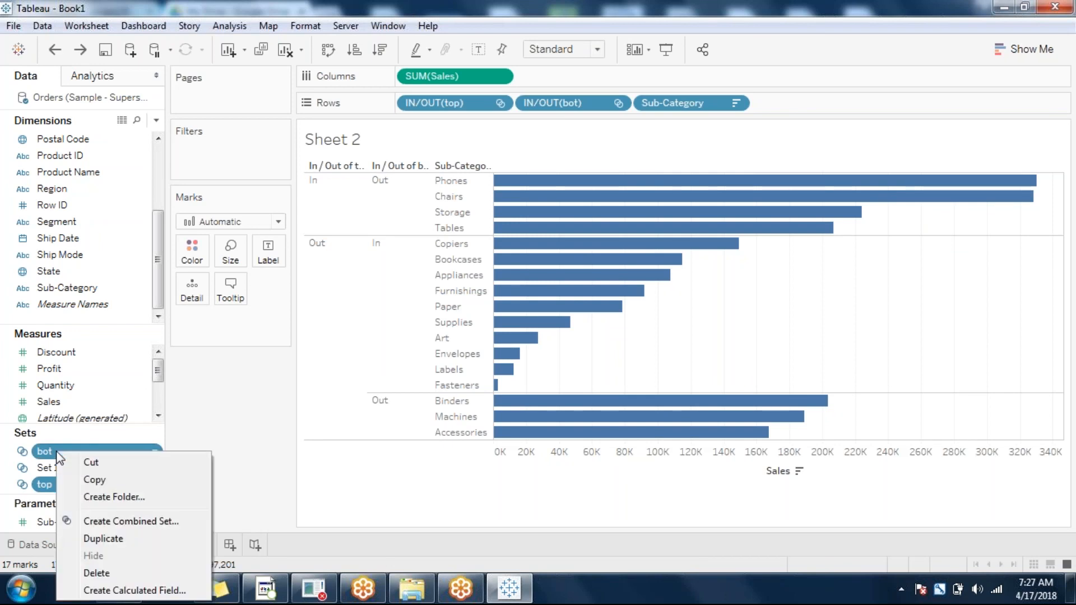
{"action": "left_click", "coordinate": [137, 519]}
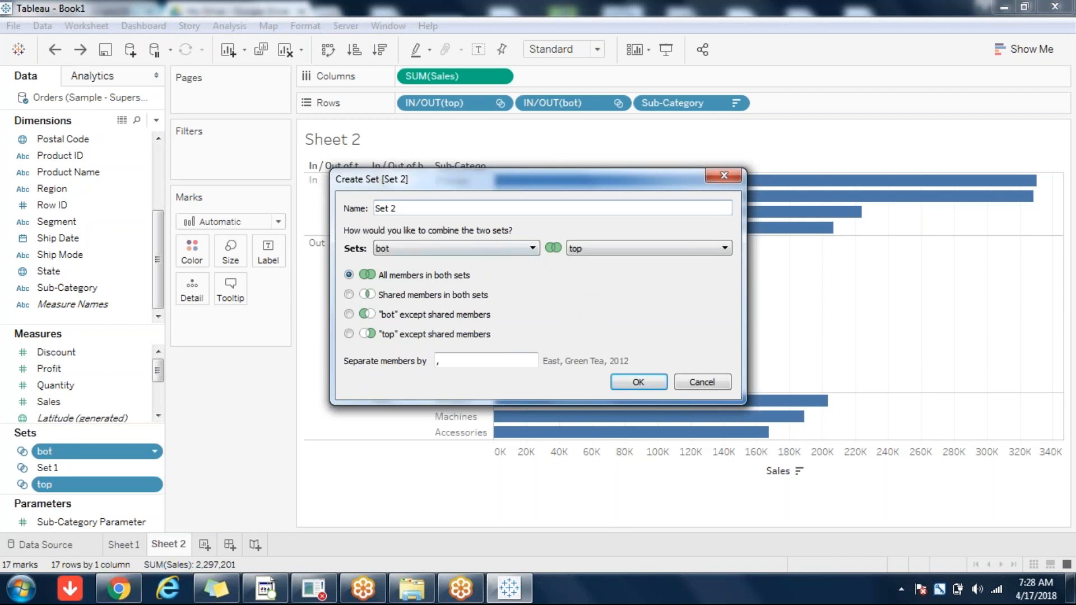
{"action": "key", "text": "BackSpace"}
{"action": "key", "text": "BackSpace"}
{"action": "key", "text": "BackSpace"}
{"action": "key", "text": "BackSpace"}
{"action": "key", "text": "BackSpace"}
{"action": "type", "text": "comb"}
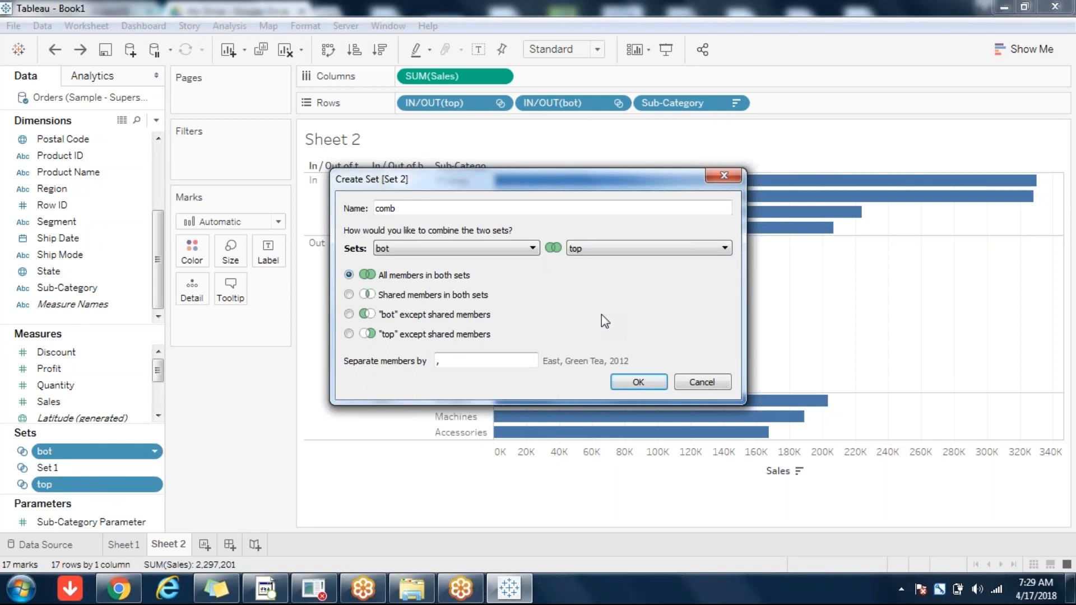
{"action": "left_click", "coordinate": [645, 384]}
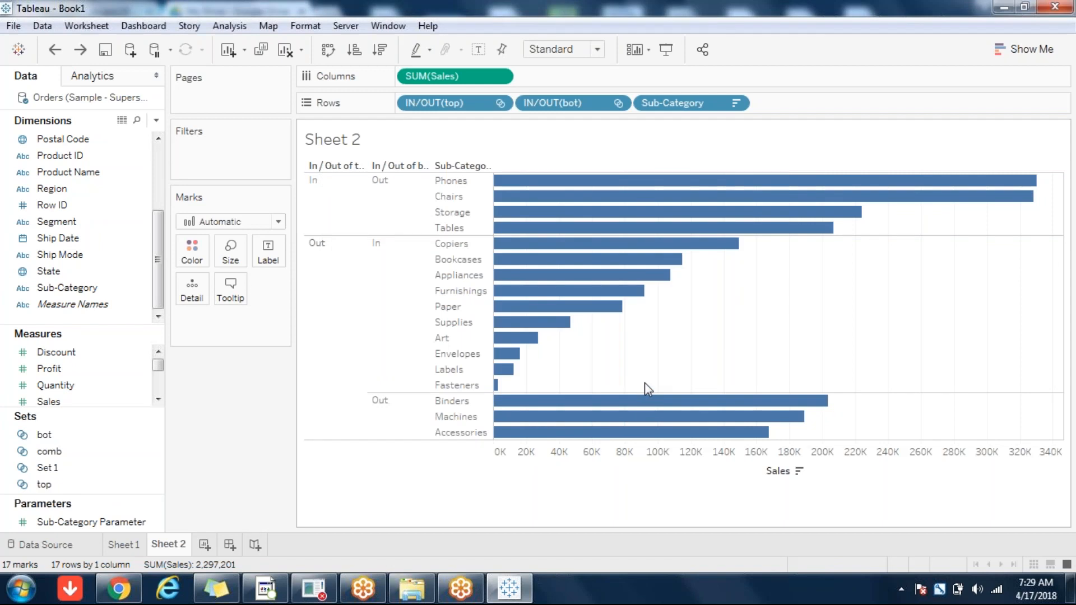
Add the comb set at the front of the rows and remove the top and bot sets from the rows
{"action": "left_click", "coordinate": [63, 452]}
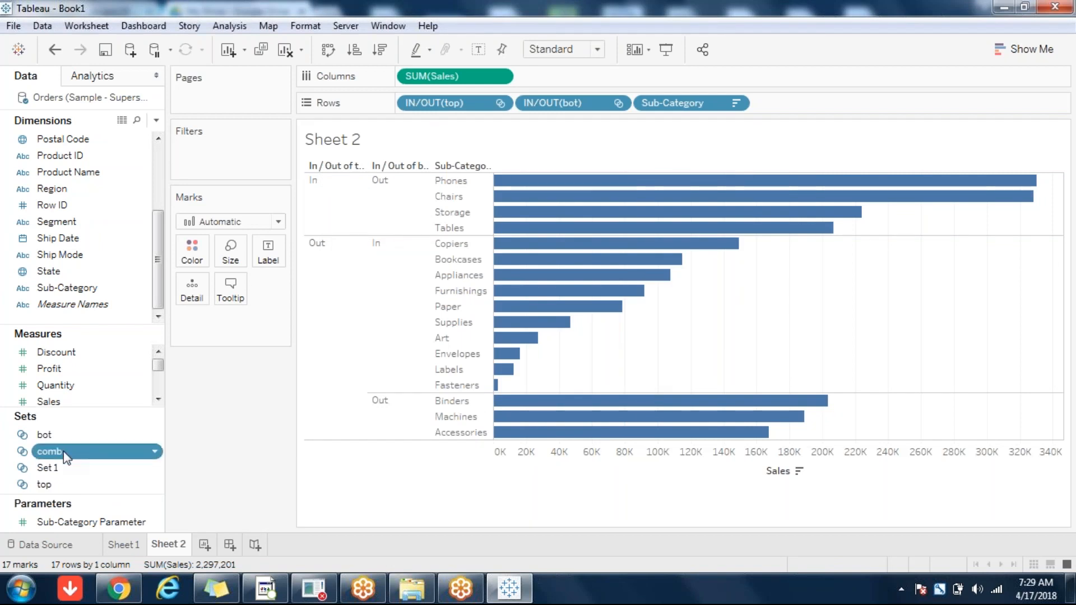
{"action": "mouse_move", "coordinate": [62, 451]}
{"action": "left_mouse_down"}
{"action": "mouse_move", "coordinate": [416, 113]}
{"action": "mouse_move", "coordinate": [401, 103]}
{"action": "left_mouse_up"}
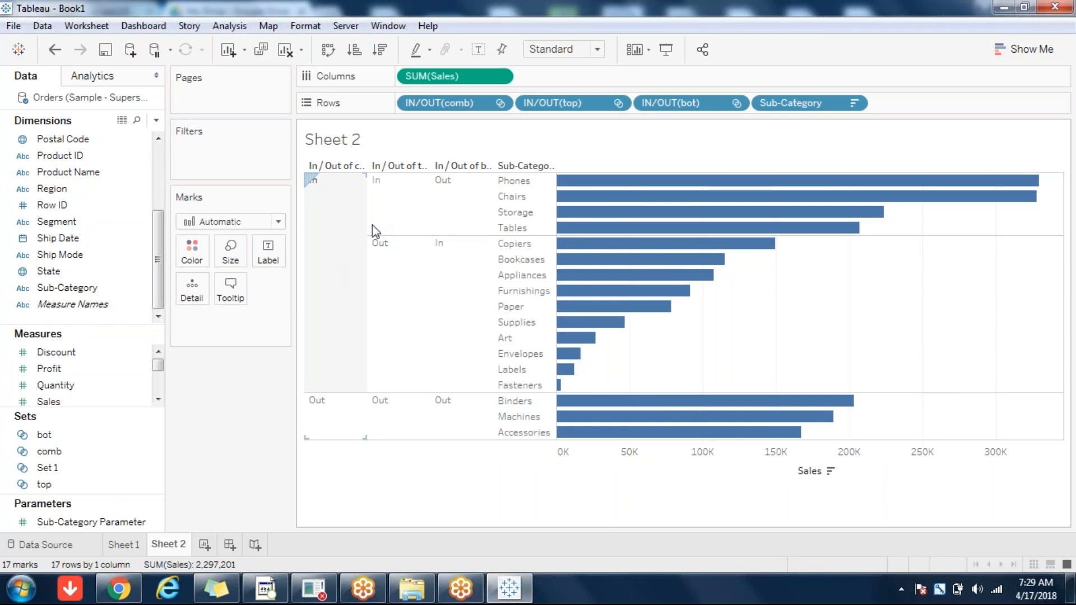
{"action": "left_click_drag", "start_coordinate": [552, 104], "coordinate": [247, 427]}
{"action": "left_click_drag", "start_coordinate": [561, 111], "coordinate": [242, 516]}
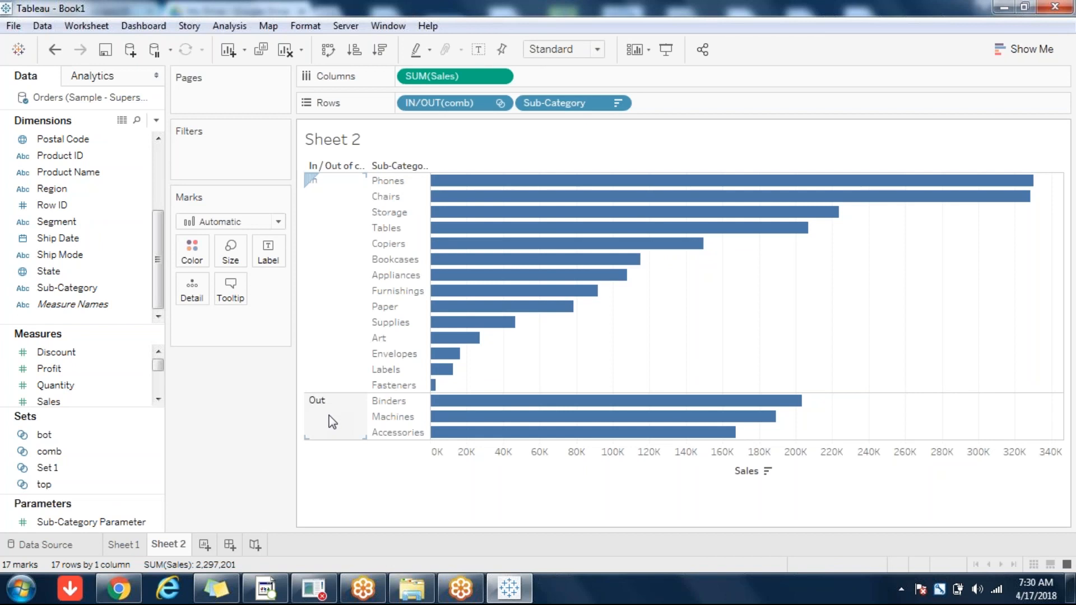
Show the members of the comb set in the rows and remove Sub-Category from the rows
{"action": "left_click", "coordinate": [501, 105]}
{"action": "left_click", "coordinate": [435, 278]}
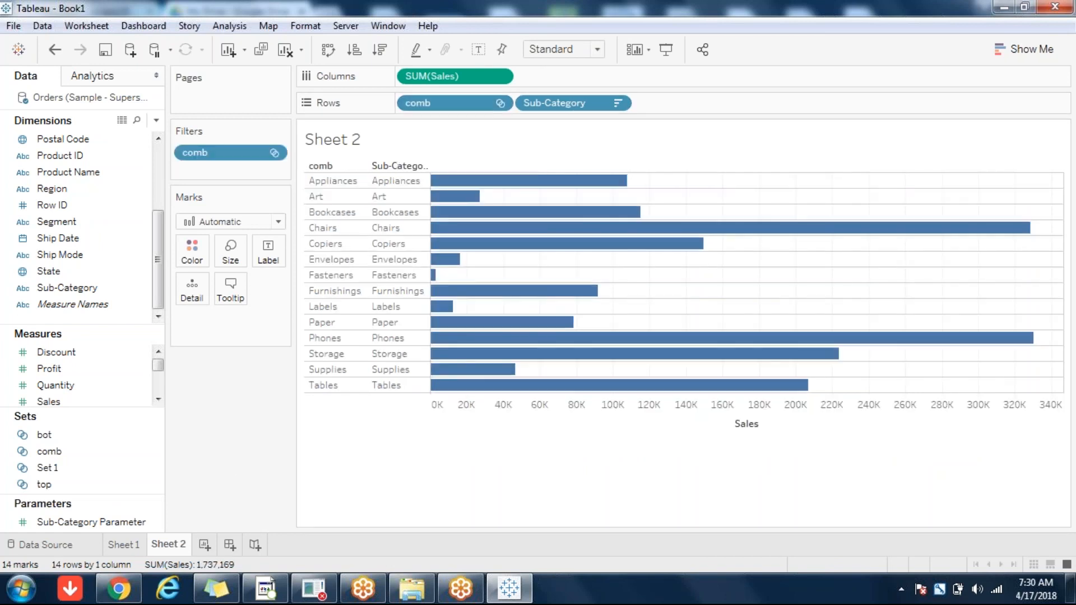
{"action": "left_click_drag", "start_coordinate": [563, 106], "coordinate": [233, 431]}
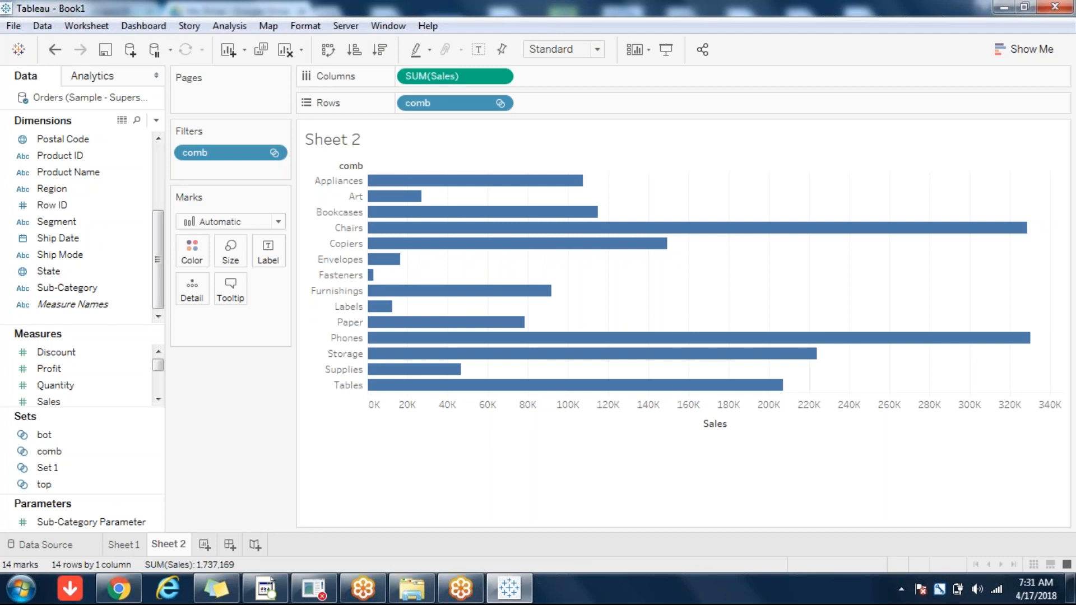
Add a third worksheet, then sort the comb bars on Sheet 2 by descending Sales and show their mark labels
{"action": "left_click", "coordinate": [204, 545]}
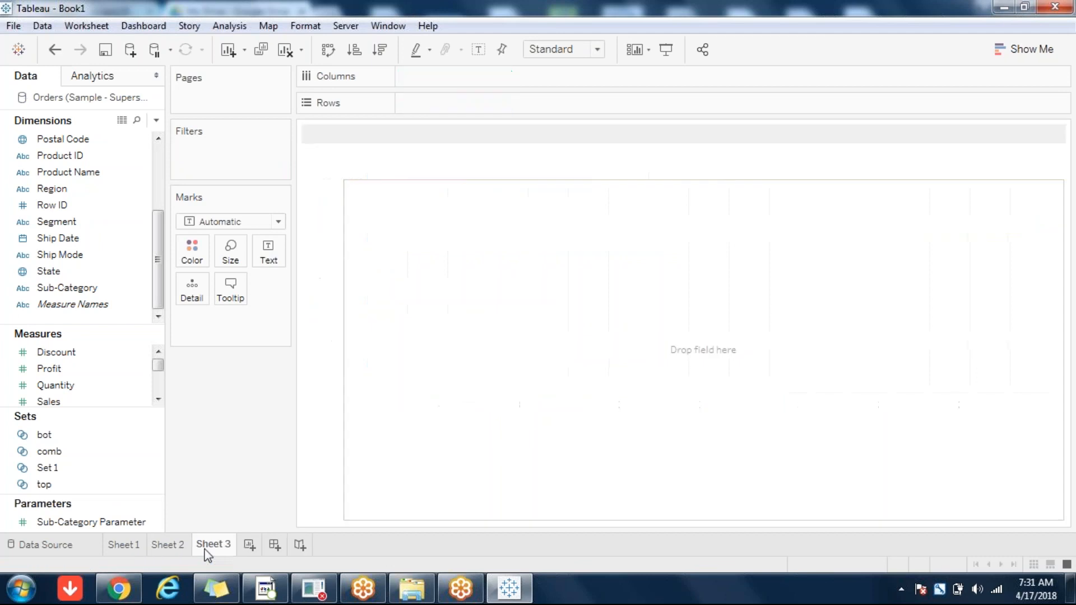
{"action": "left_click", "coordinate": [154, 544]}
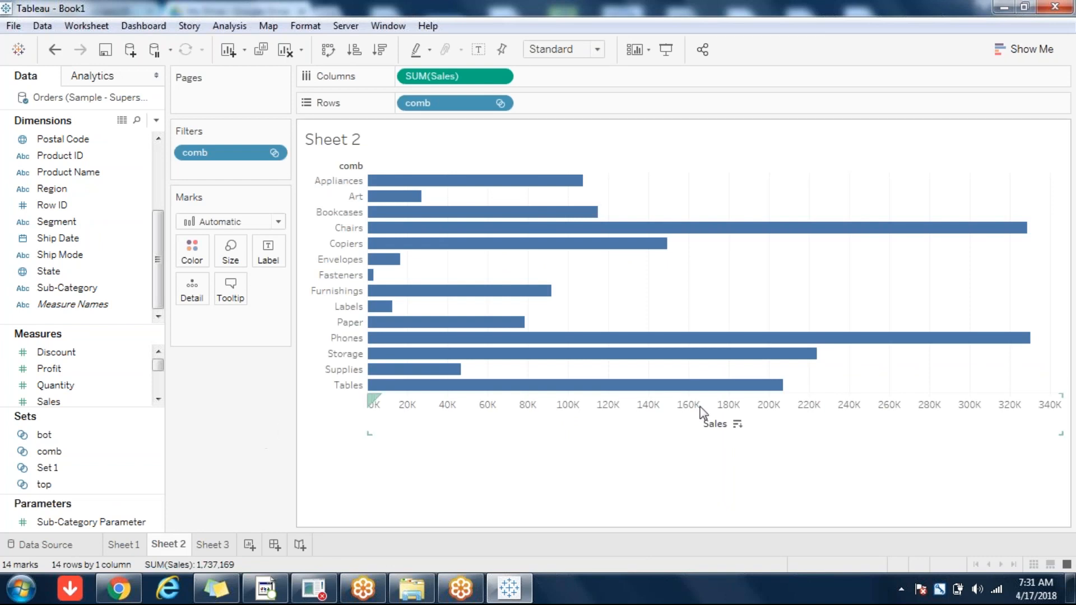
{"action": "left_click", "coordinate": [738, 424]}
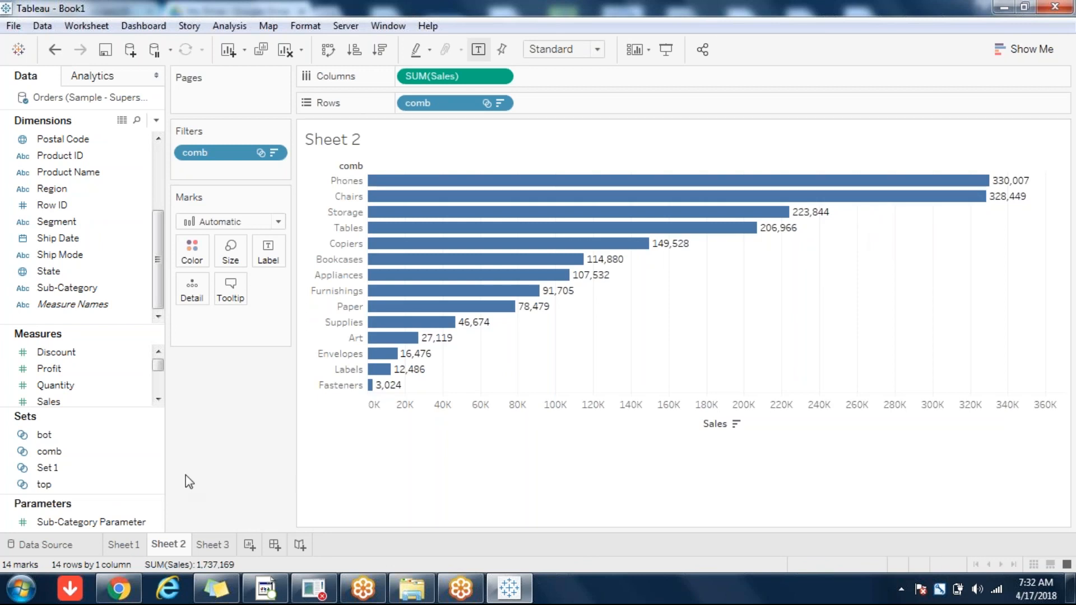
On Sheet 3, create a calculated field from the top set and name it sets
{"action": "left_click", "coordinate": [213, 549]}
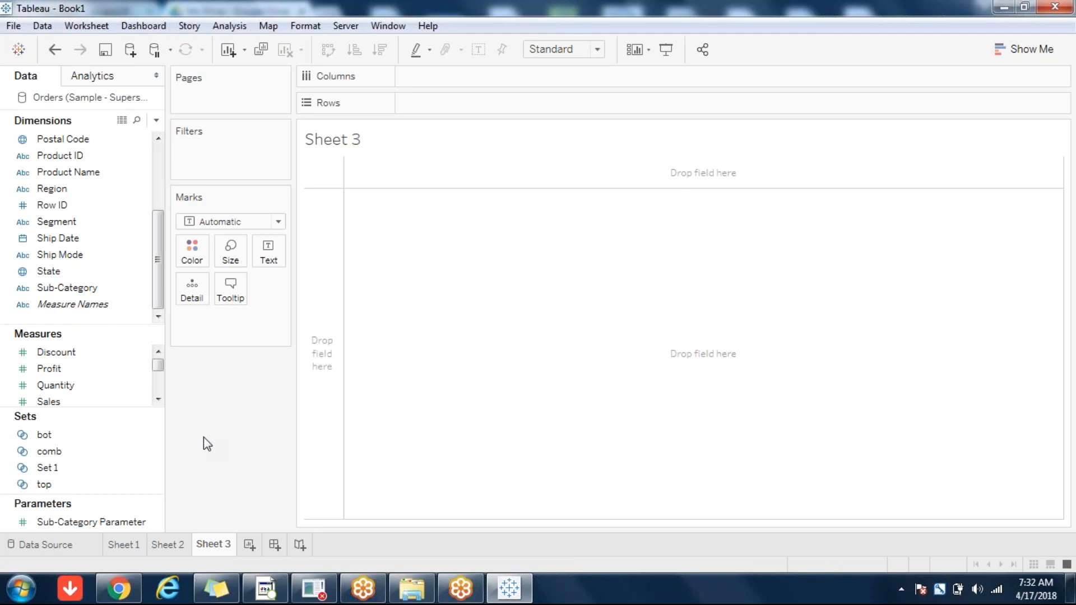
{"action": "left_click", "coordinate": [100, 471]}
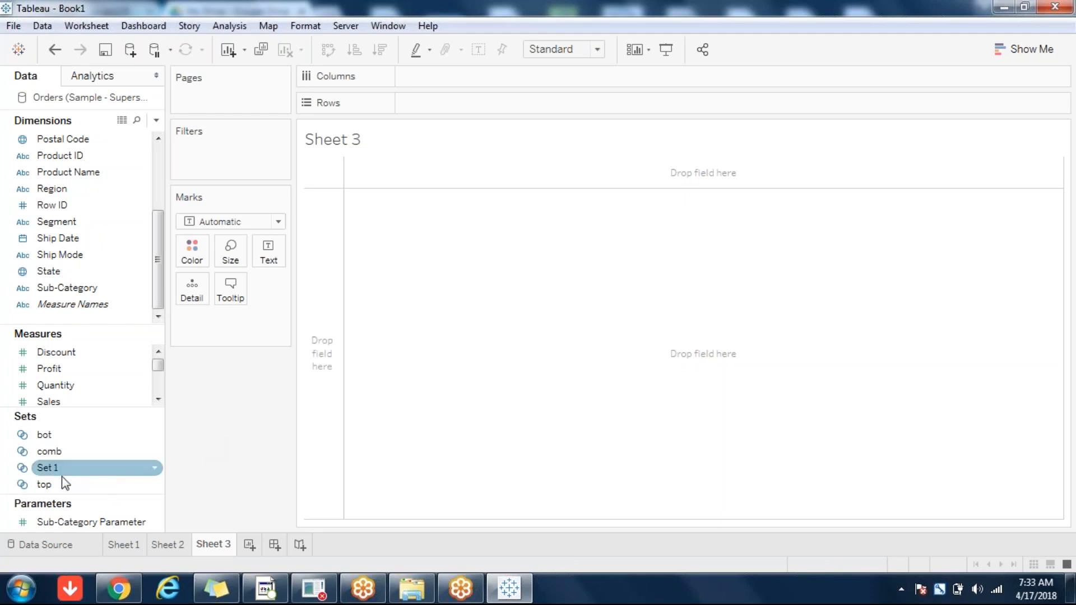
{"action": "left_click", "coordinate": [45, 485]}
{"action": "right_click", "coordinate": [48, 484]}
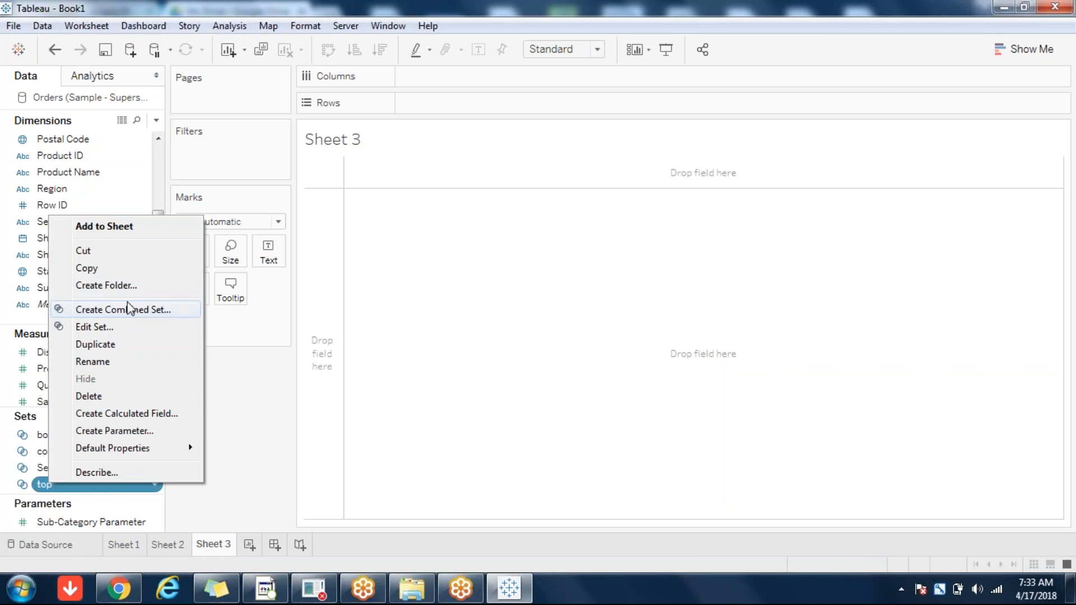
{"action": "left_click", "coordinate": [115, 414]}
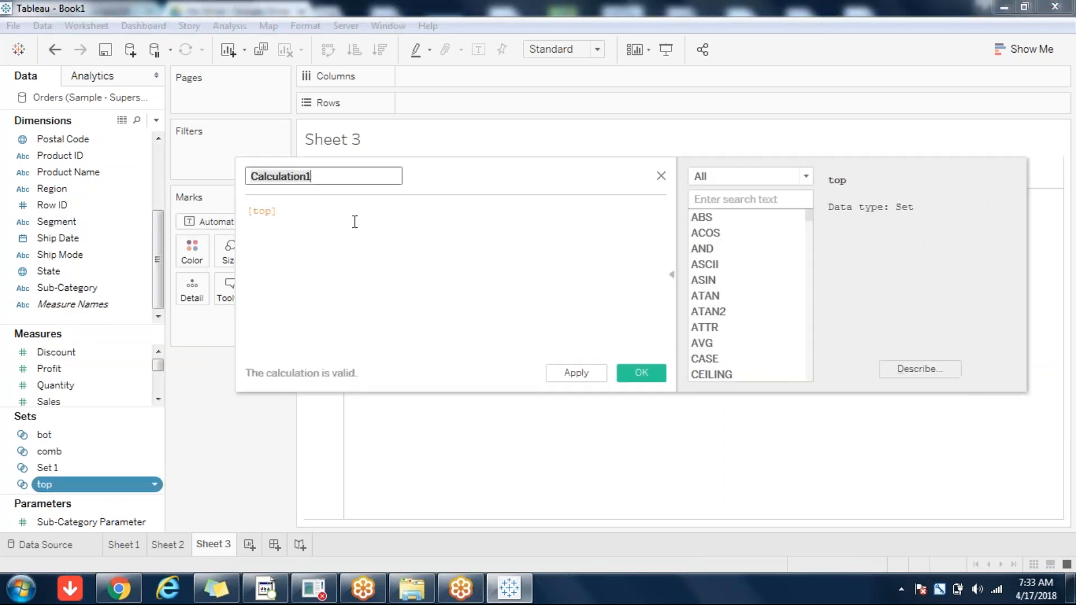
{"action": "type", "text": "sets"}
Begin the sets formula with the condition IF [top] THEN [Profit]
{"action": "left_click", "coordinate": [355, 222]}
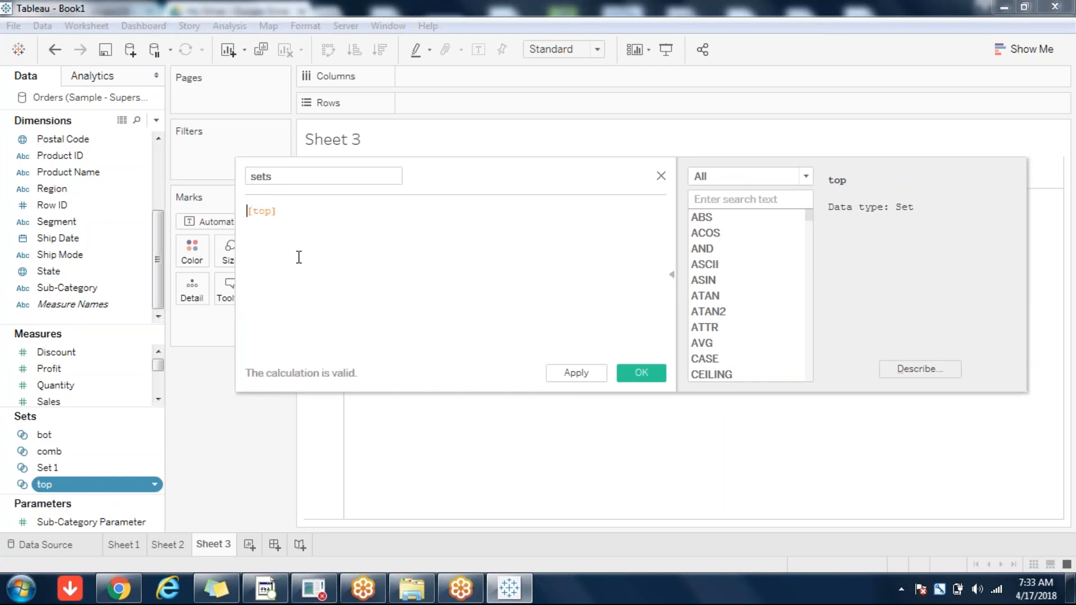
{"action": "type", "text": "IF"}
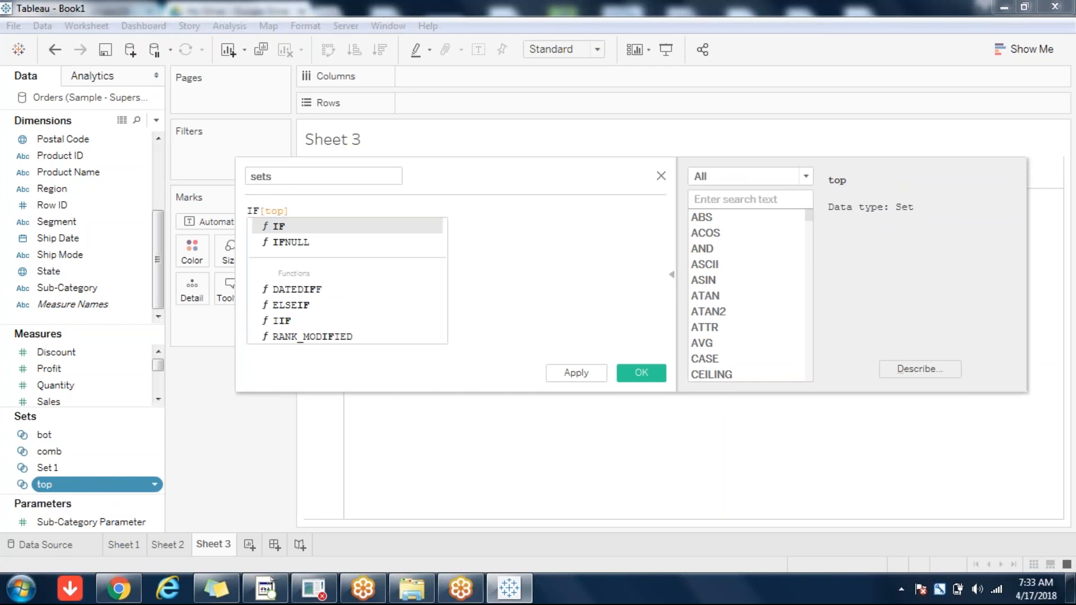
{"action": "left_click", "coordinate": [323, 211]}
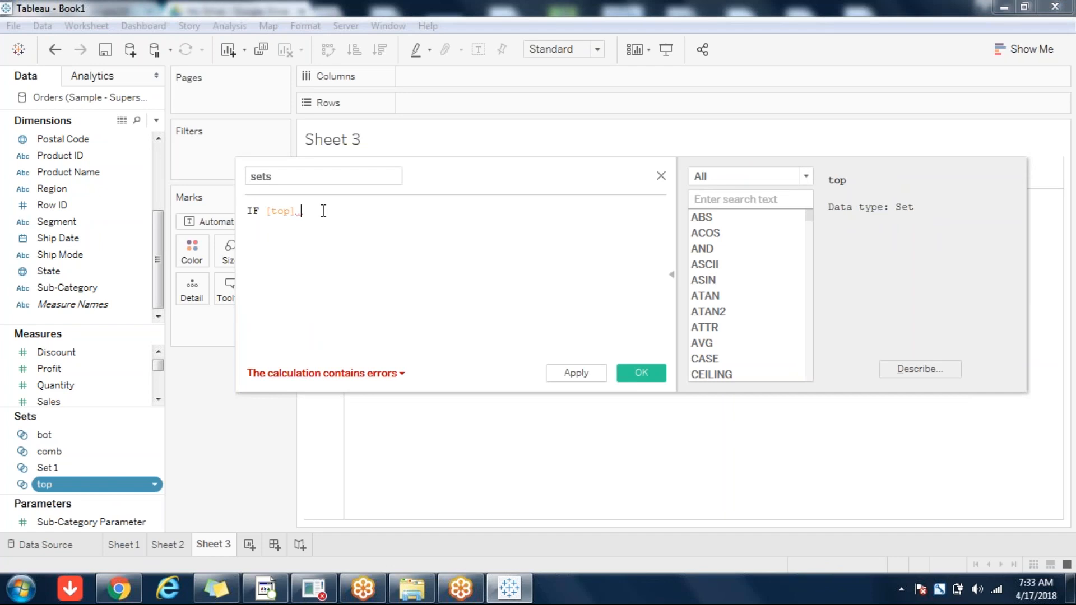
{"action": "type", "text": "THEN"}
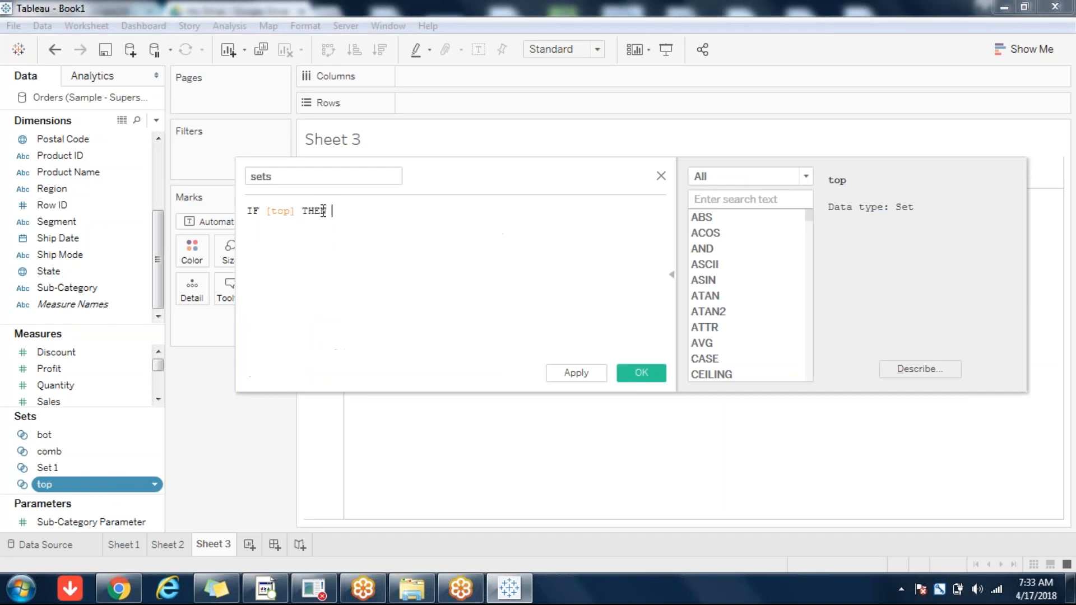
{"action": "type", "text": " Pro"}
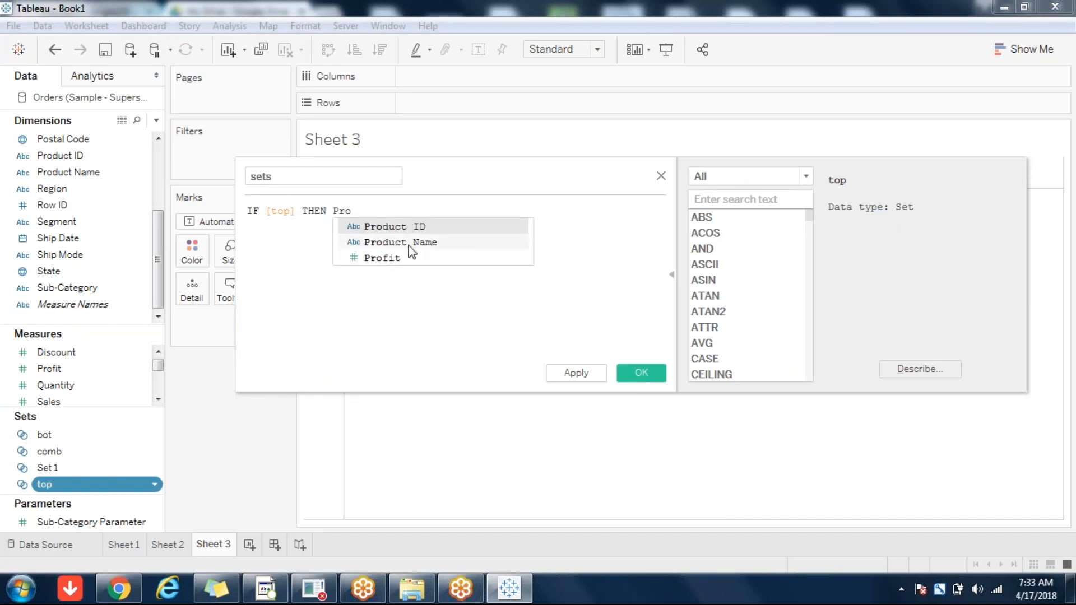
{"action": "double_click", "coordinate": [393, 258]}
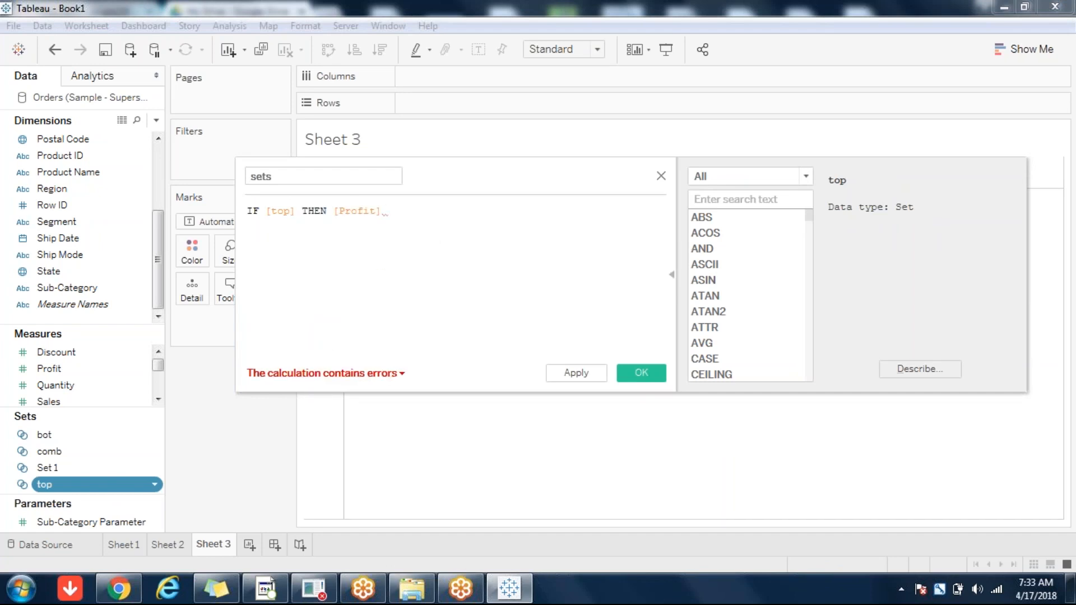
Extend the sets formula with the second condition ELSEIF [bot] THEN [Sales]
{"action": "type", "text": "EL"}
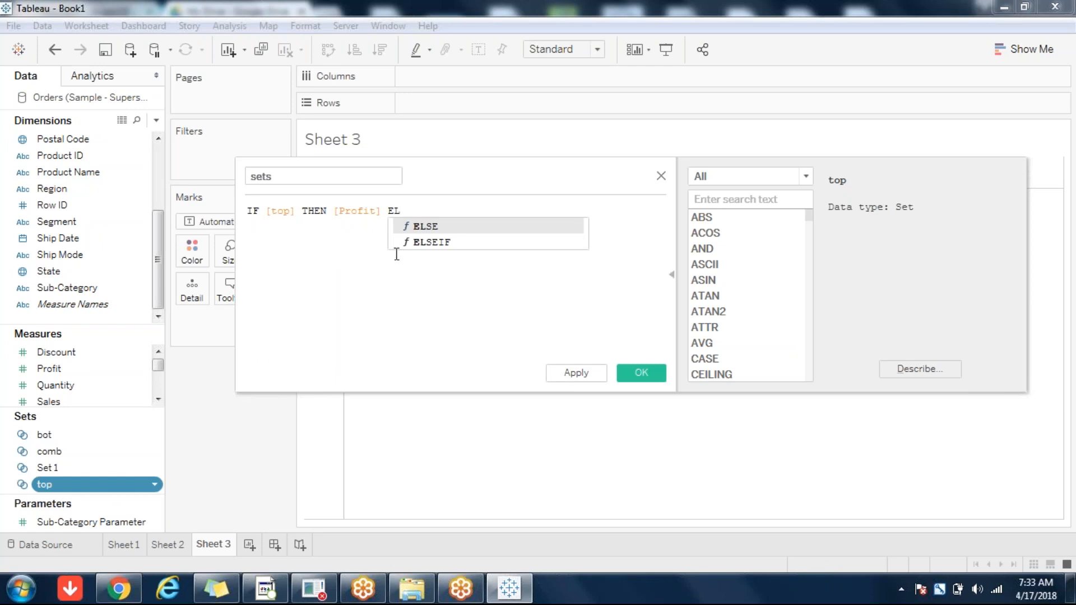
{"action": "double_click", "coordinate": [443, 242]}
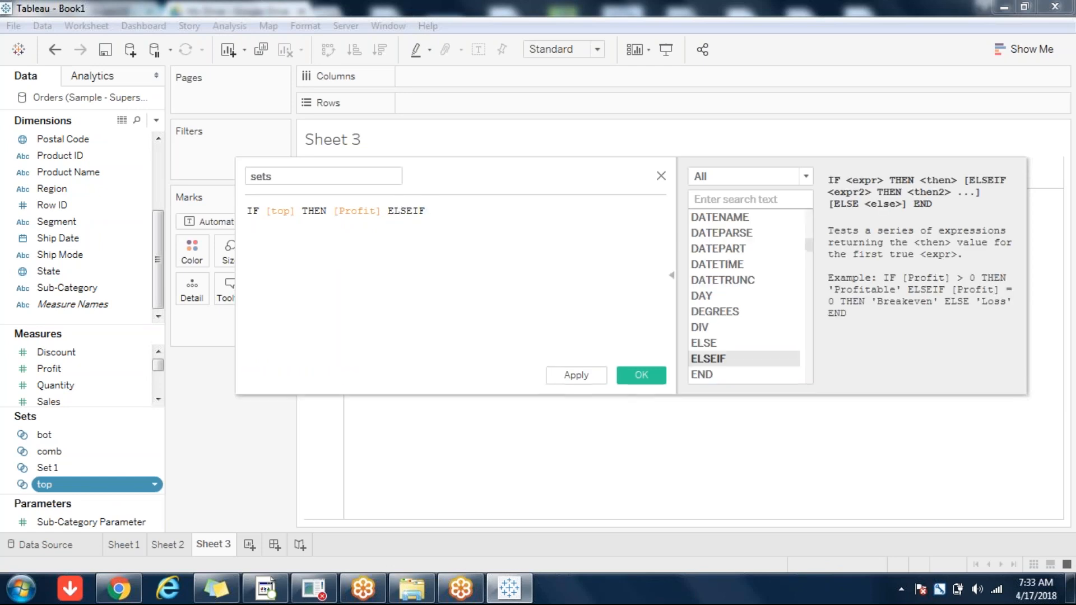
{"action": "type", "text": "bot"}
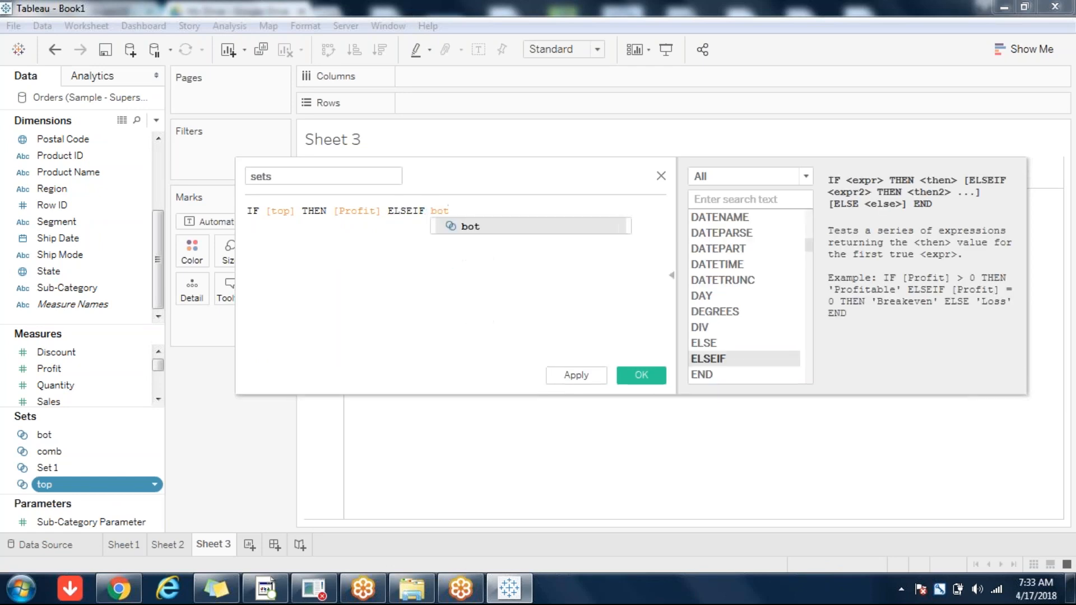
{"action": "double_click", "coordinate": [473, 231]}
{"action": "type", "text": "THEN "}
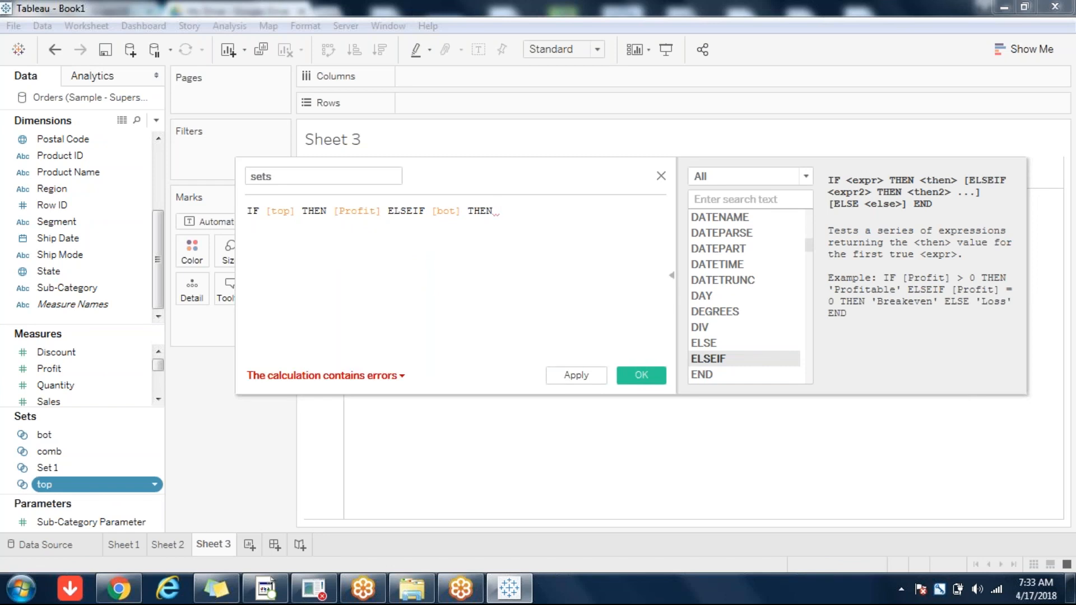
{"action": "type", "text": "sal"}
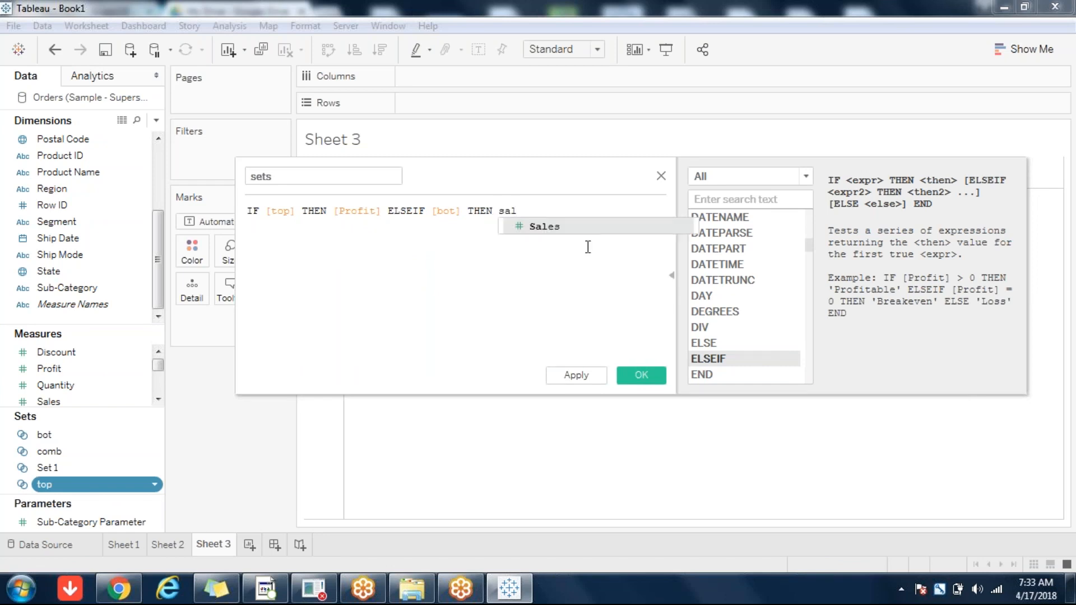
{"action": "left_click", "coordinate": [559, 230]}
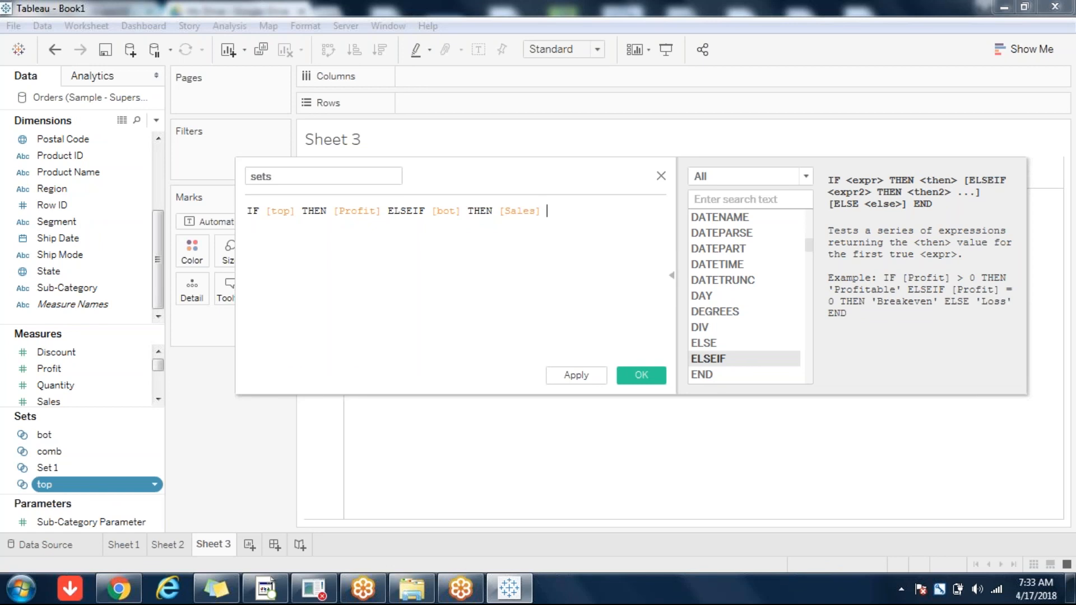
Finish the formula with ELSE [Quantity] END and insert two line breaks before [Sales]
{"action": "type", "text": "ELSE Quan"}
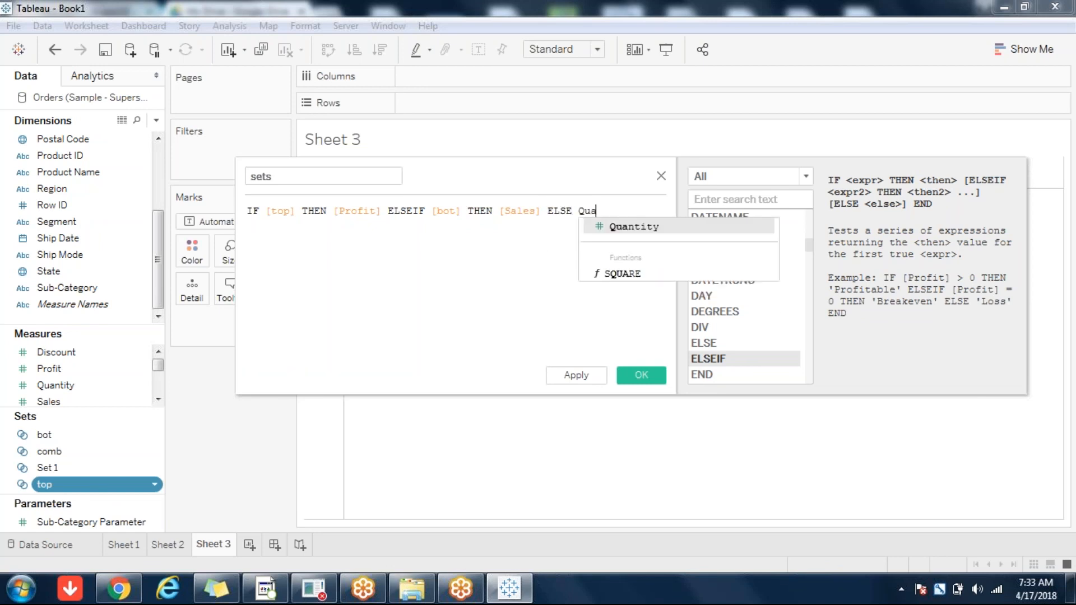
{"action": "left_click", "coordinate": [639, 227]}
{"action": "type", "text": "END"}
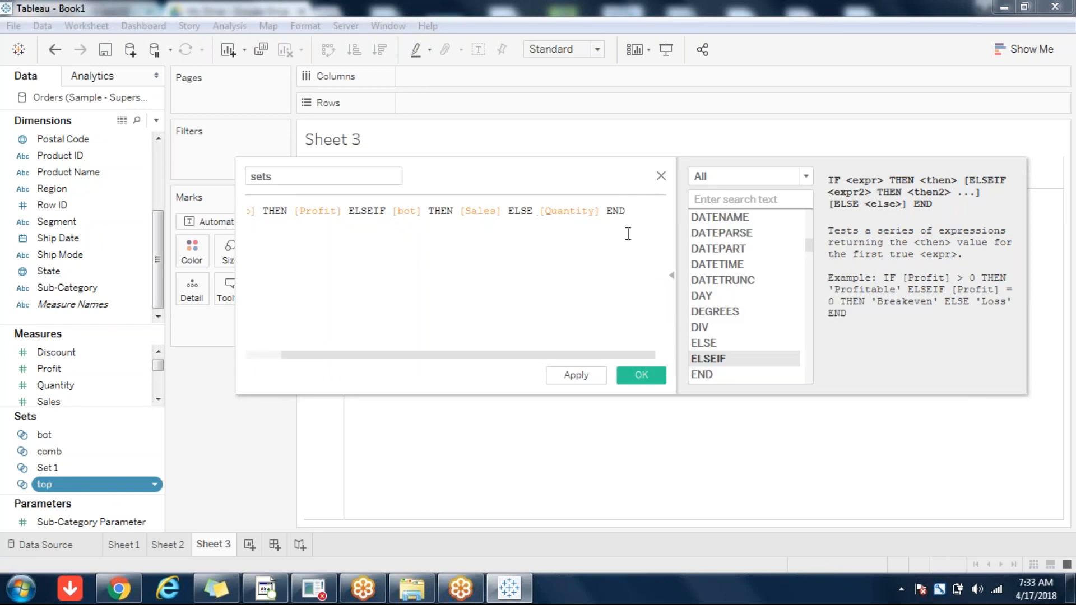
{"action": "left_click", "coordinate": [460, 212]}
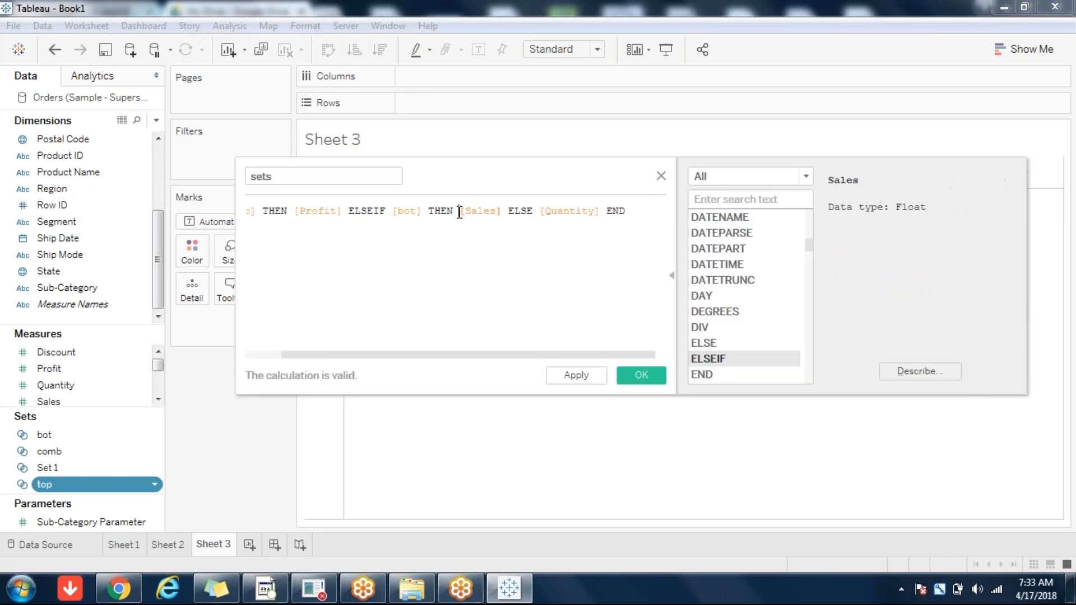
{"action": "key", "text": "Return"}
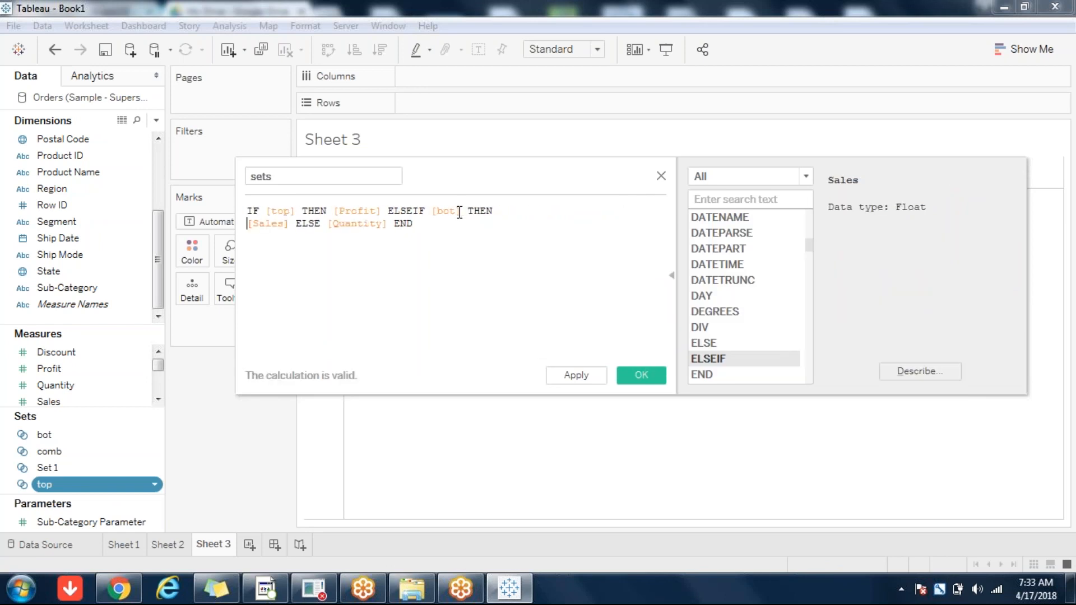
{"action": "key", "text": "Return"}
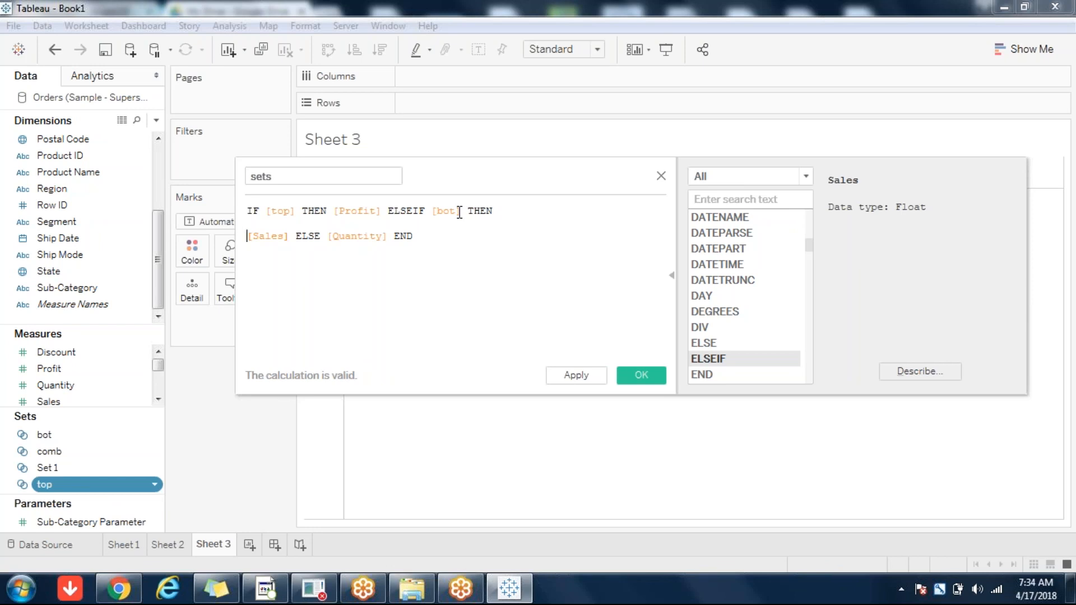
Review the formula's fields and the IF entry among the Logical functions, and save the sets calculated field
{"action": "double_click", "coordinate": [357, 211]}
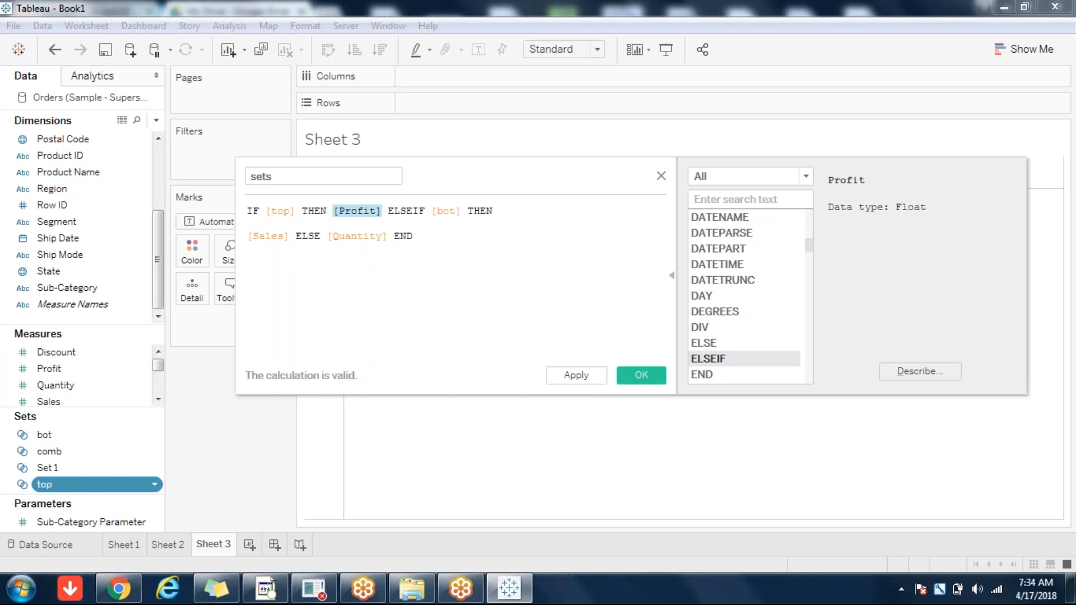
{"action": "left_click", "coordinate": [262, 238]}
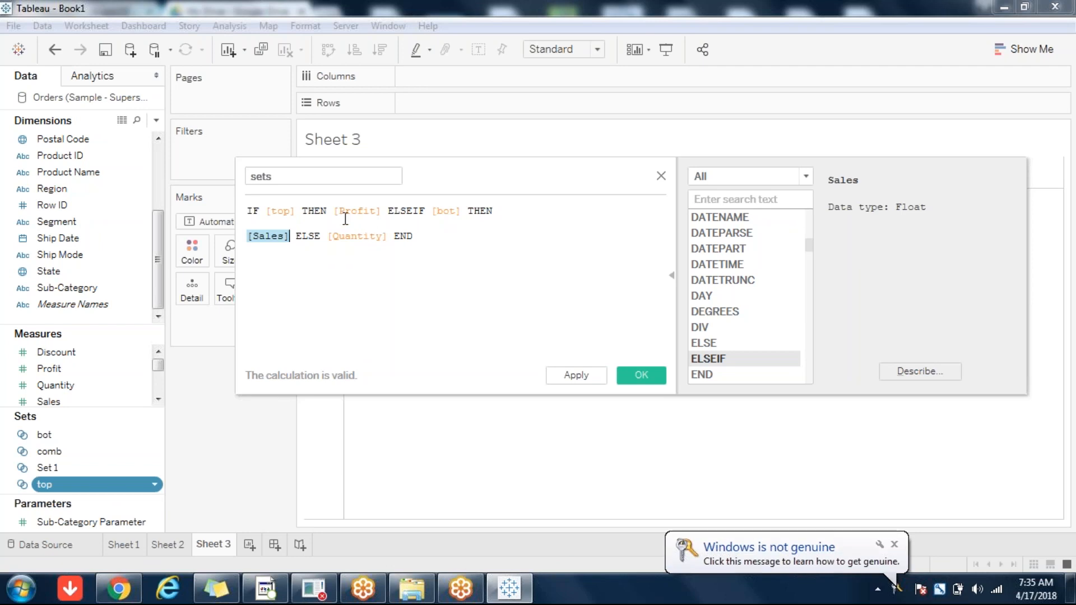
{"action": "left_click", "coordinate": [472, 212]}
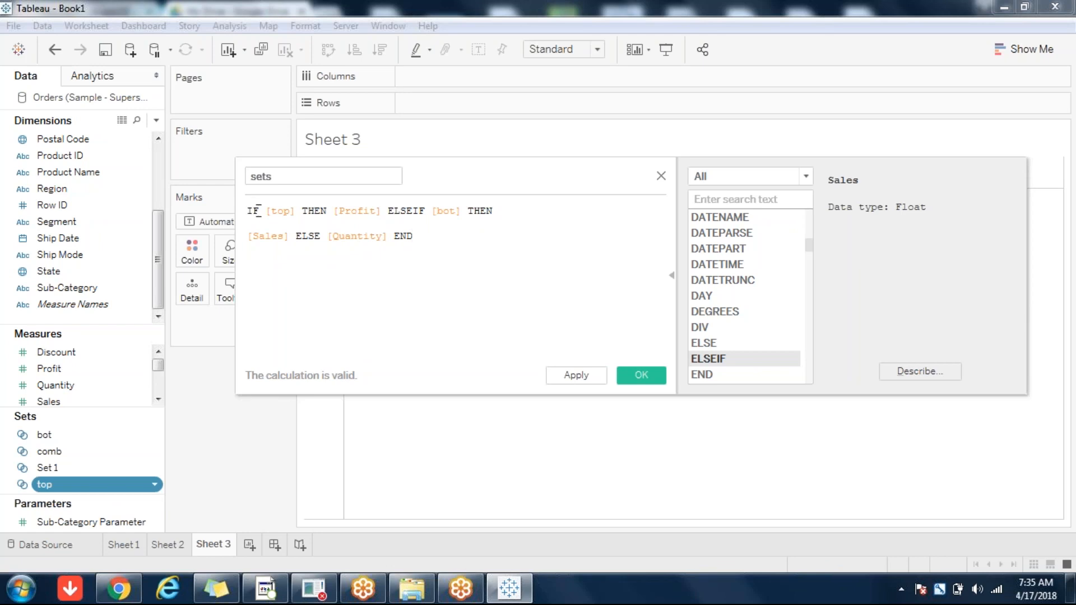
{"action": "left_click", "coordinate": [774, 177]}
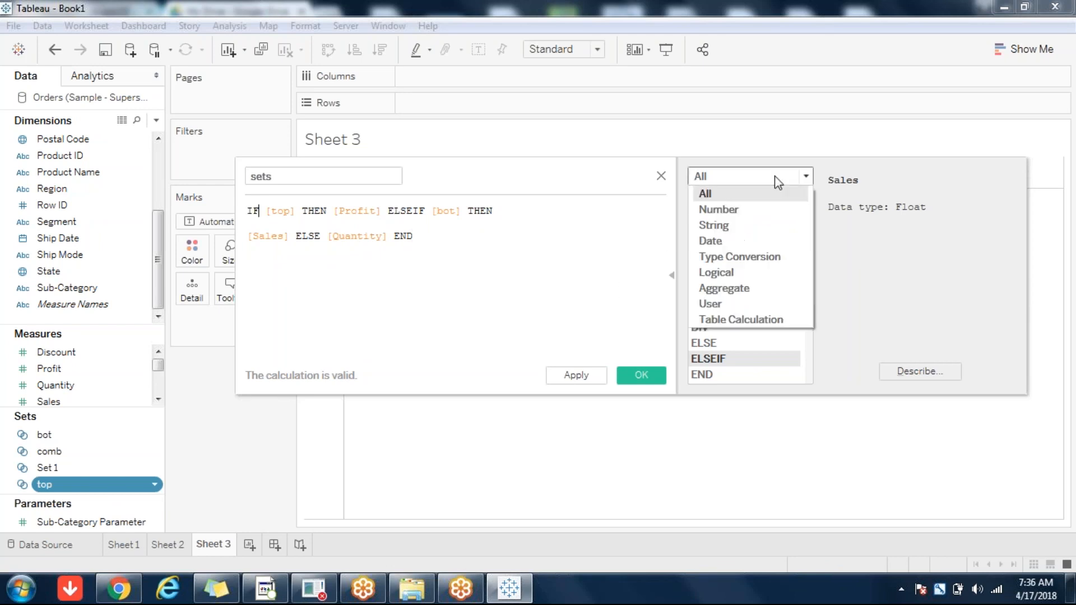
{"action": "left_click", "coordinate": [727, 275]}
{"action": "left_click", "coordinate": [698, 292]}
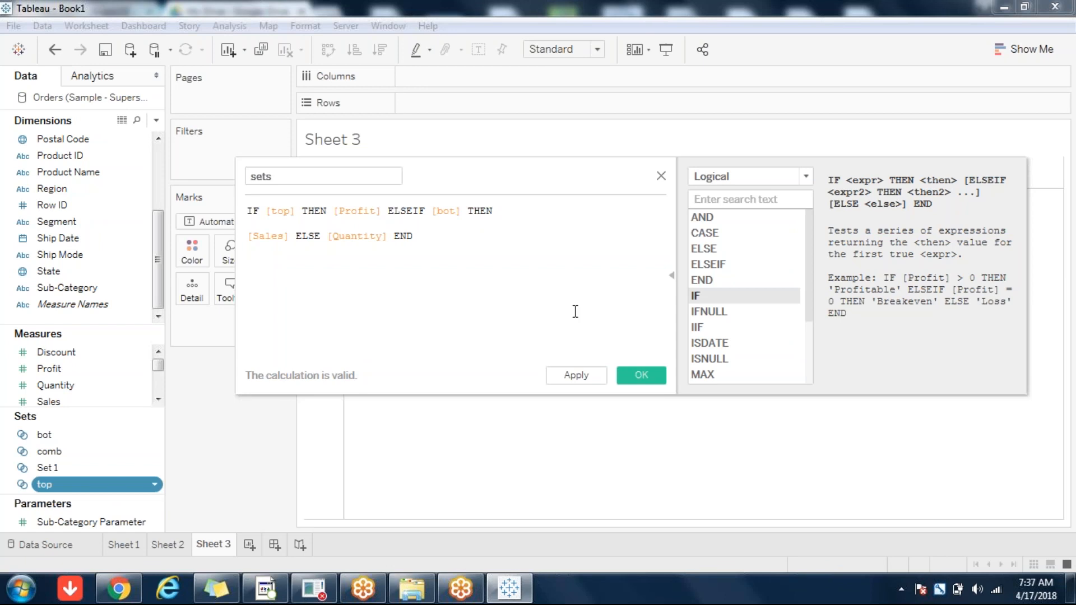
{"action": "left_click", "coordinate": [656, 385]}
{"action": "left_click", "coordinate": [67, 287]}
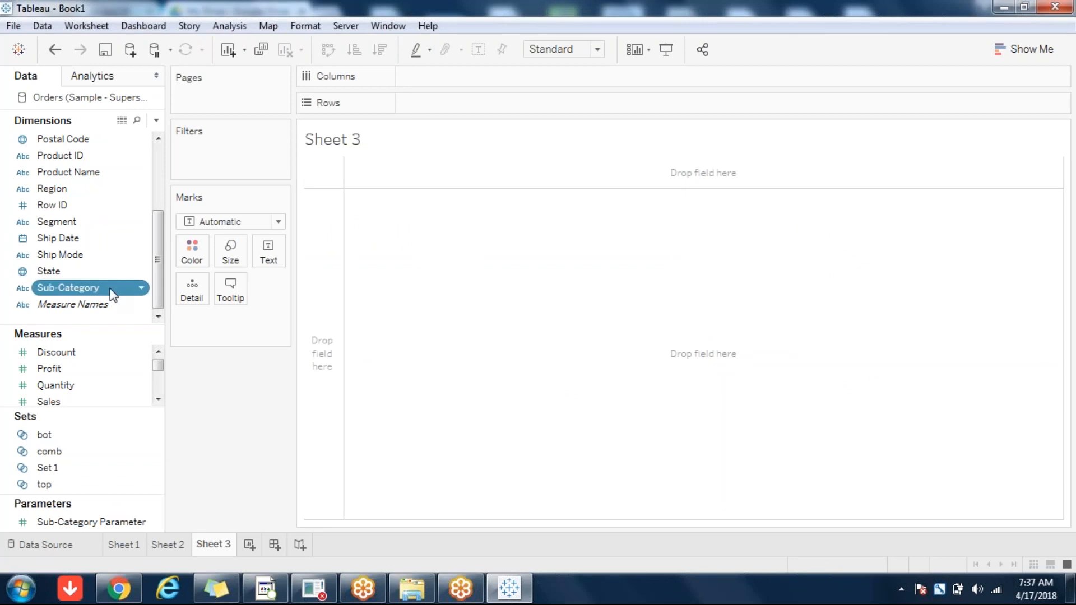
{"action": "double_click", "coordinate": [112, 288]}
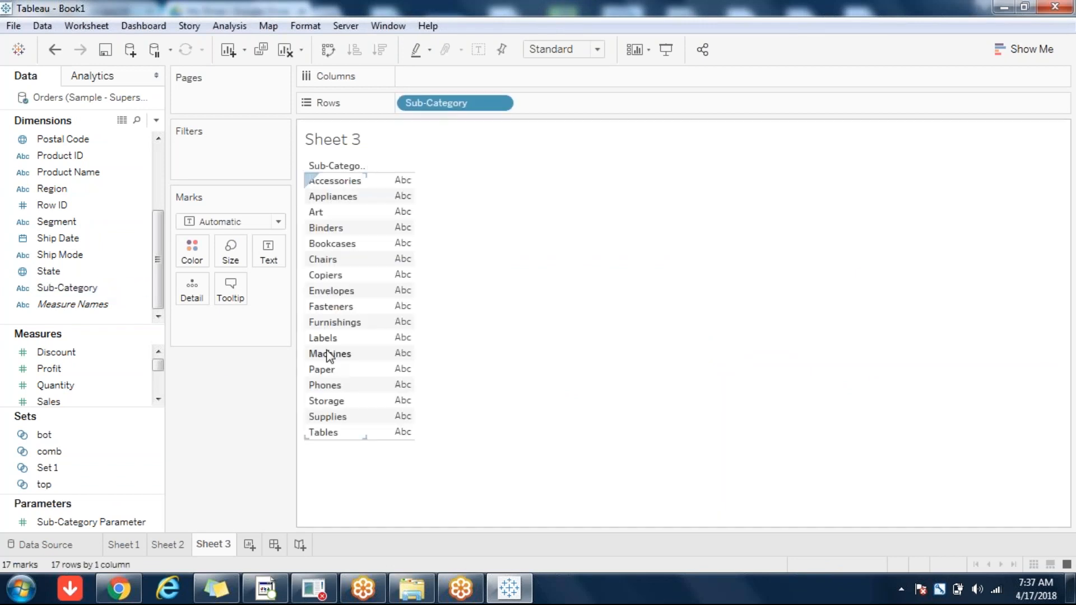
{"action": "left_click", "coordinate": [285, 50]}
Plot the sets measure by Sub-Category and swap rows and columns to get horizontal bars
{"action": "left_click", "coordinate": [86, 372]}
{"action": "left_click", "coordinate": [70, 386]}
{"action": "left_click", "coordinate": [158, 399]}
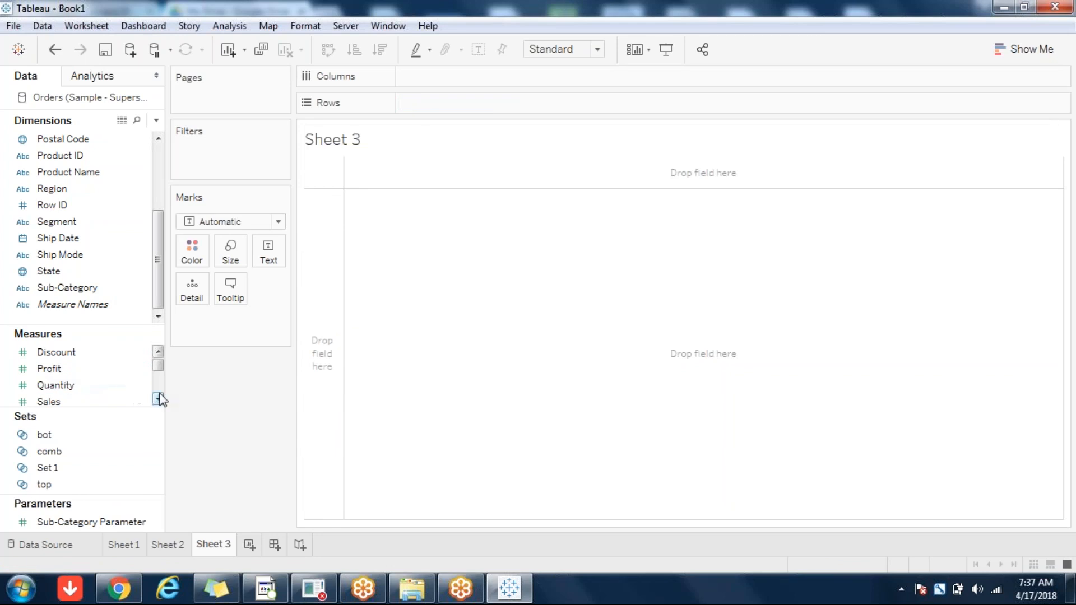
{"action": "double_click", "coordinate": [84, 393]}
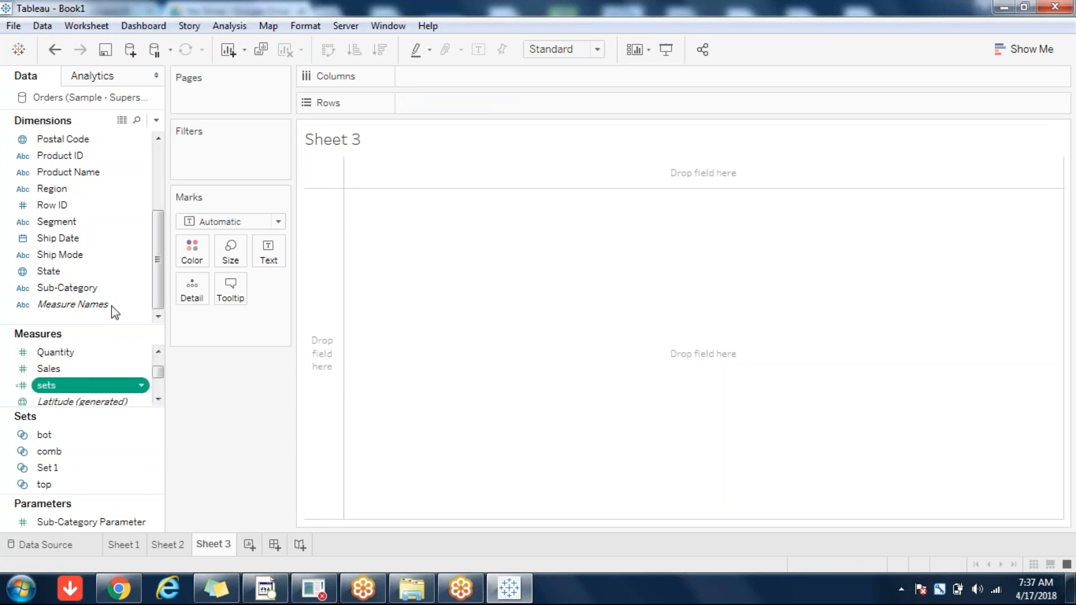
{"action": "left_click", "coordinate": [81, 291]}
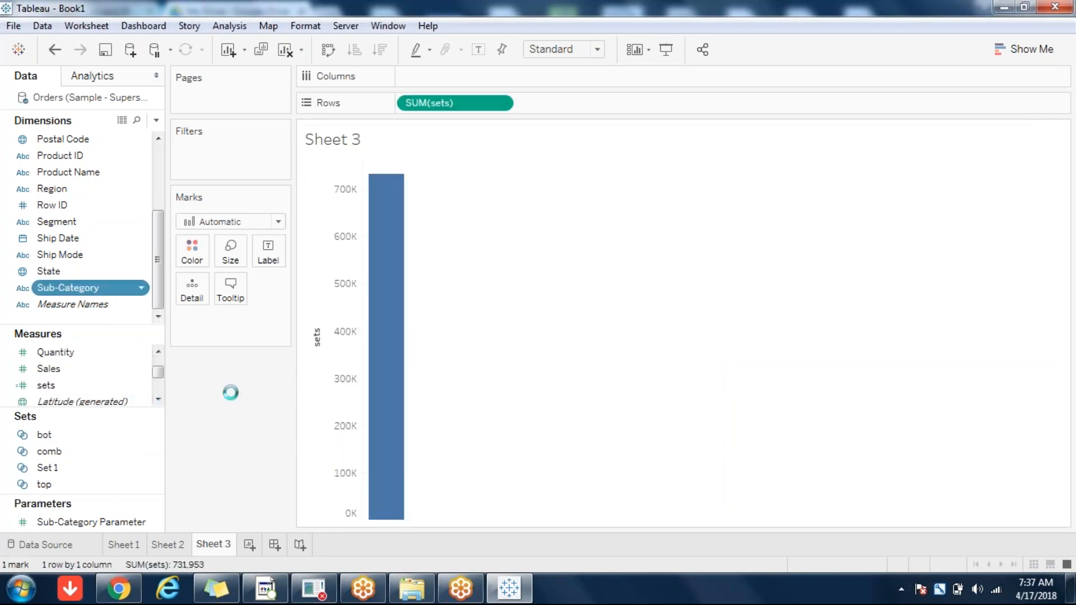
{"action": "left_click", "coordinate": [329, 51]}
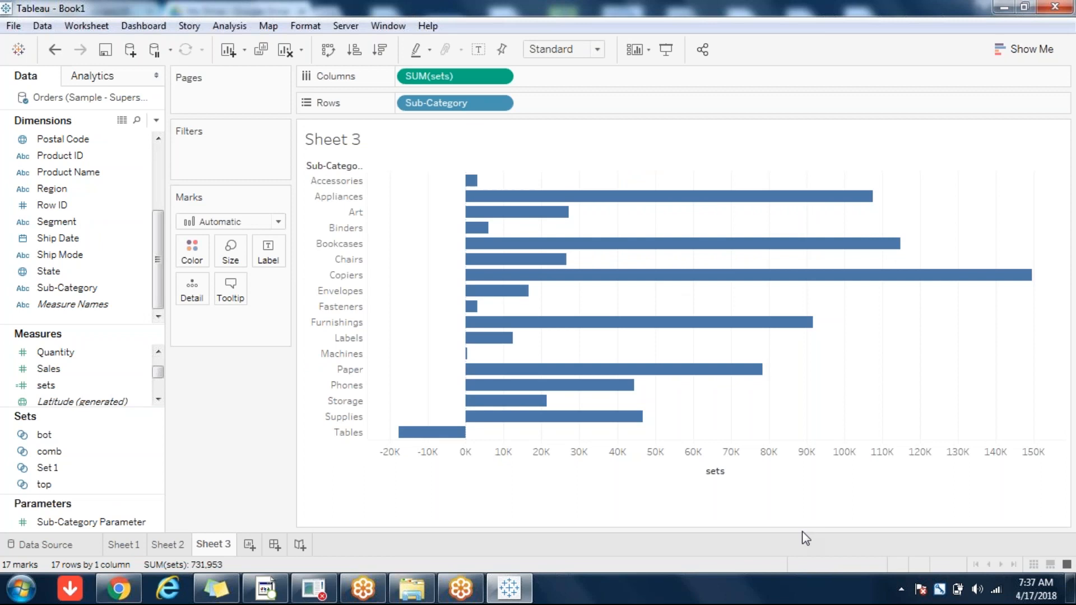
Sort the Sub-Category bars by descending sets value and show their mark labels
{"action": "left_click", "coordinate": [735, 472]}
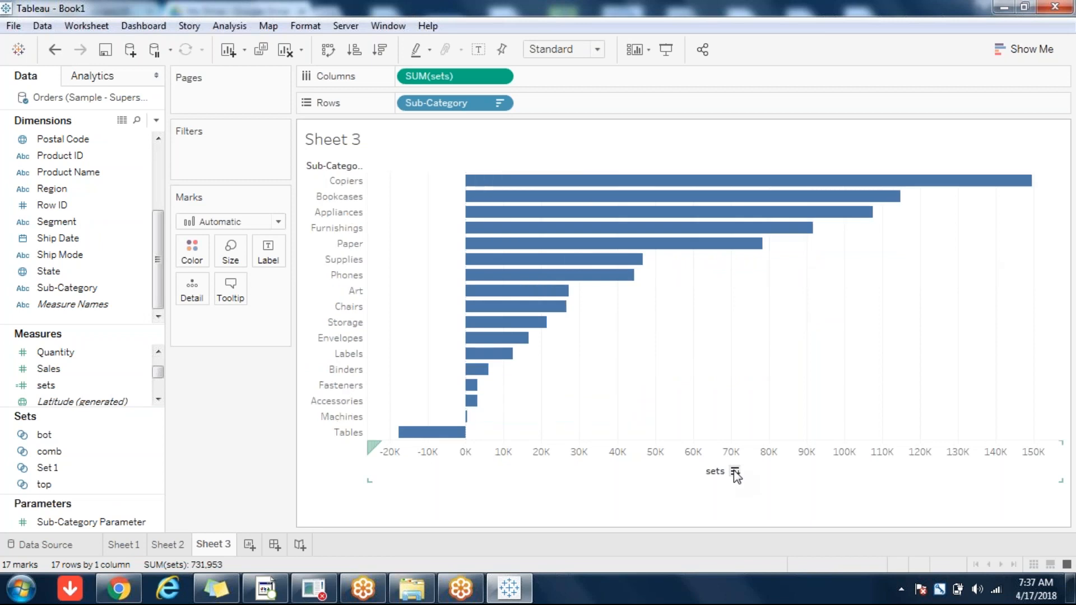
{"action": "left_click", "coordinate": [478, 49]}
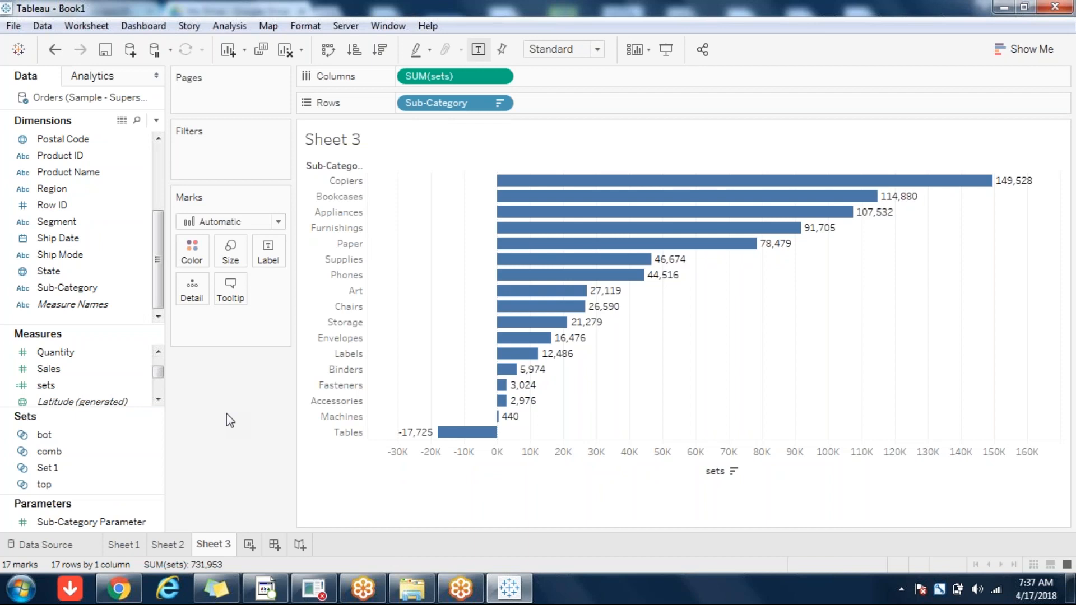
Add the top set to the rows in front of Sub-Category
{"action": "left_click", "coordinate": [42, 485]}
{"action": "left_click_drag", "start_coordinate": [40, 487], "coordinate": [399, 104]}
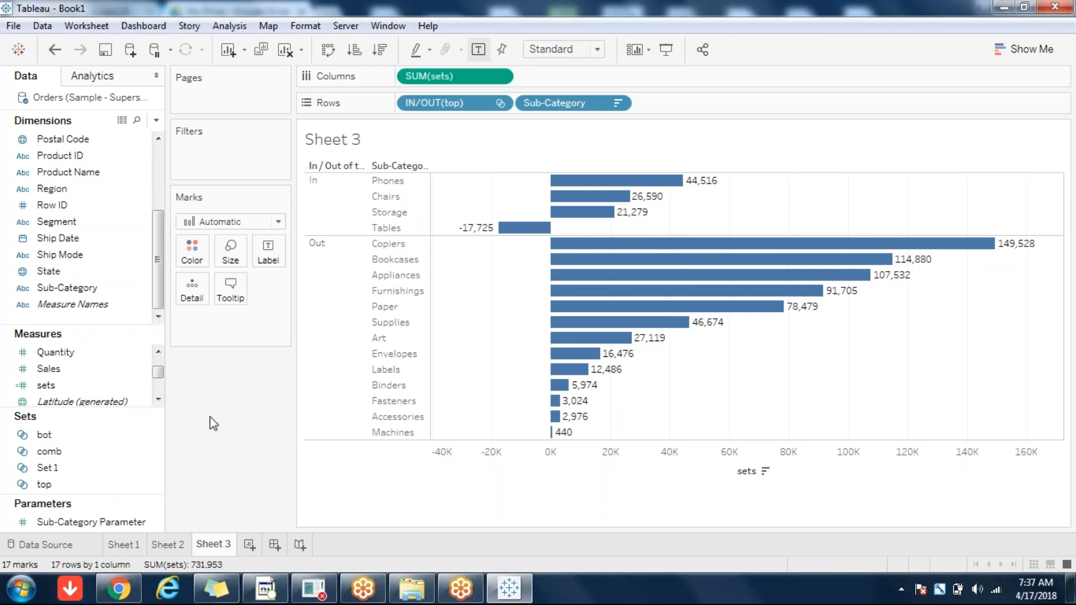
Add Profit to the columns beside the sets measure and compare both values for the top set's members
{"action": "left_click", "coordinate": [158, 400]}
{"action": "left_click", "coordinate": [158, 400]}
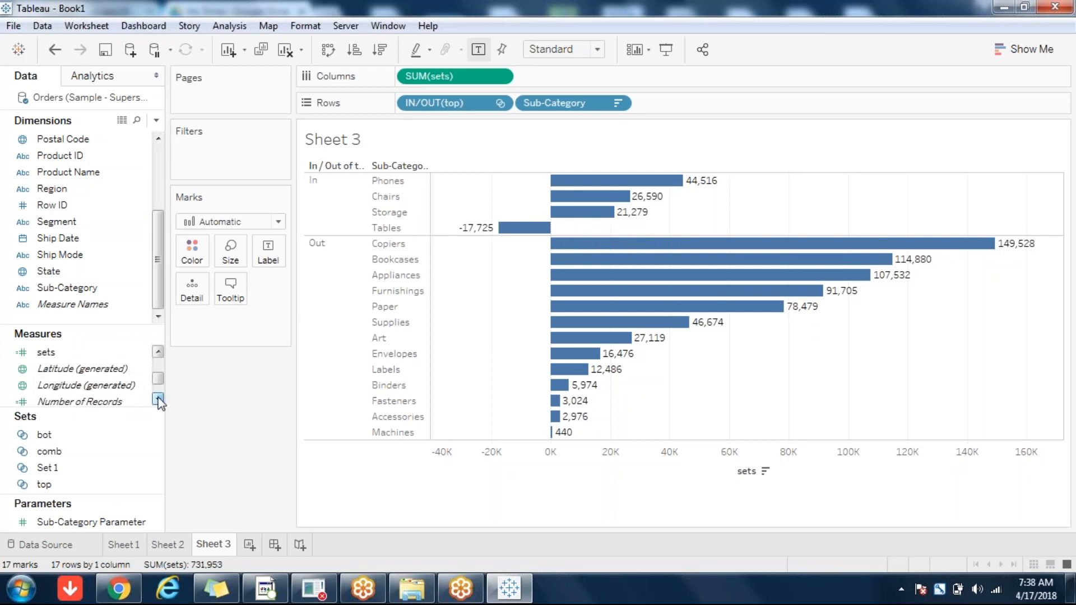
{"action": "left_click", "coordinate": [157, 353]}
{"action": "left_click", "coordinate": [157, 353]}
{"action": "mouse_move", "coordinate": [49, 368]}
{"action": "left_mouse_down"}
{"action": "mouse_move", "coordinate": [168, 301]}
{"action": "mouse_move", "coordinate": [628, 124]}
{"action": "mouse_move", "coordinate": [518, 74]}
{"action": "left_mouse_up"}
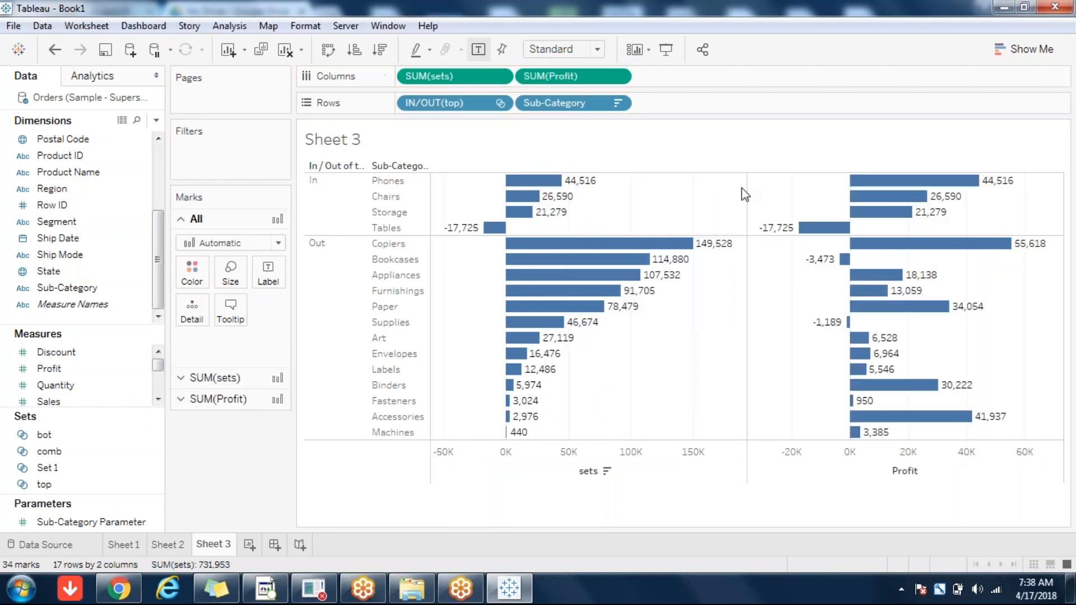
{"action": "mouse_move", "coordinate": [905, 212]}
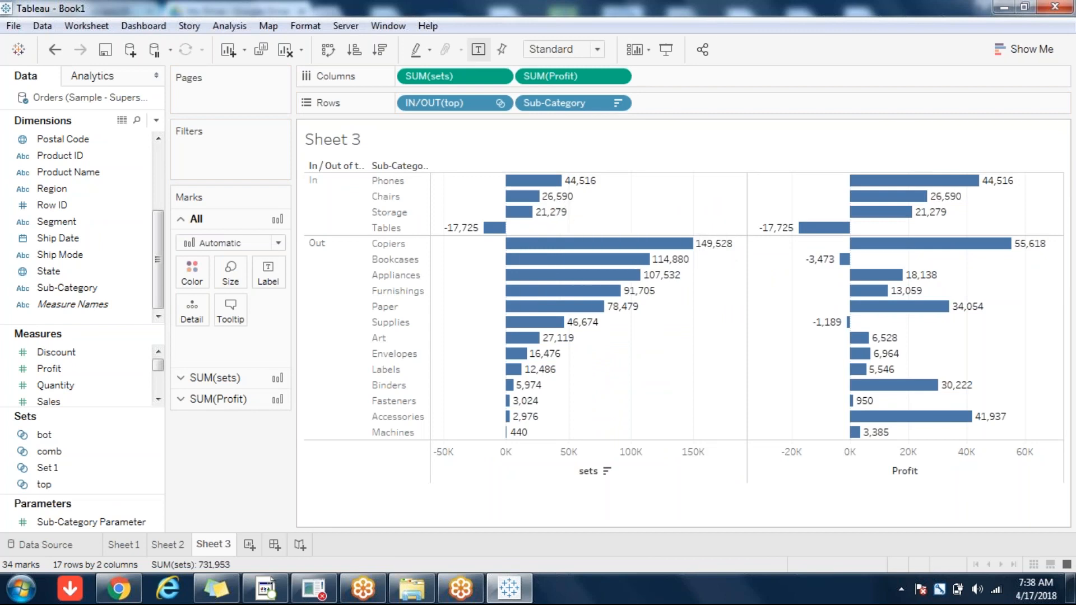
{"action": "mouse_move", "coordinate": [936, 247]}
{"action": "mouse_move", "coordinate": [875, 198]}
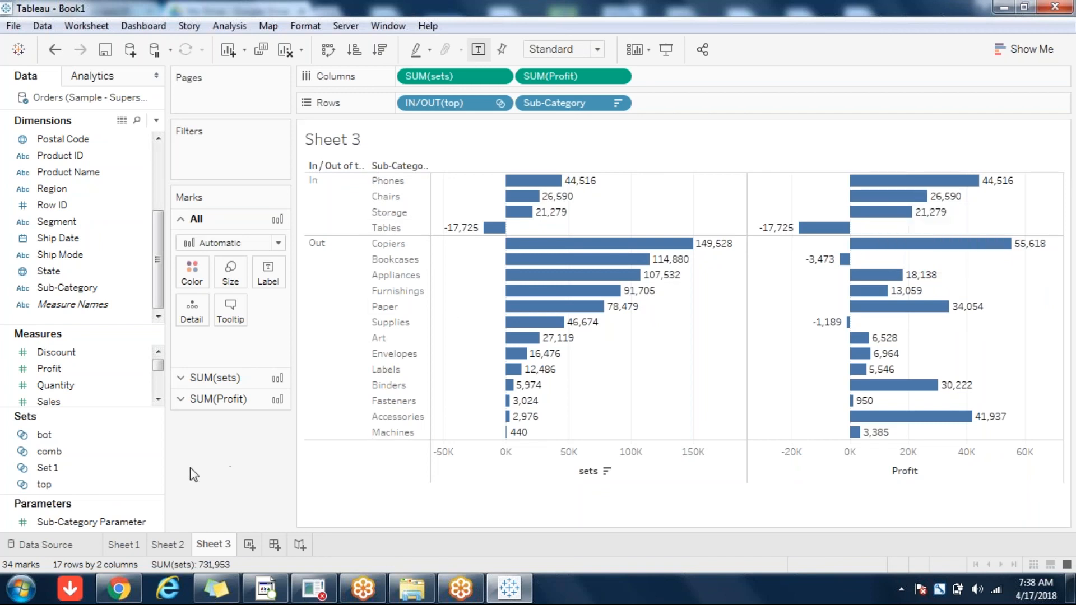
Replace the top set with the bot set in the rows, and compare the sets measure against Sales instead of Profit
{"action": "left_click_drag", "start_coordinate": [56, 434], "coordinate": [210, 488]}
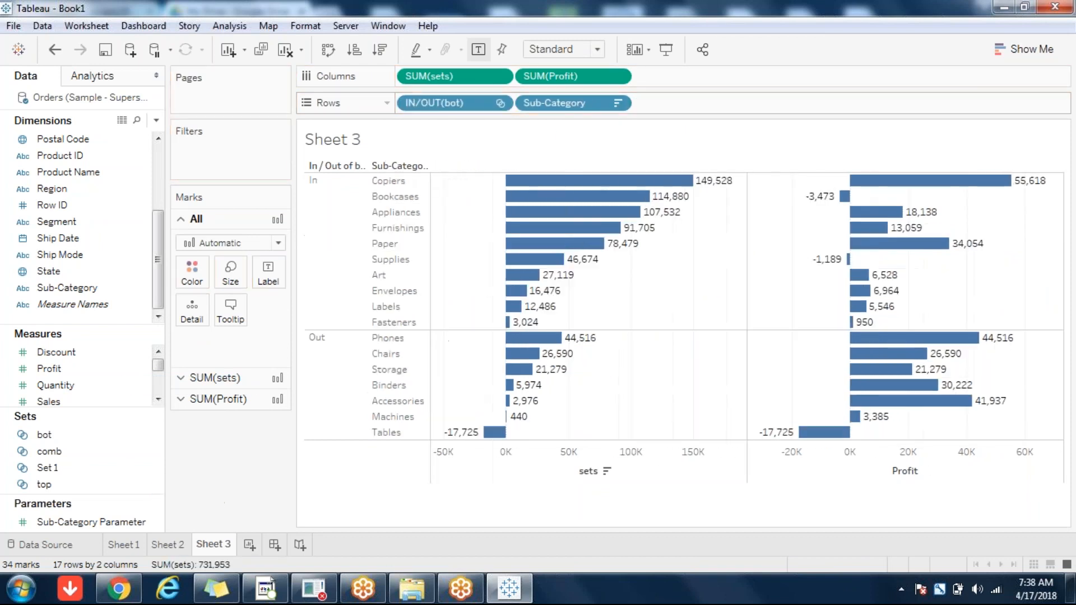
{"action": "left_click_drag", "start_coordinate": [572, 76], "coordinate": [88, 466]}
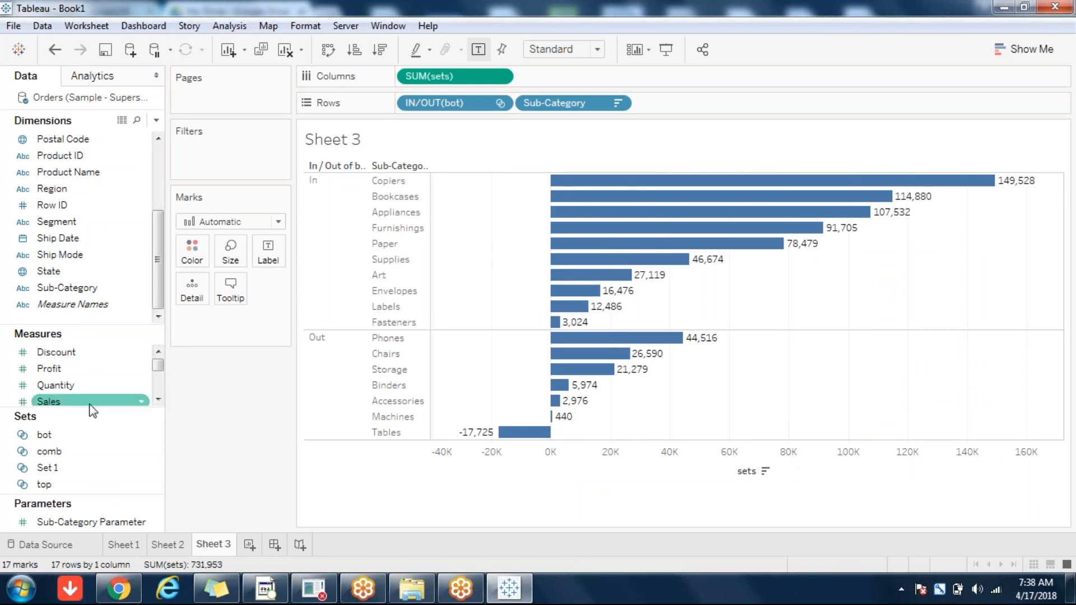
{"action": "mouse_move", "coordinate": [81, 402]}
{"action": "left_mouse_down"}
{"action": "mouse_move", "coordinate": [415, 196]}
{"action": "mouse_move", "coordinate": [516, 72]}
{"action": "left_mouse_up"}
{"action": "mouse_move", "coordinate": [711, 182]}
{"action": "mouse_move", "coordinate": [757, 275]}
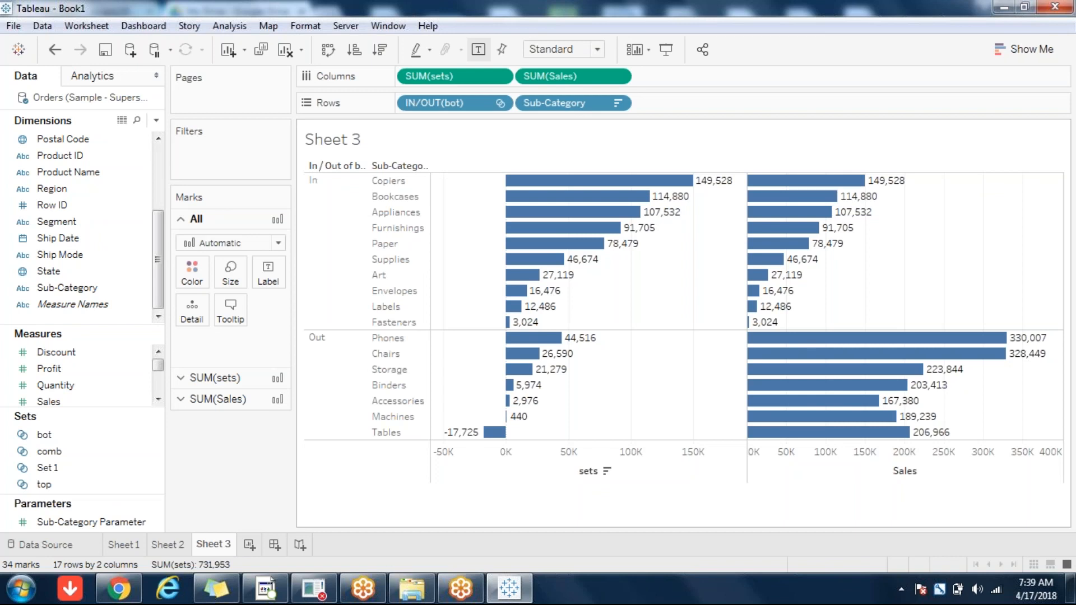
Remove the bot set from the rows and Sales from the columns
{"action": "left_click_drag", "start_coordinate": [467, 104], "coordinate": [245, 456]}
{"action": "left_click_drag", "start_coordinate": [566, 76], "coordinate": [224, 451]}
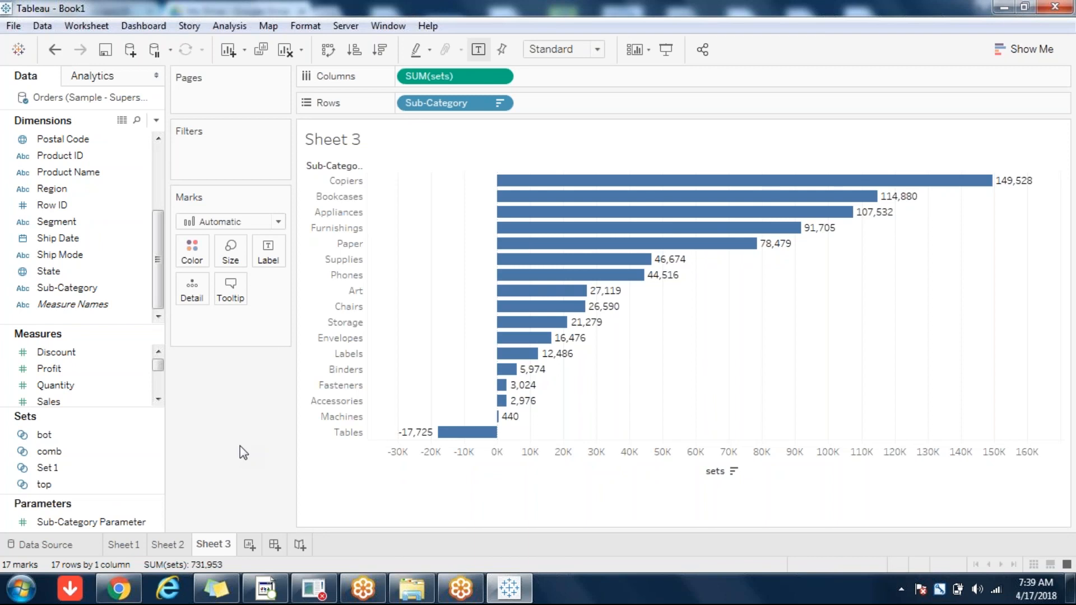
On Sheet 2, highlight the combined set's four largest sales bars and a group of its smaller ones, and clear the selection
{"action": "left_click", "coordinate": [169, 548]}
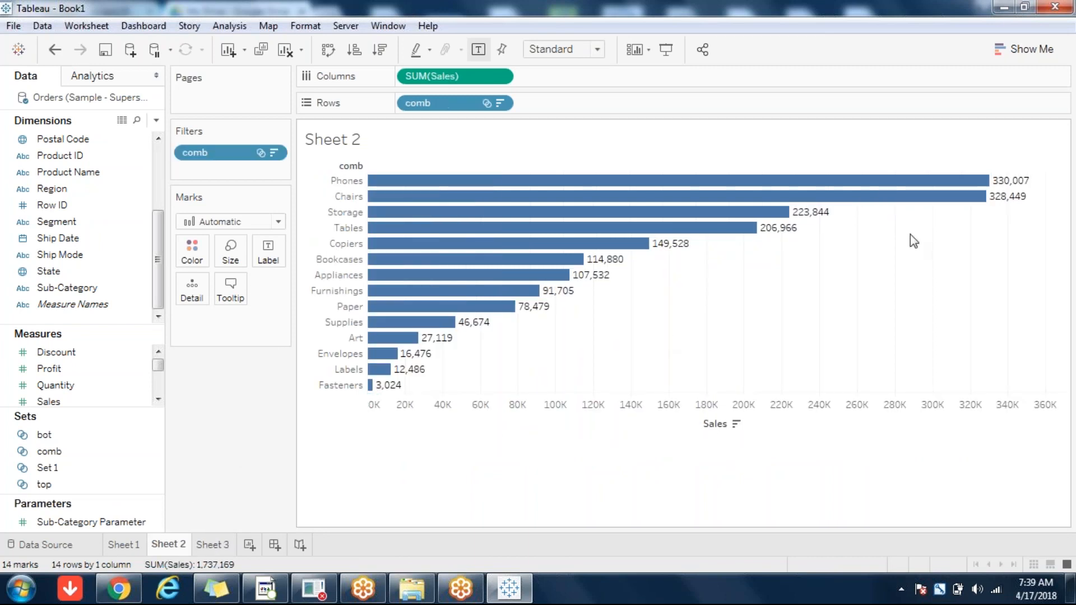
{"action": "left_click_drag", "start_coordinate": [836, 256], "coordinate": [691, 137]}
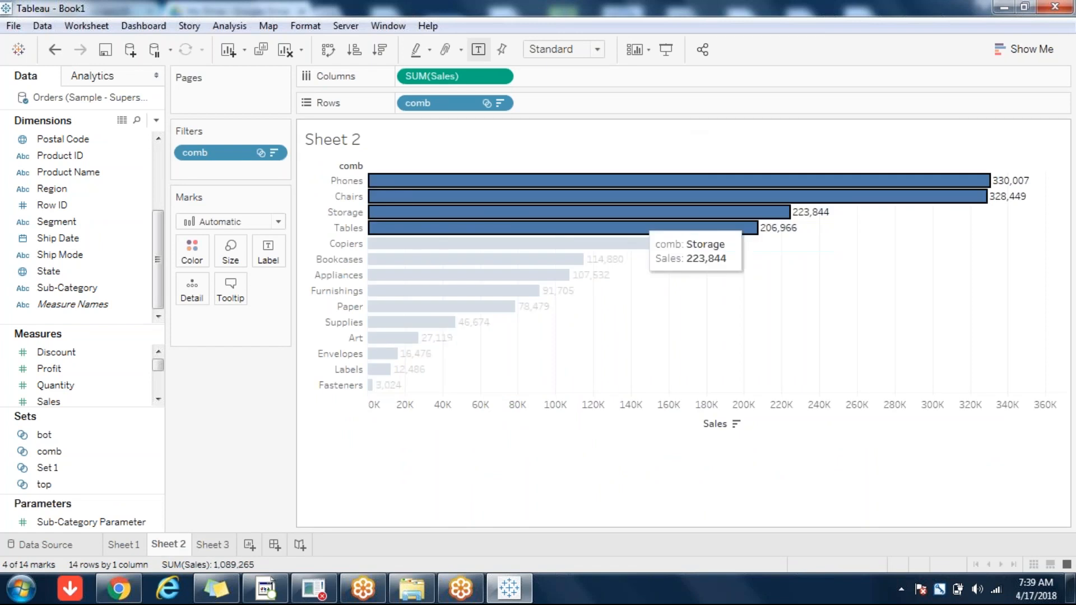
{"action": "left_click_drag", "start_coordinate": [551, 365], "coordinate": [404, 296]}
{"action": "key", "text": "Escape"}
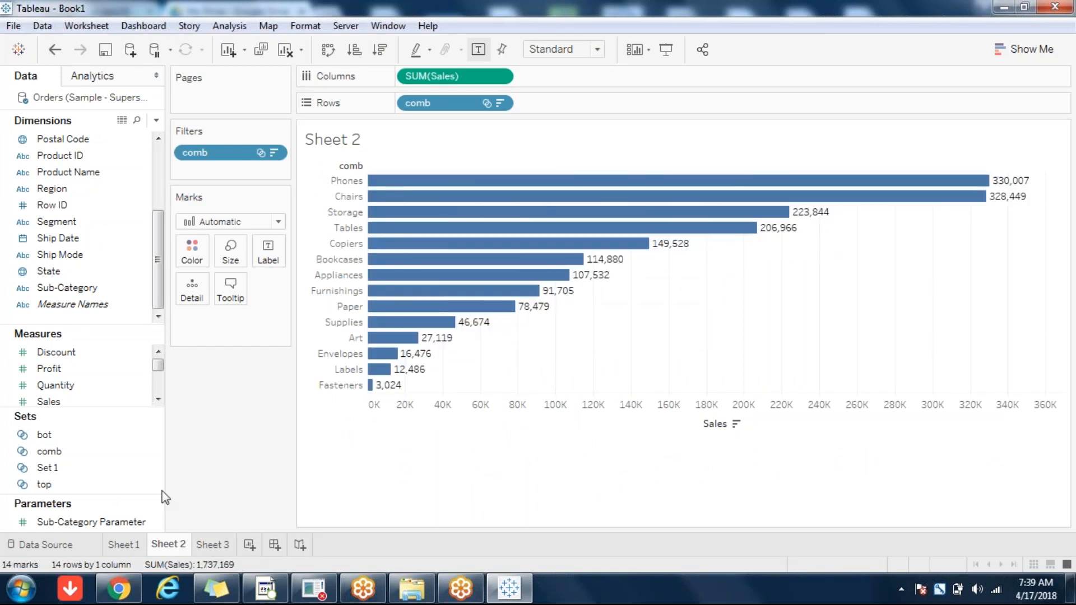
On Sheet 1, look at the options available for the Sub-Category dimension and dismiss them
{"action": "left_click", "coordinate": [124, 545]}
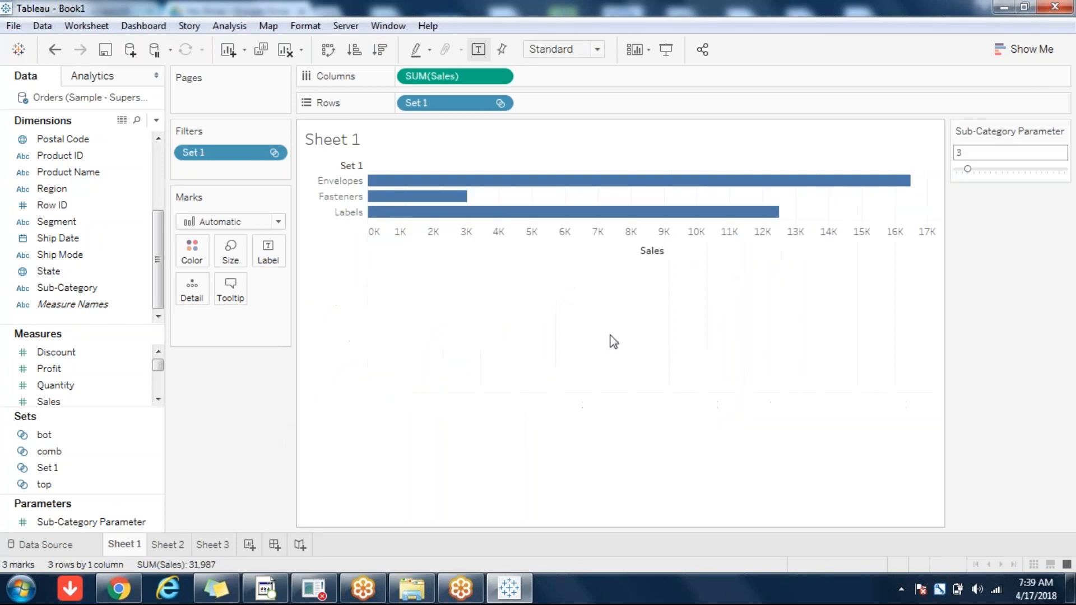
{"action": "right_click", "coordinate": [69, 289]}
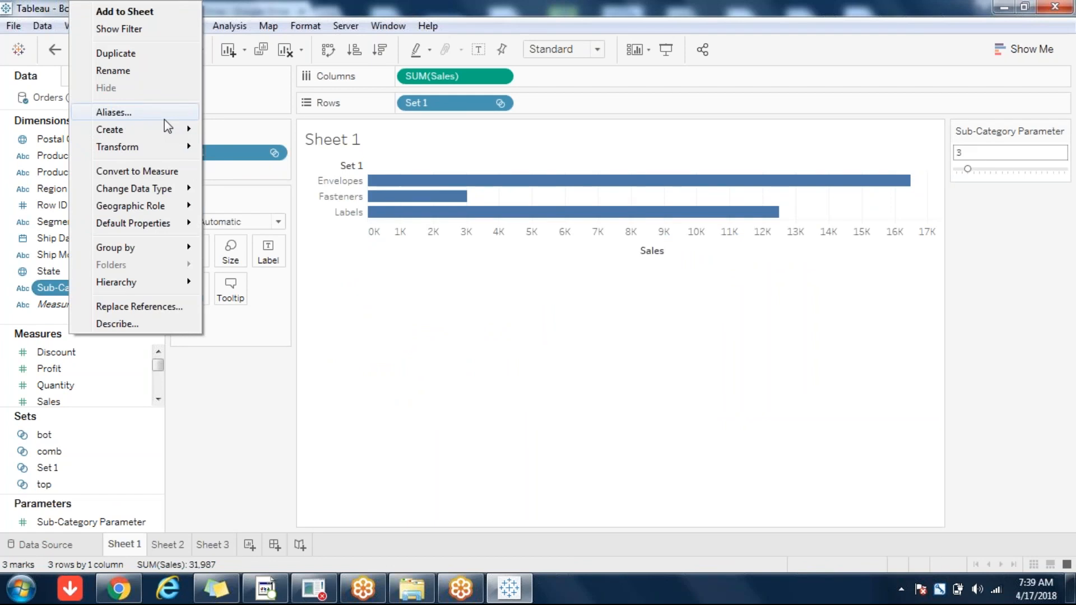
{"action": "left_click", "coordinate": [367, 389]}
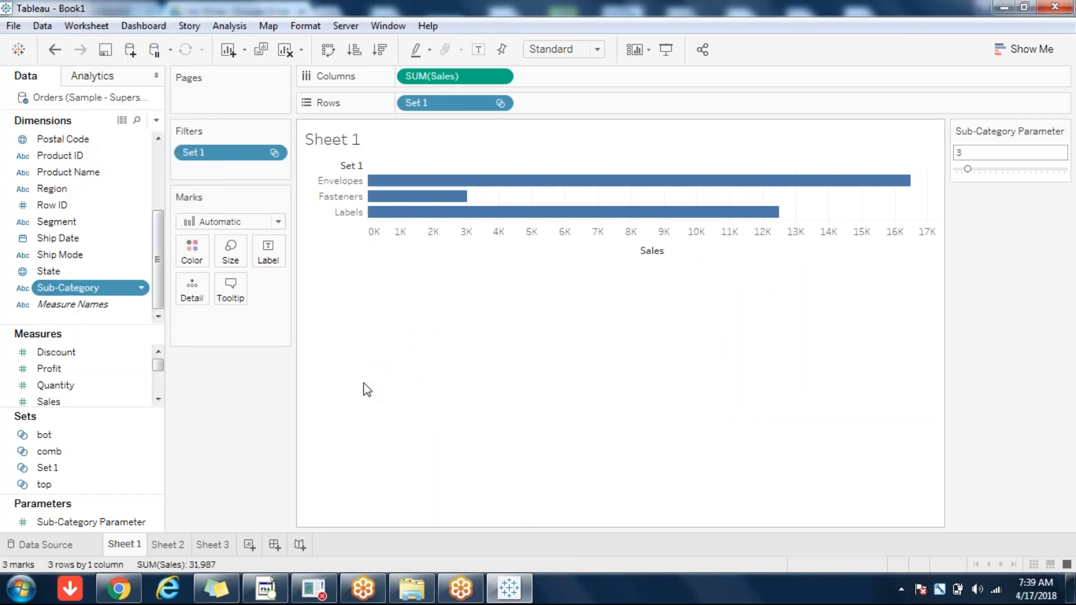
Add a new blank worksheet to the workbook and return to Sheet 3
{"action": "left_click", "coordinate": [210, 545]}
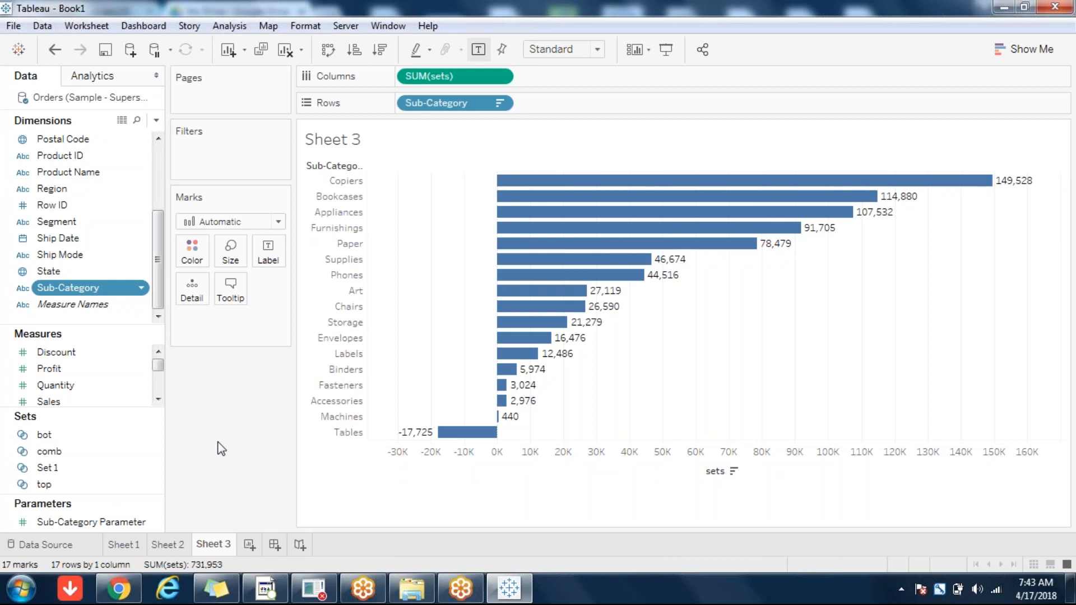
{"action": "left_click", "coordinate": [133, 545]}
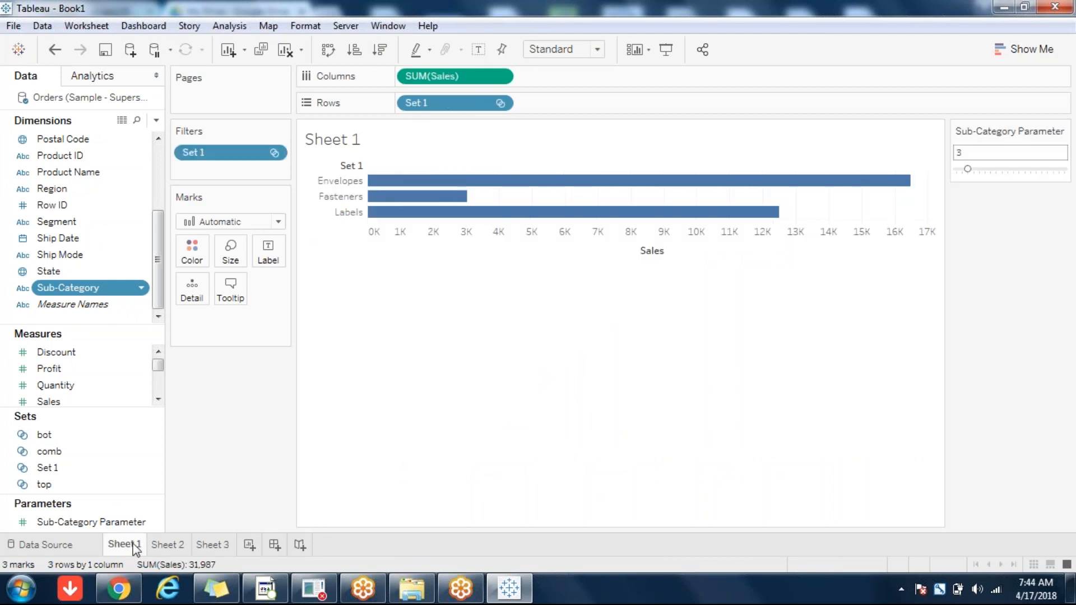
{"action": "left_click", "coordinate": [249, 545]}
{"action": "left_click", "coordinate": [221, 549]}
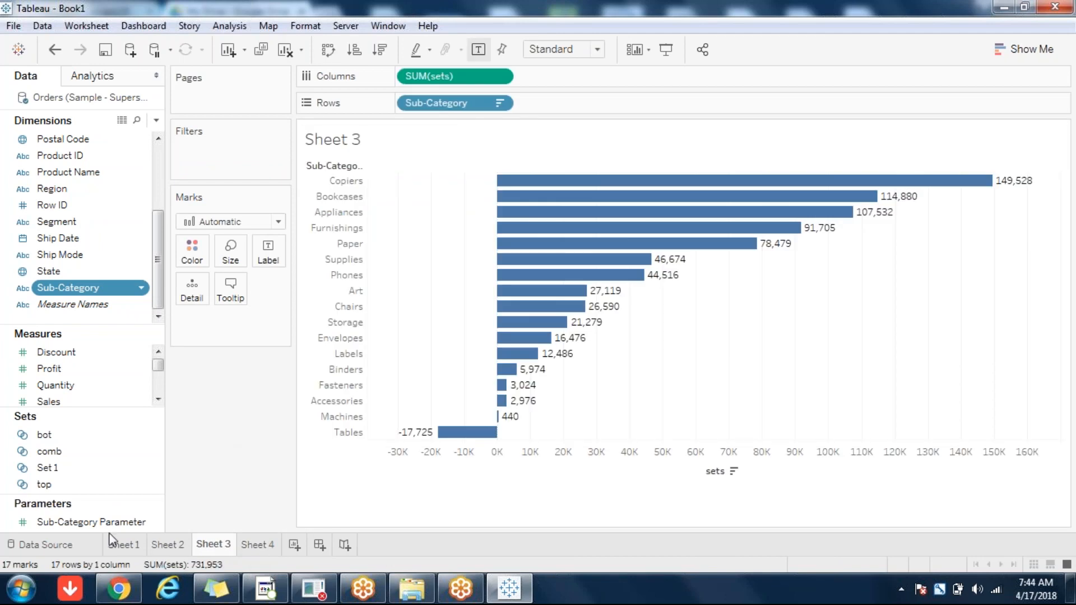
Review the combined set chart on Sheet 2 and the Copiers and Tables bars on Sheet 3
{"action": "mouse_move", "coordinate": [123, 547]}
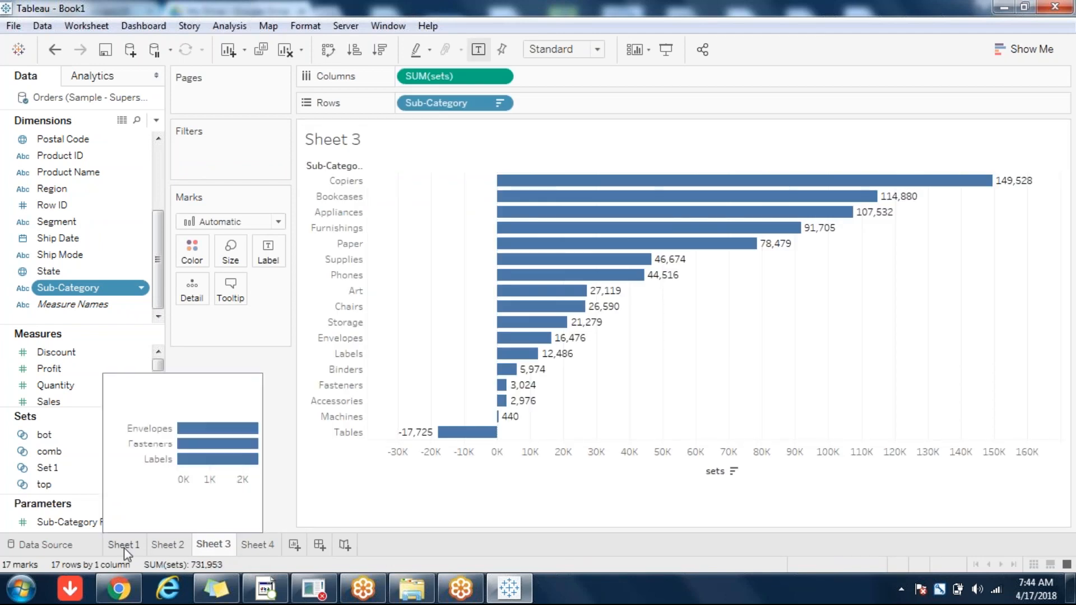
{"action": "left_click", "coordinate": [170, 549]}
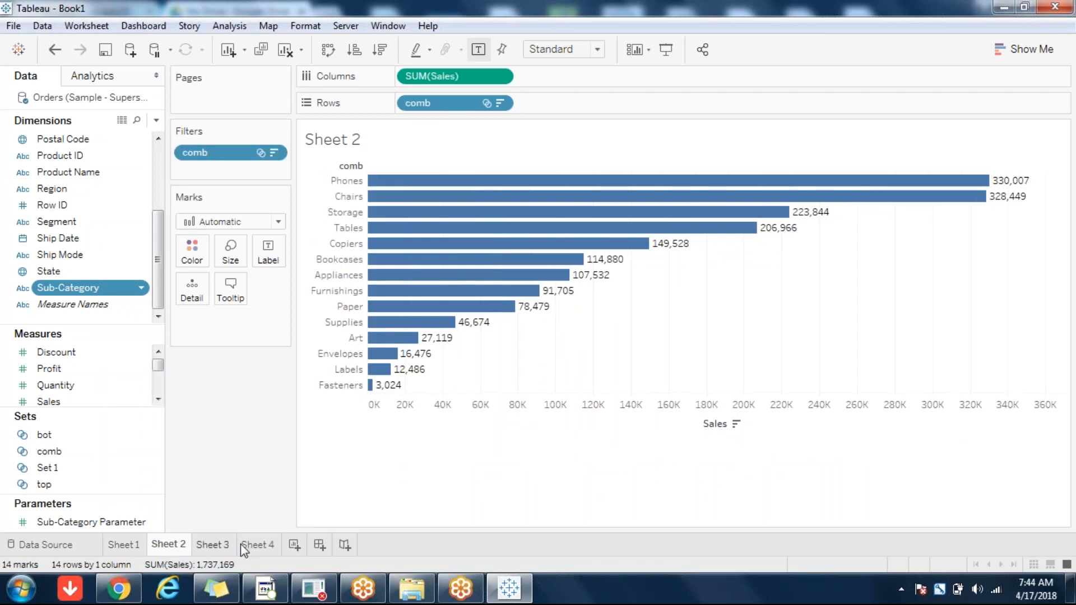
{"action": "left_click", "coordinate": [222, 547]}
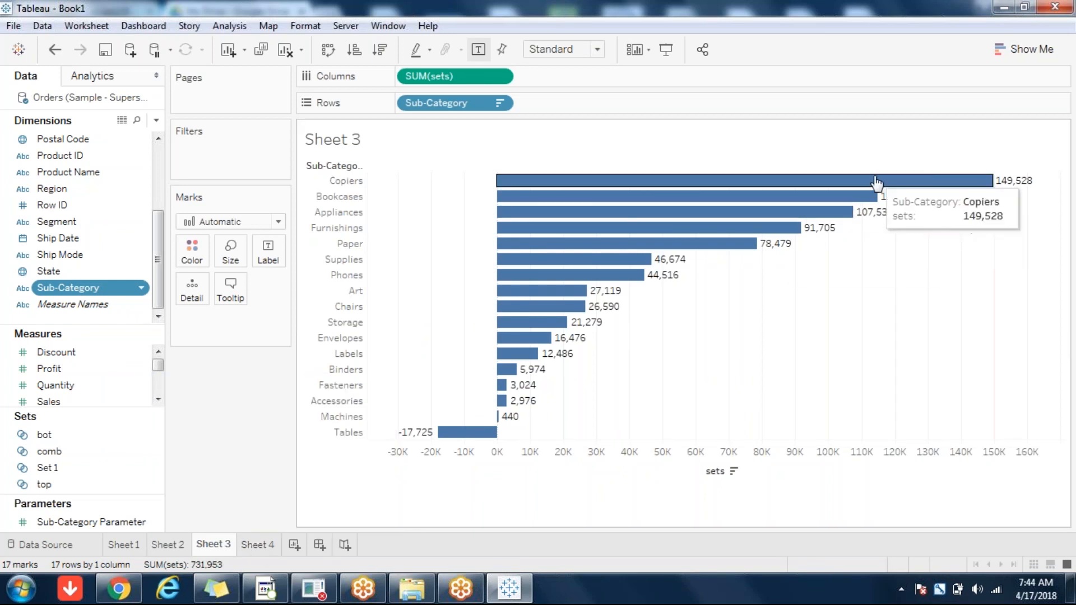
{"action": "mouse_move", "coordinate": [441, 436]}
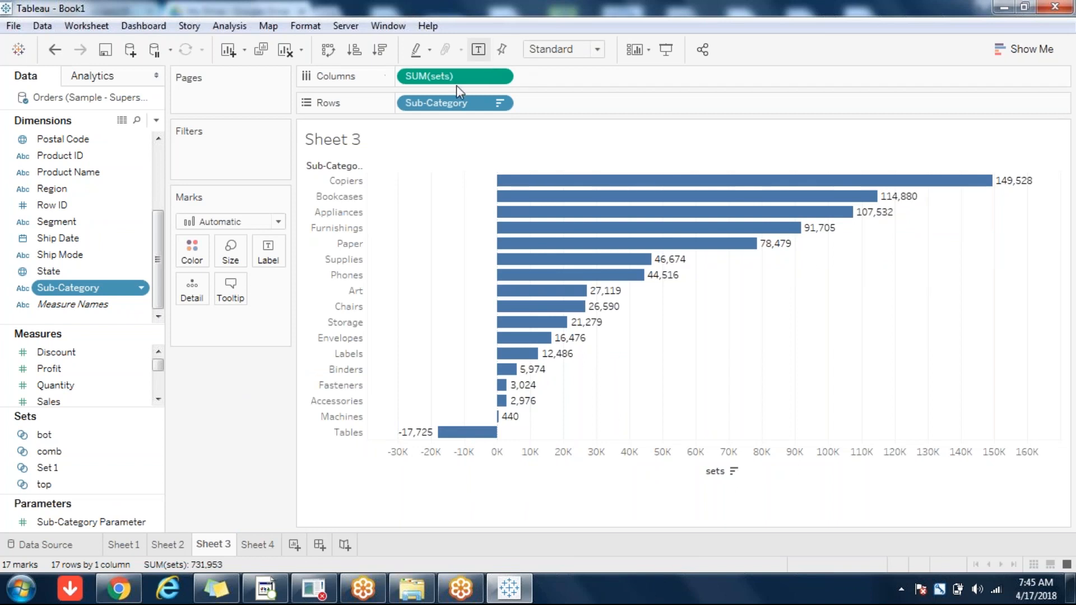
Open the sets calculated field, review its bot and Sales references, and close the editor
{"action": "left_click", "coordinate": [158, 399]}
{"action": "left_click", "coordinate": [64, 386]}
{"action": "right_click", "coordinate": [65, 386]}
{"action": "left_click", "coordinate": [117, 110]}
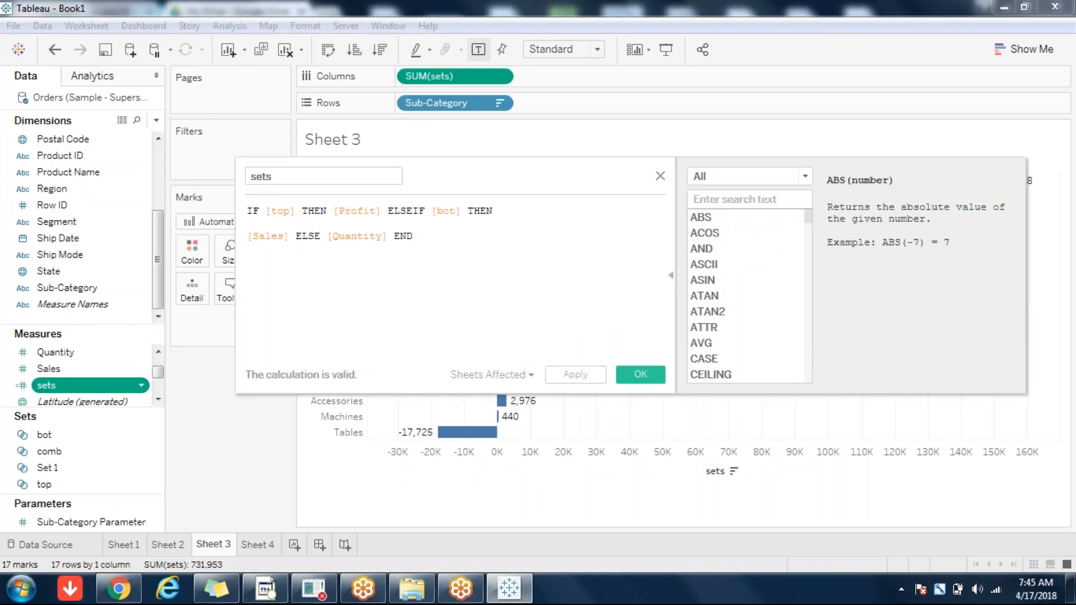
{"action": "left_click", "coordinate": [451, 212]}
{"action": "left_click", "coordinate": [286, 241]}
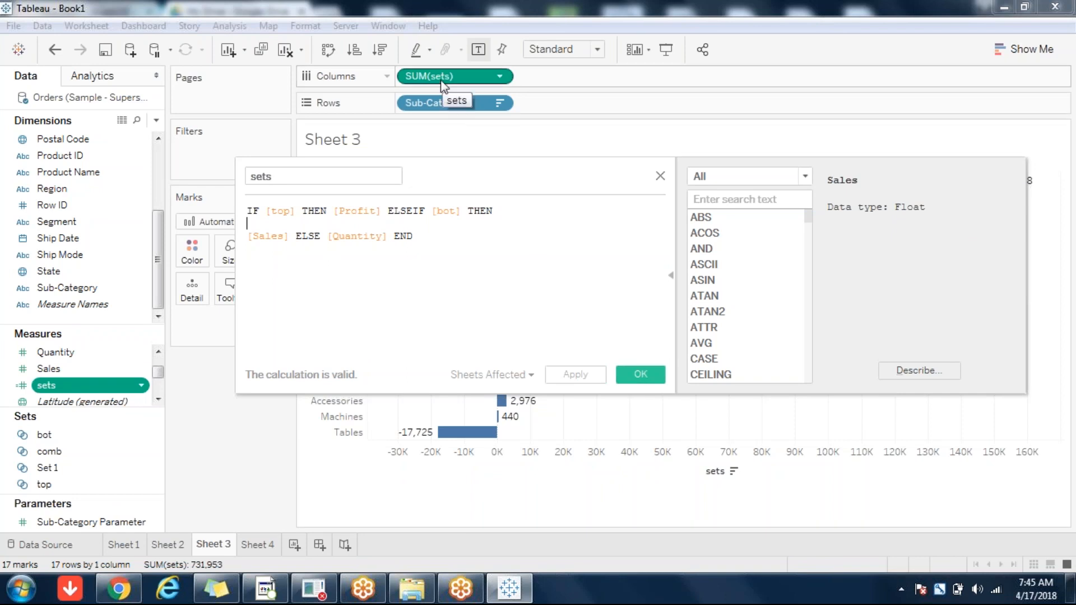
{"action": "left_click", "coordinate": [642, 375]}
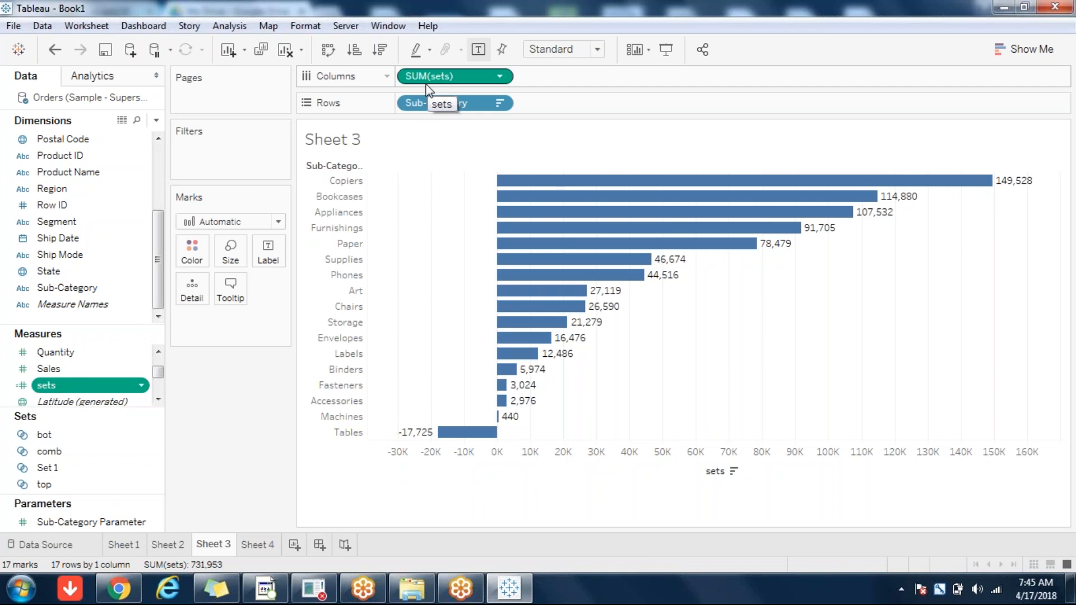
Reopen the sets formula, move the editor aside to read it against the Sub-Category names, and close it
{"action": "right_click", "coordinate": [66, 391]}
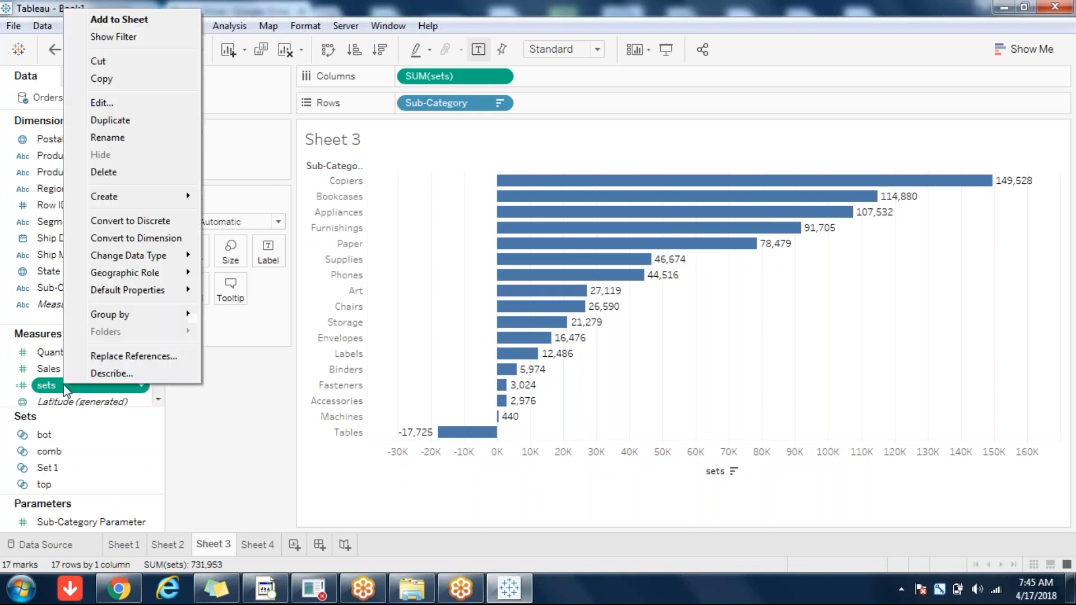
{"action": "left_click", "coordinate": [139, 102]}
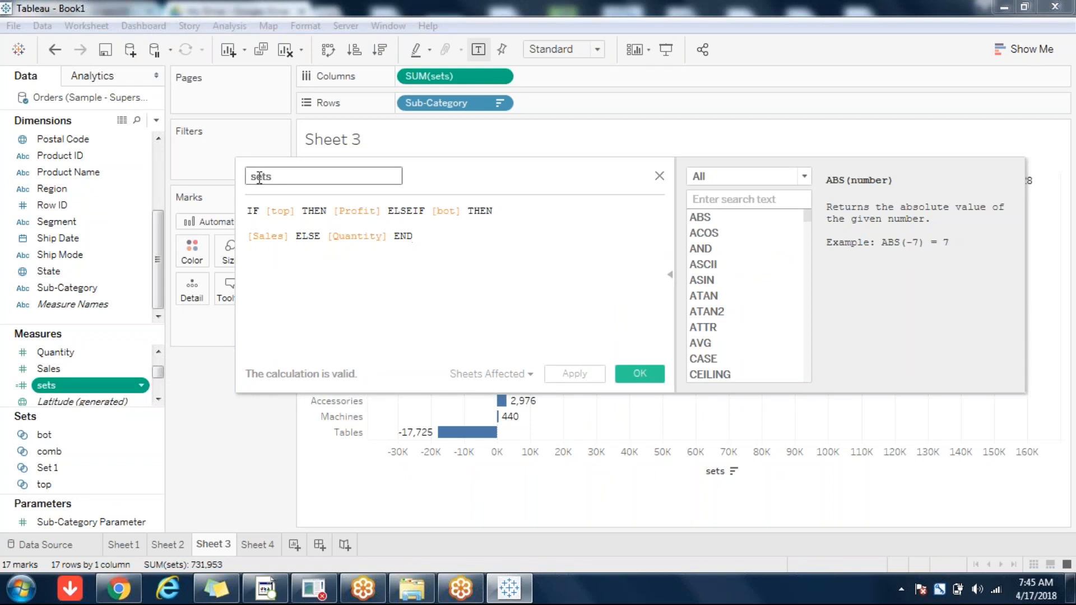
{"action": "left_click_drag", "start_coordinate": [489, 172], "coordinate": [763, 167]}
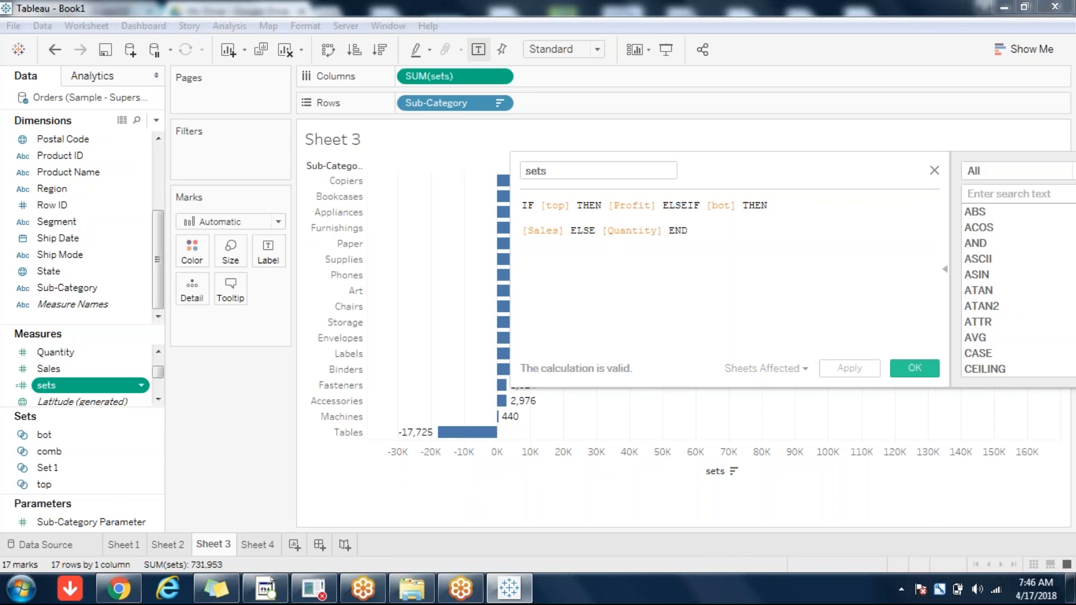
{"action": "left_click", "coordinate": [915, 368]}
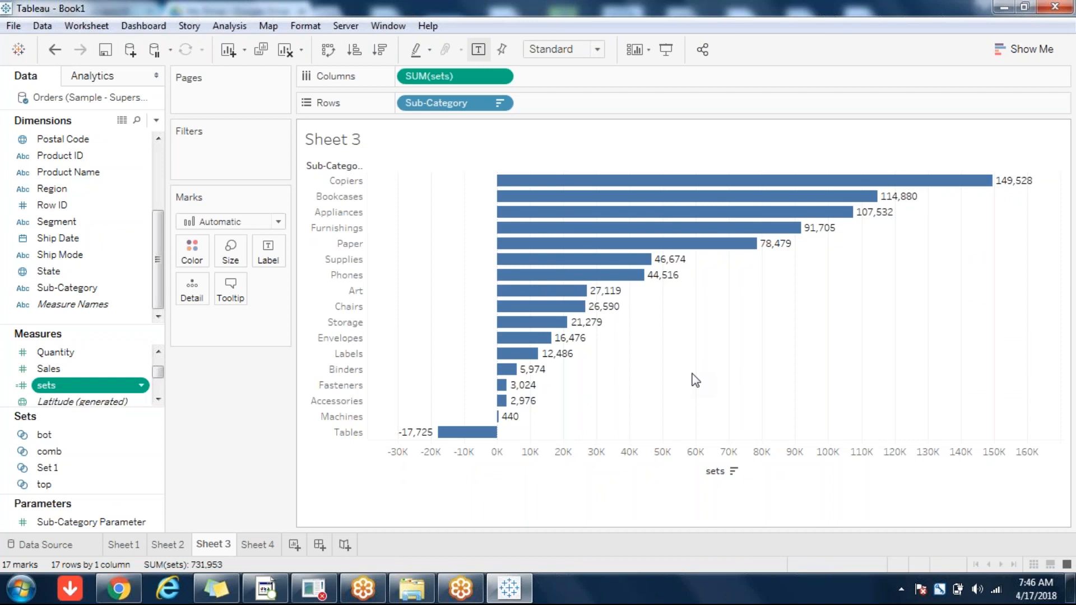
Switch to the blank Sheet 4 and look over the Dimensions options for creating, grouping and sorting fields
{"action": "mouse_move", "coordinate": [445, 443]}
{"action": "left_click", "coordinate": [258, 545]}
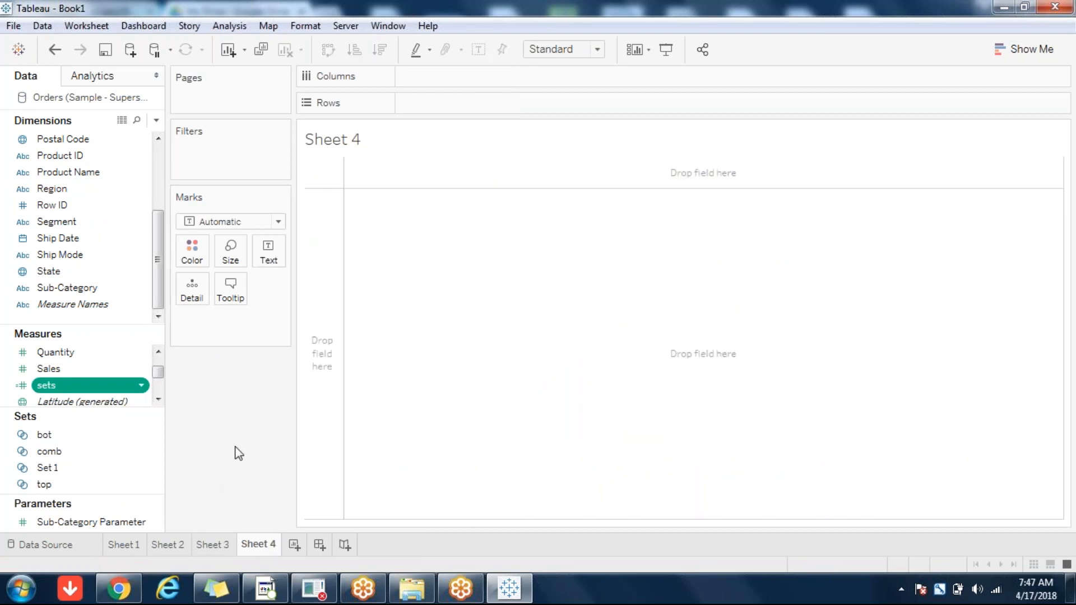
{"action": "scroll", "coordinate": [160, 134], "scroll_direction": "up", "scroll_amount": 1}
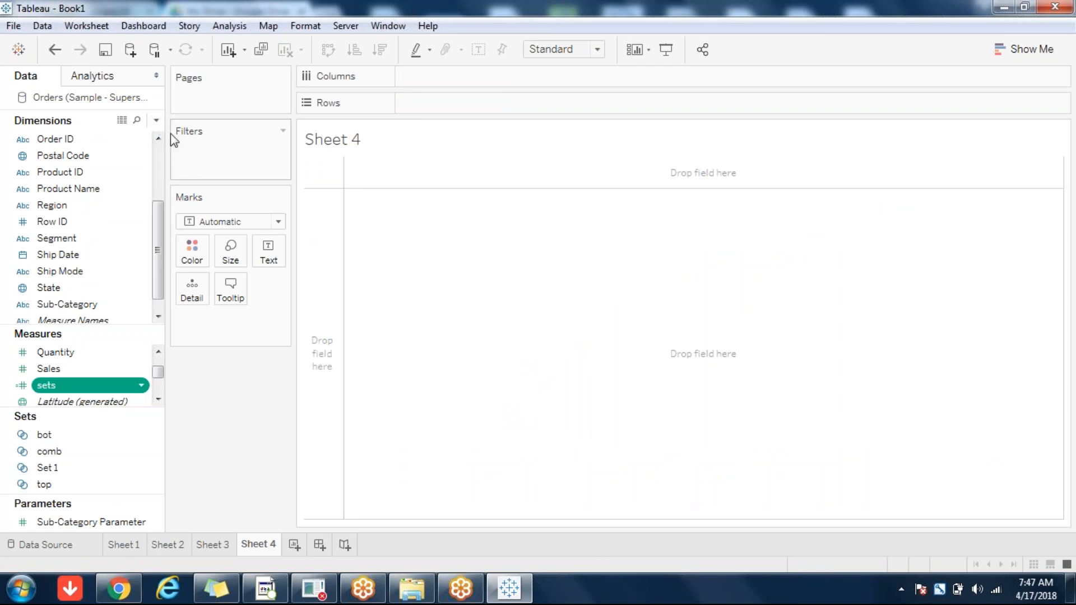
{"action": "left_click", "coordinate": [158, 139]}
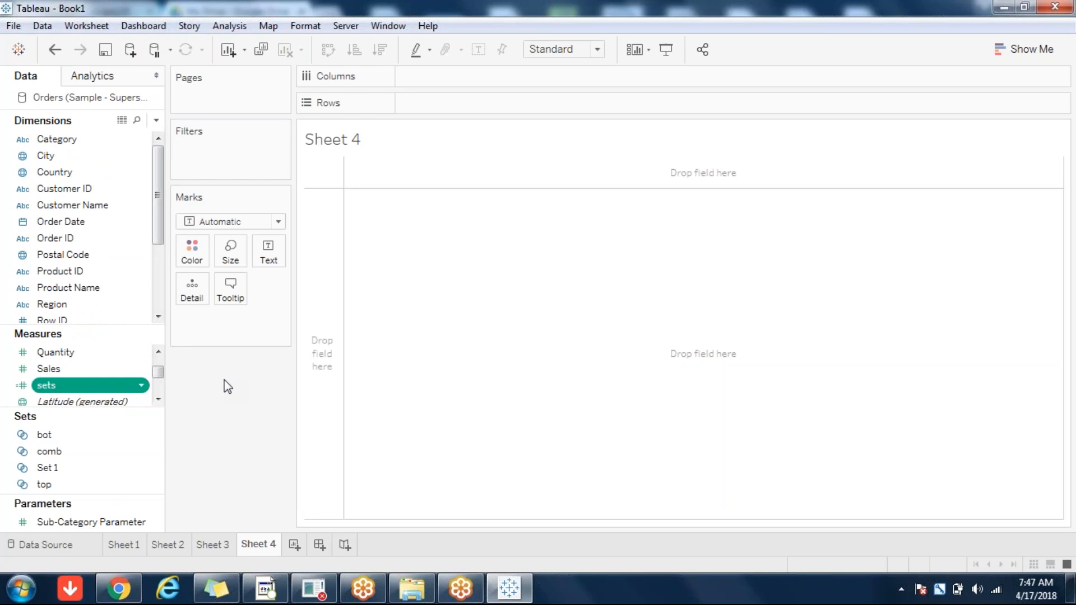
{"action": "left_click", "coordinate": [159, 354]}
{"action": "left_click", "coordinate": [159, 354]}
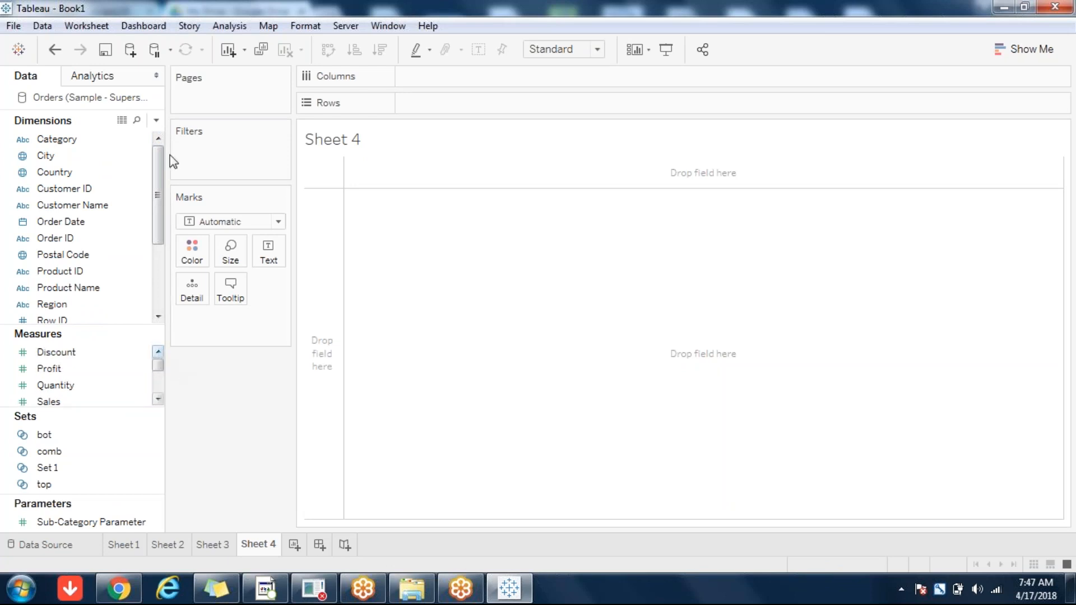
{"action": "left_click", "coordinate": [156, 121]}
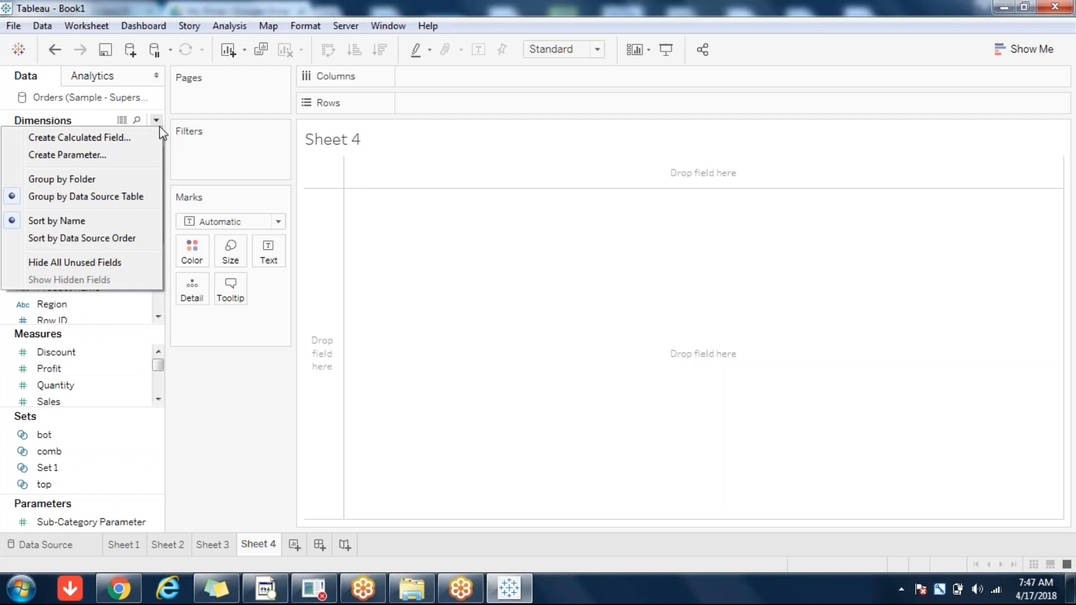
{"action": "left_click", "coordinate": [240, 421]}
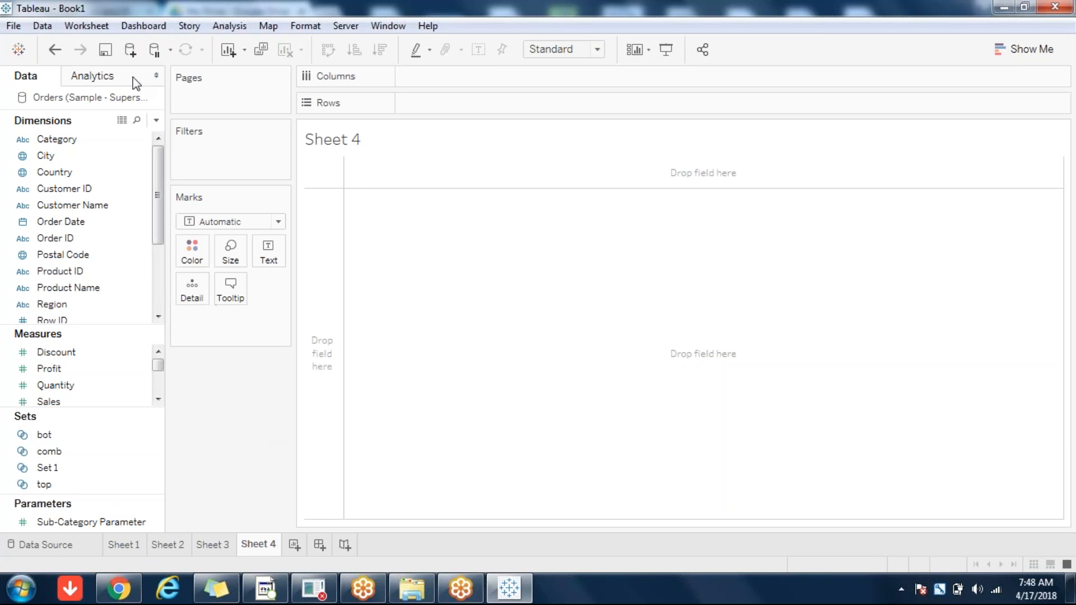
Start a new calculated field, examine the function list and its categories such as String, Date and Logical, and close the editor without saving
{"action": "left_click", "coordinate": [157, 119]}
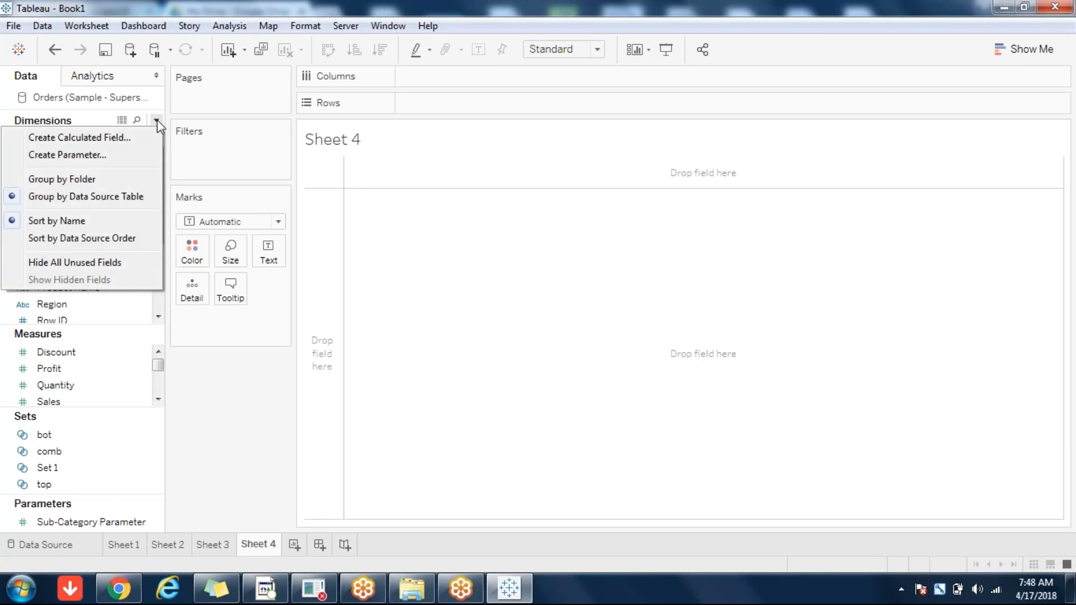
{"action": "left_click", "coordinate": [127, 144]}
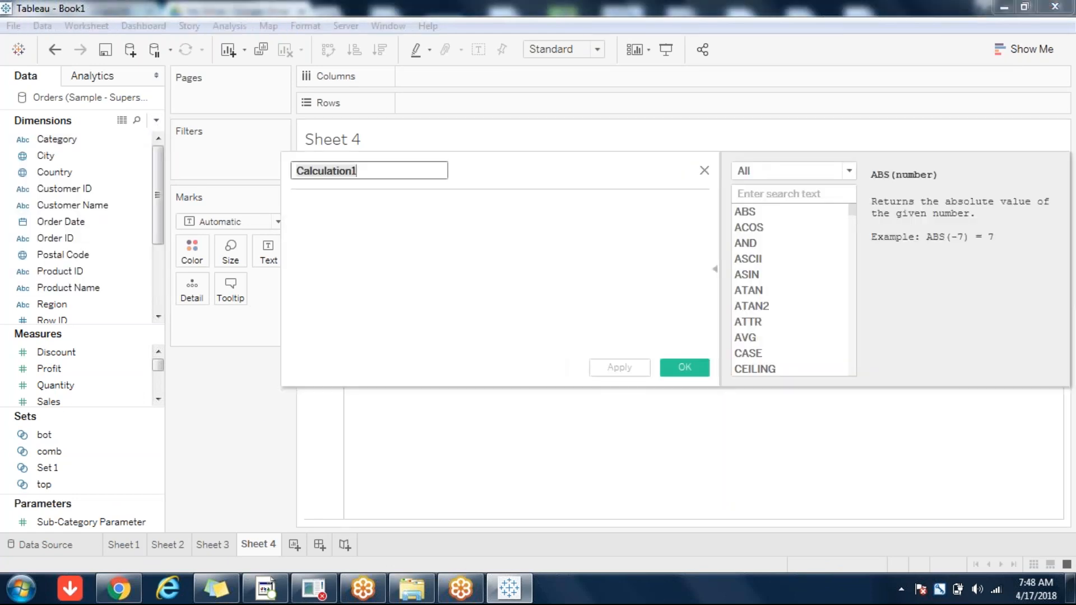
{"action": "left_click", "coordinate": [812, 171]}
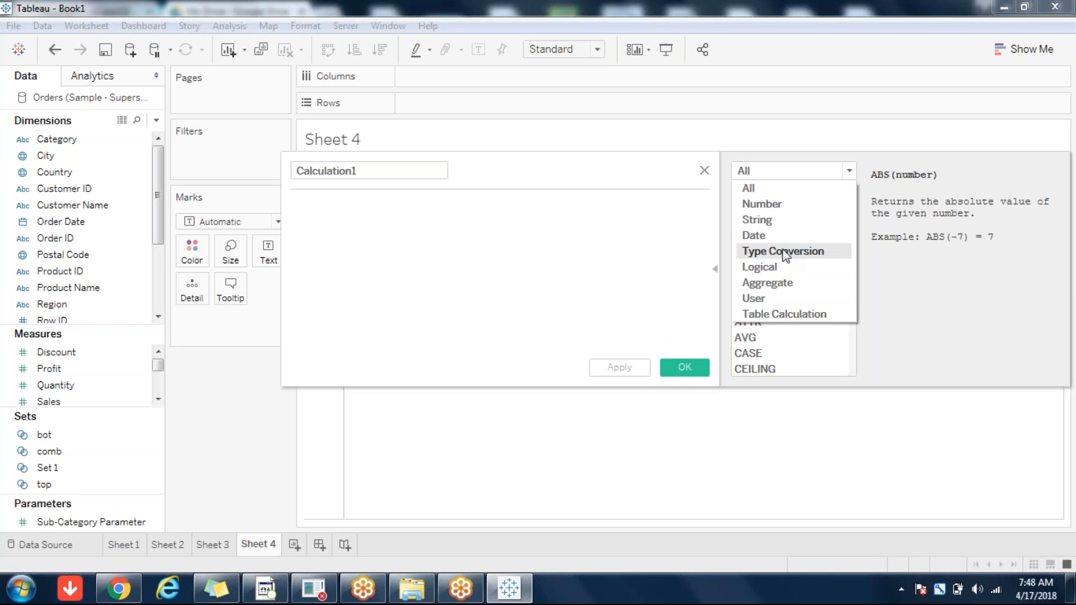
{"action": "left_click", "coordinate": [563, 249]}
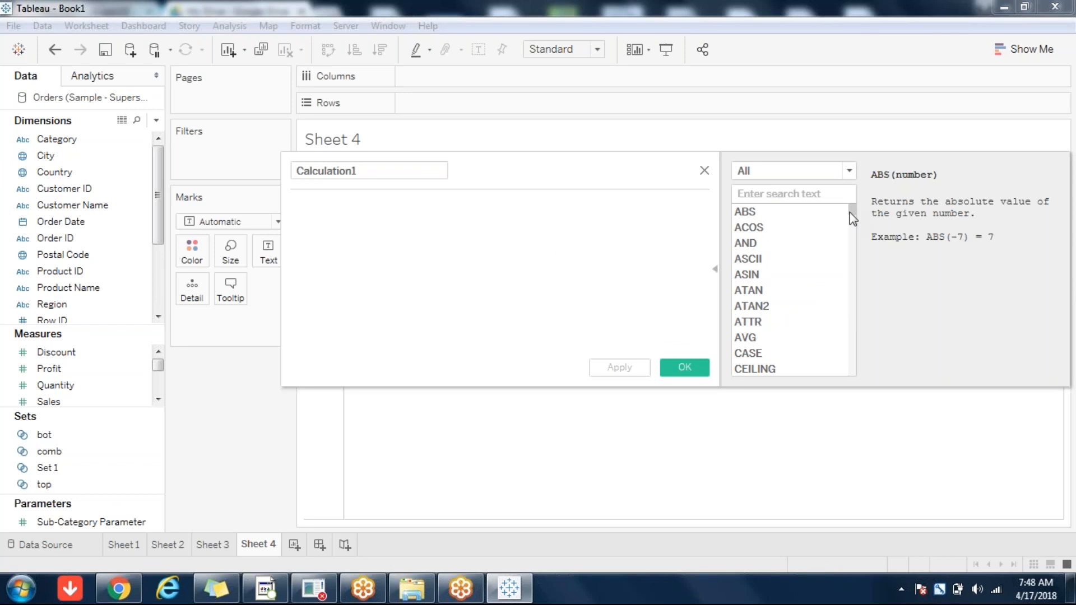
{"action": "mouse_move", "coordinate": [850, 213]}
{"action": "left_mouse_down"}
{"action": "mouse_move", "coordinate": [860, 383]}
{"action": "mouse_move", "coordinate": [857, 199]}
{"action": "left_mouse_up"}
{"action": "mouse_move", "coordinate": [857, 199]}
{"action": "left_mouse_down"}
{"action": "mouse_move", "coordinate": [872, 397]}
{"action": "mouse_move", "coordinate": [859, 271]}
{"action": "mouse_move", "coordinate": [868, 195]}
{"action": "left_mouse_up"}
{"action": "left_click", "coordinate": [795, 176]}
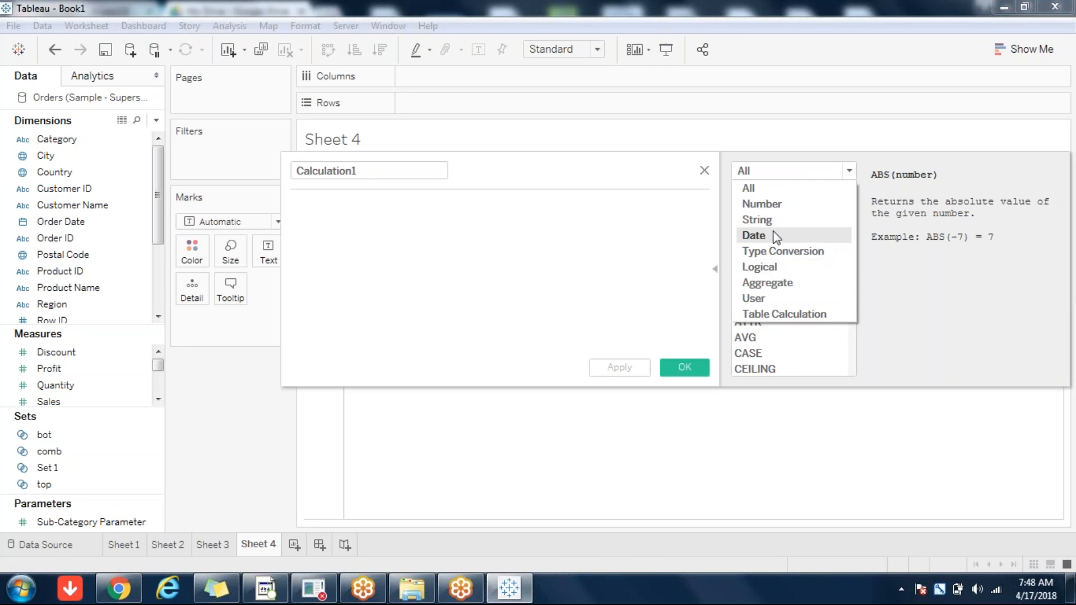
{"action": "left_click", "coordinate": [588, 245]}
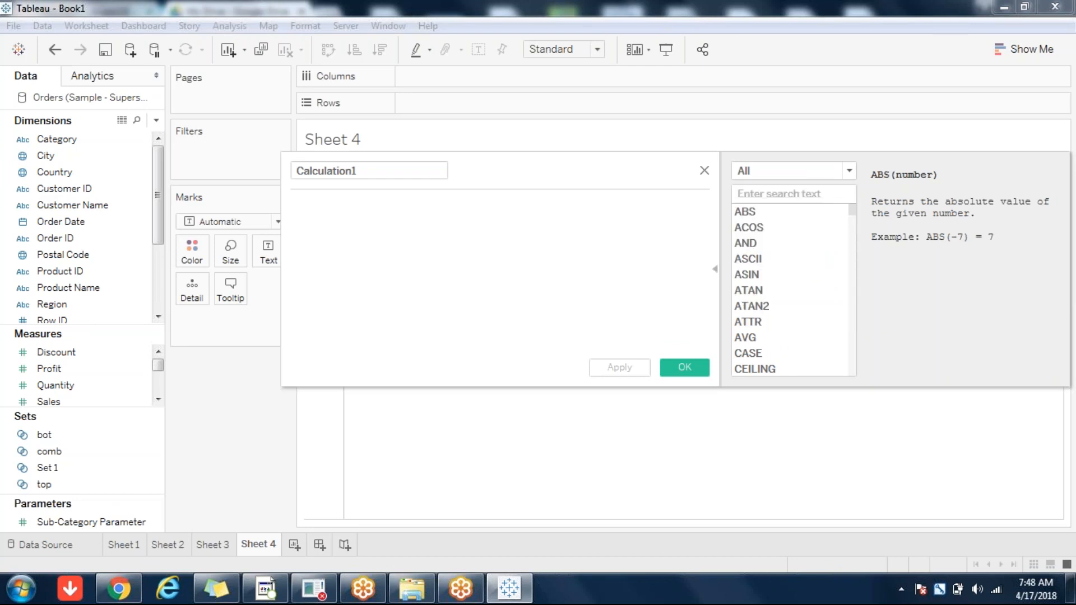
{"action": "key", "text": "Escape"}
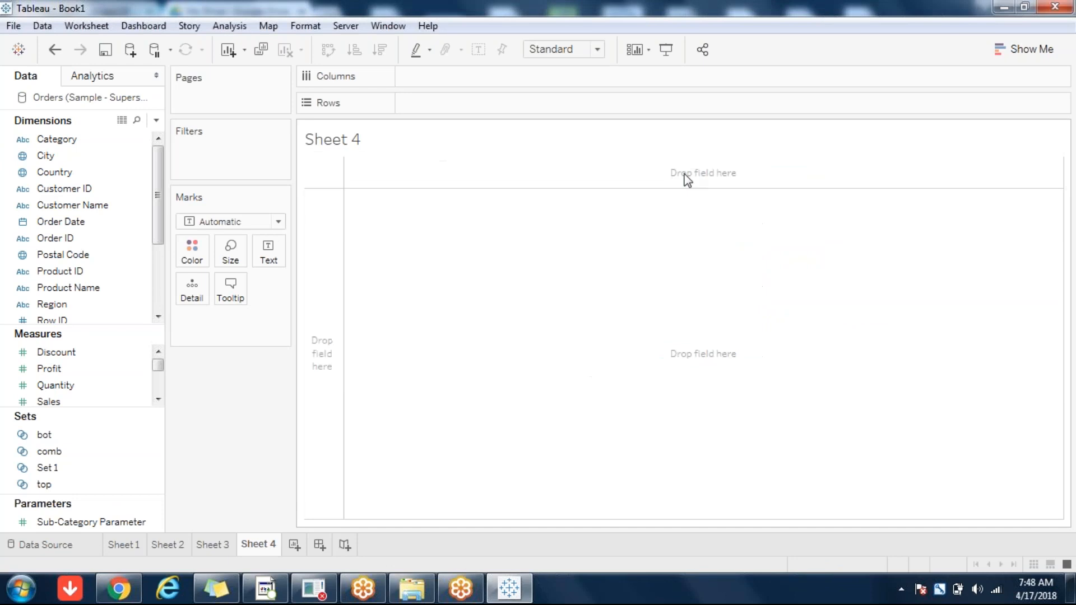